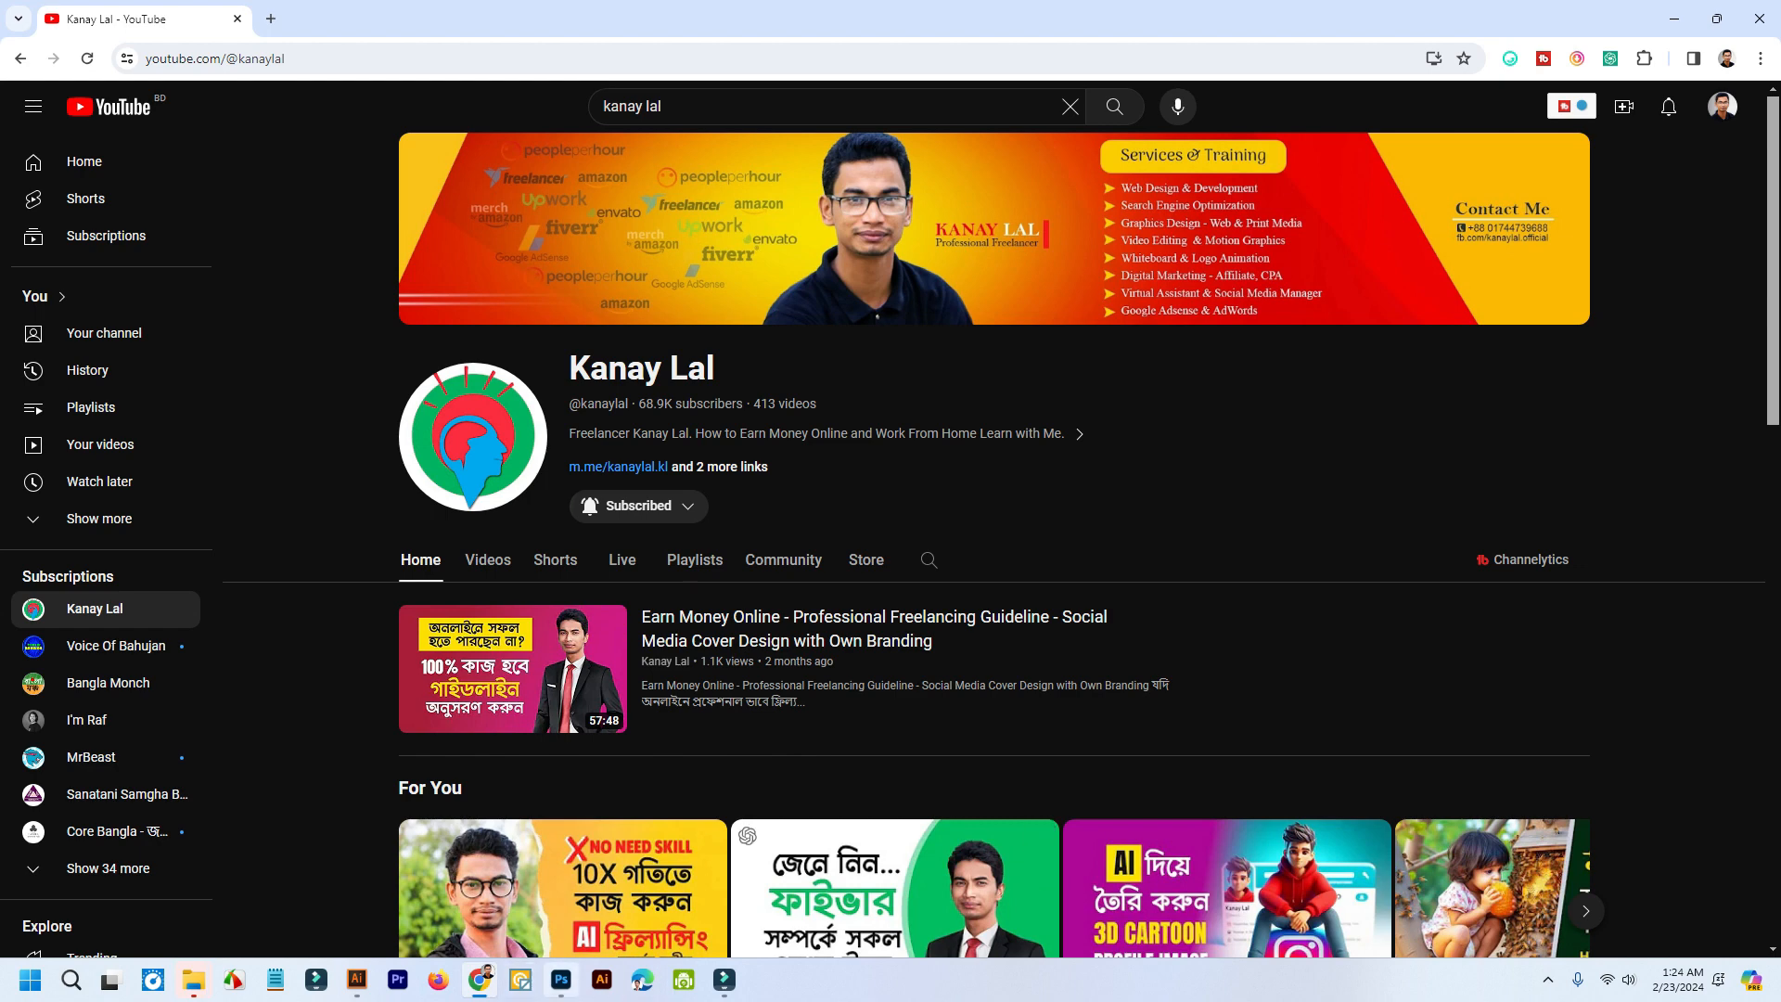
- Switch to Illustrator and delete the white background square behind the KINGS lion artwork
left_click(356, 979)
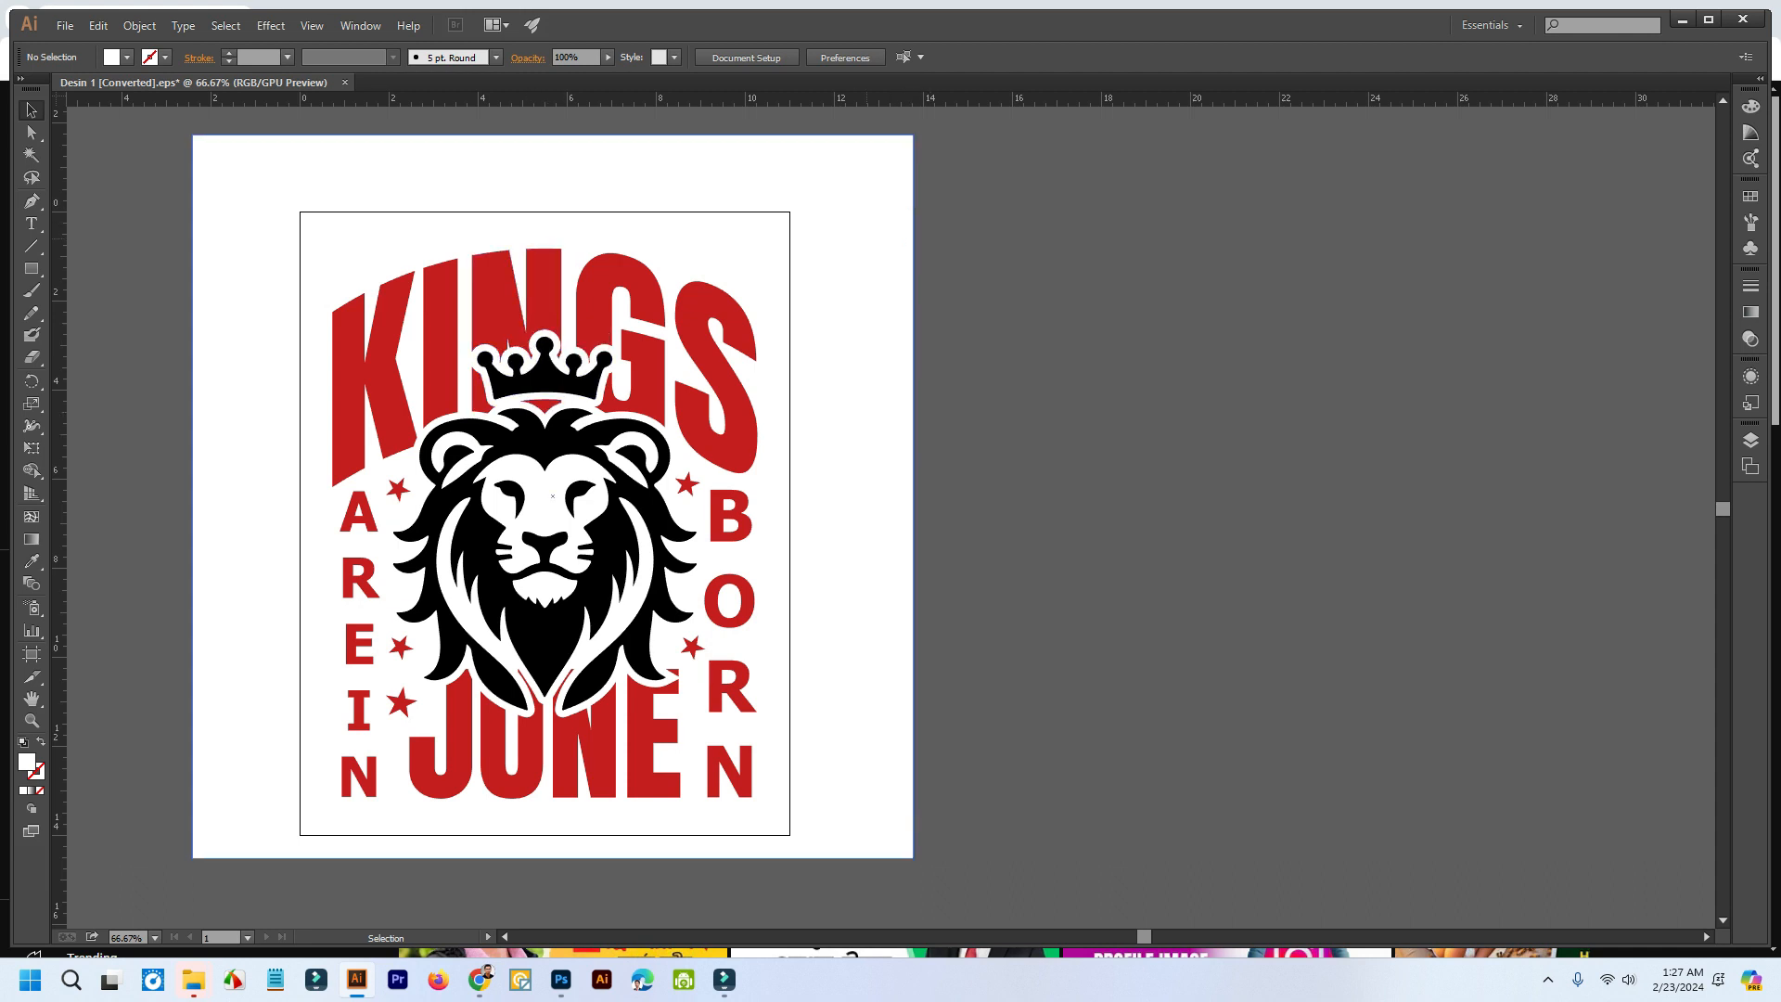
left_click(866, 238)
key("Delete")
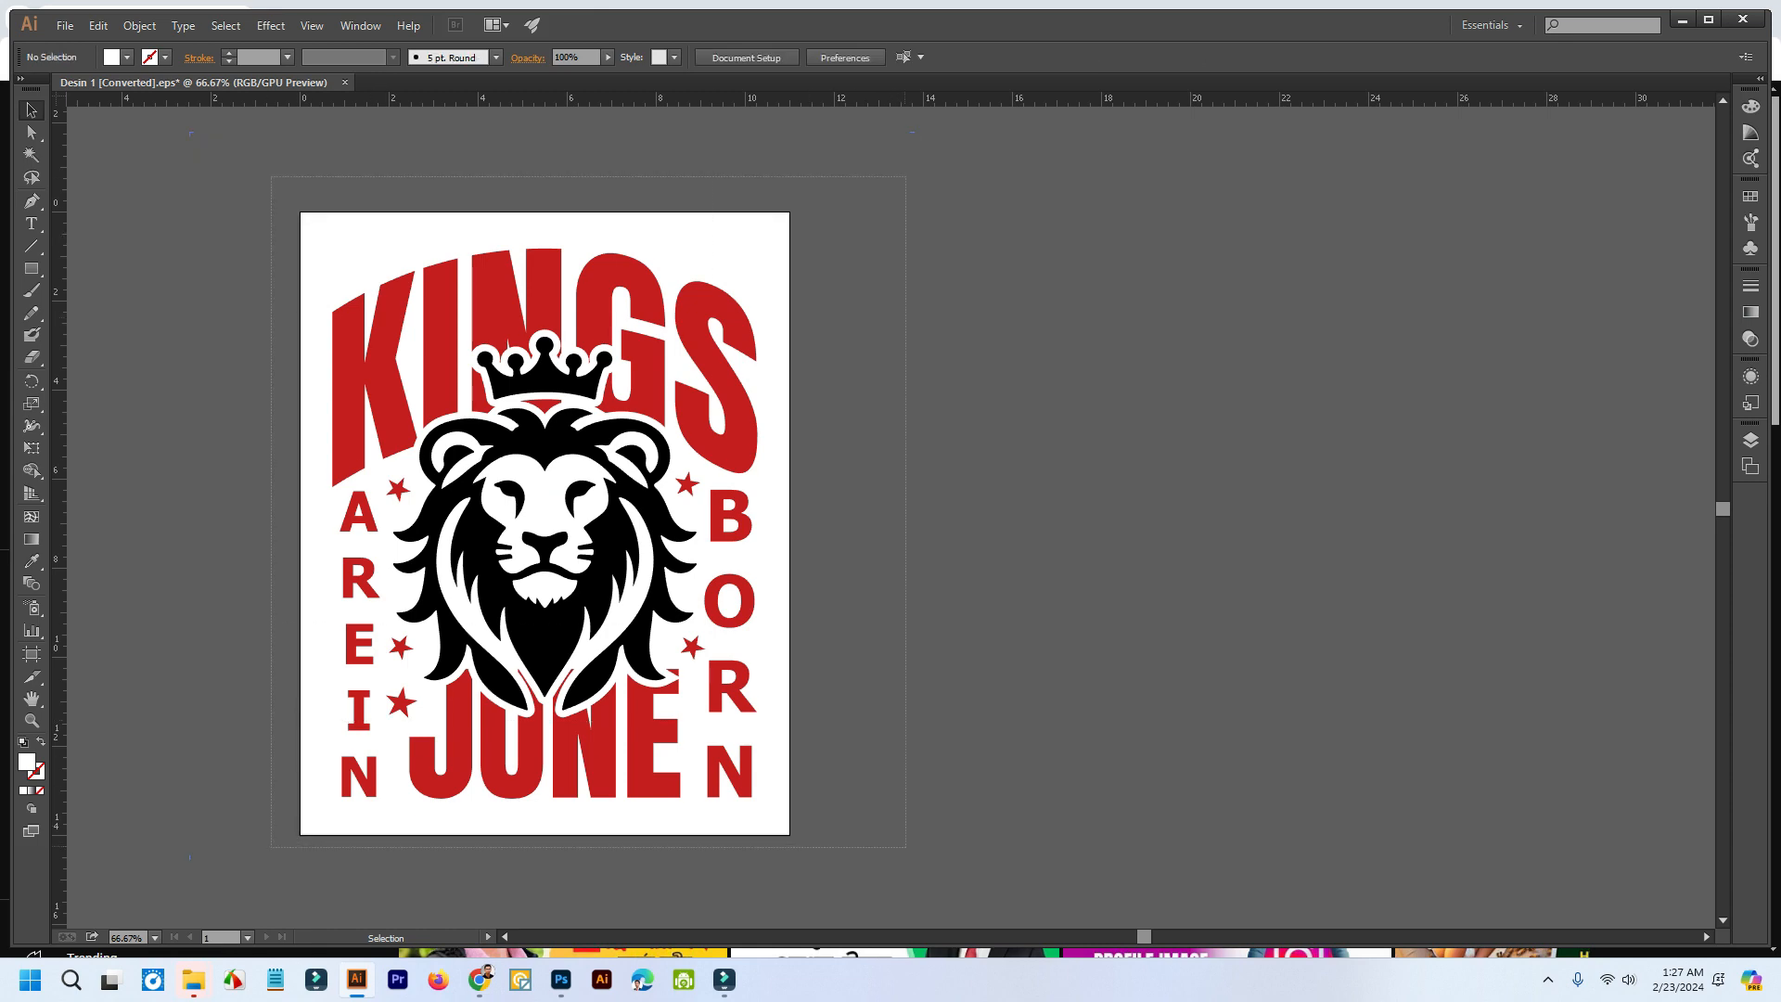
- Select all the artwork and set up a Save for Web export in PNG-8 format
key("ctrl+a")
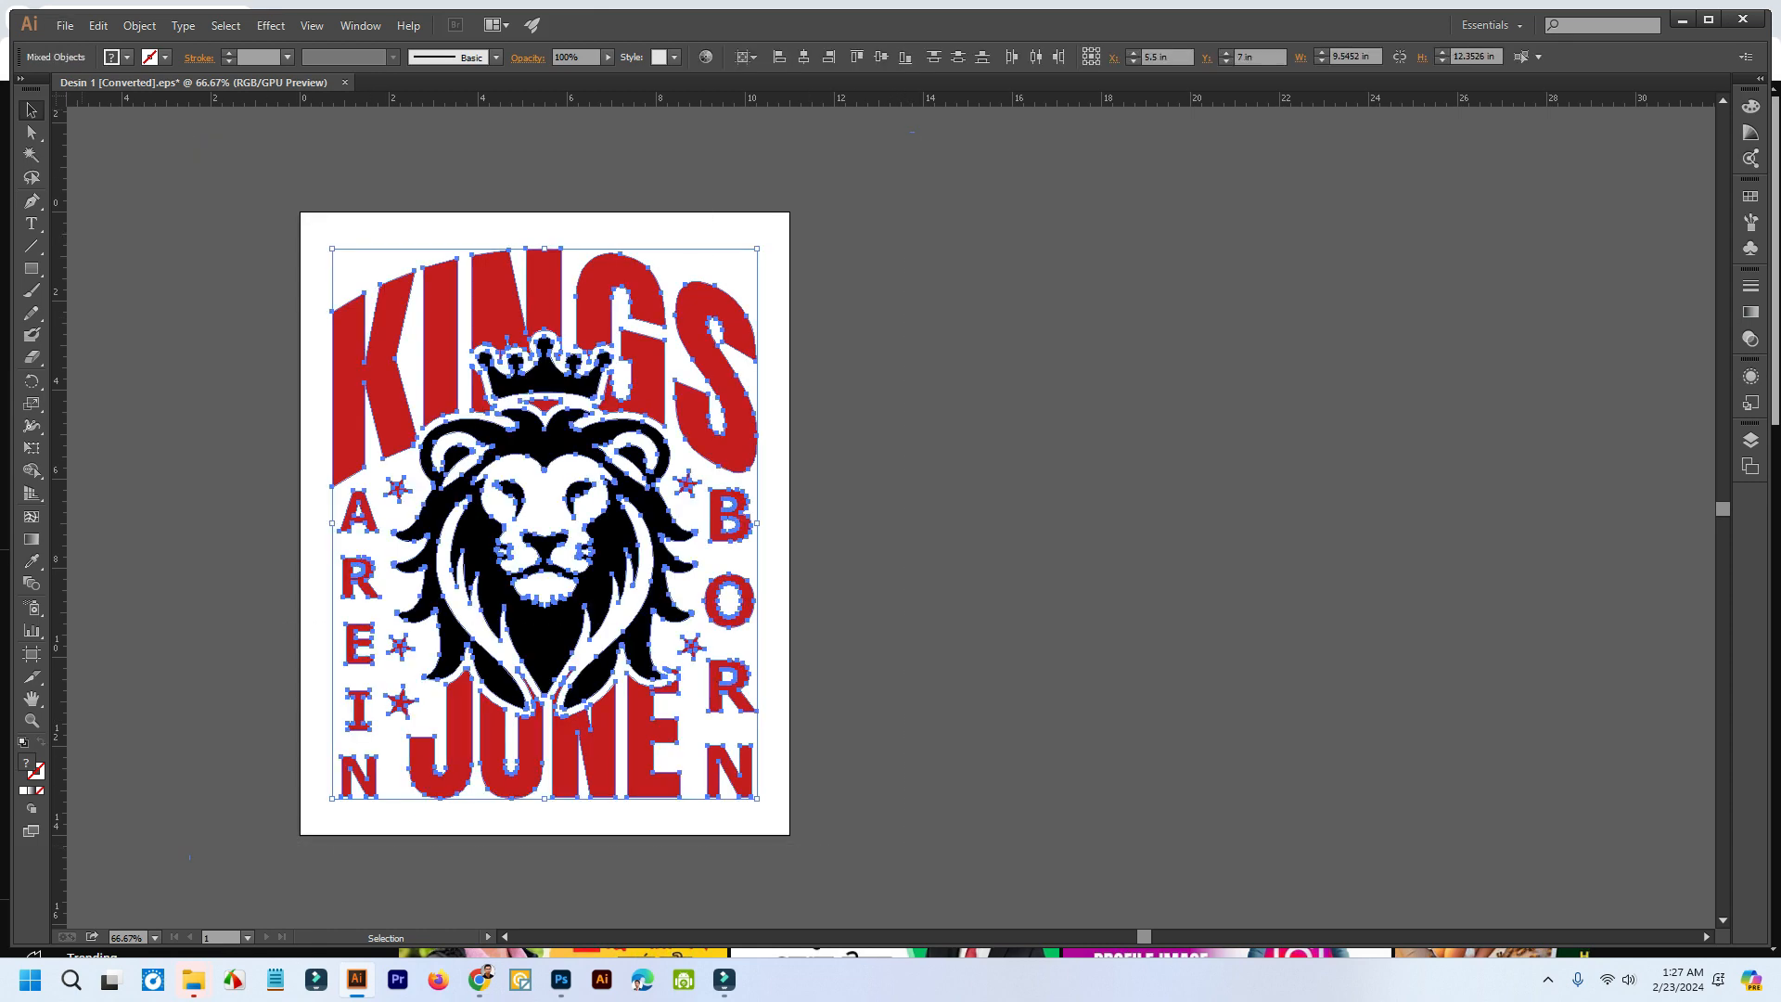
left_click(1708, 19)
left_click(52, 13)
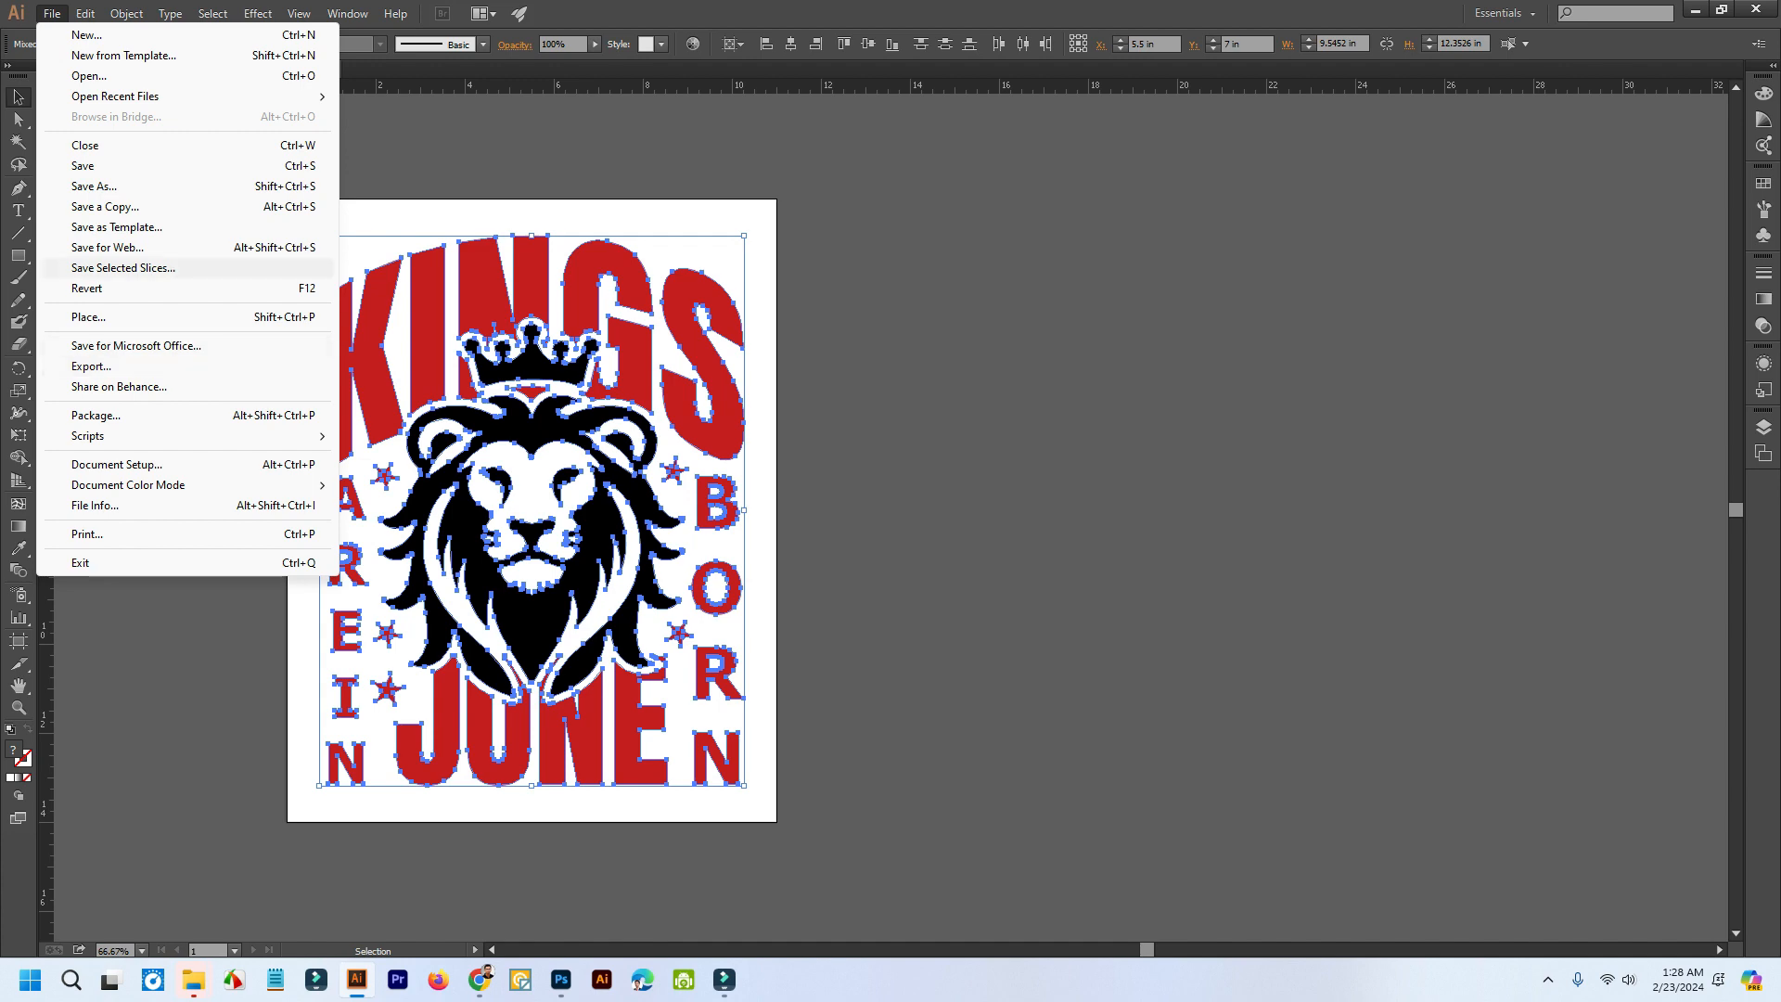
left_click(107, 247)
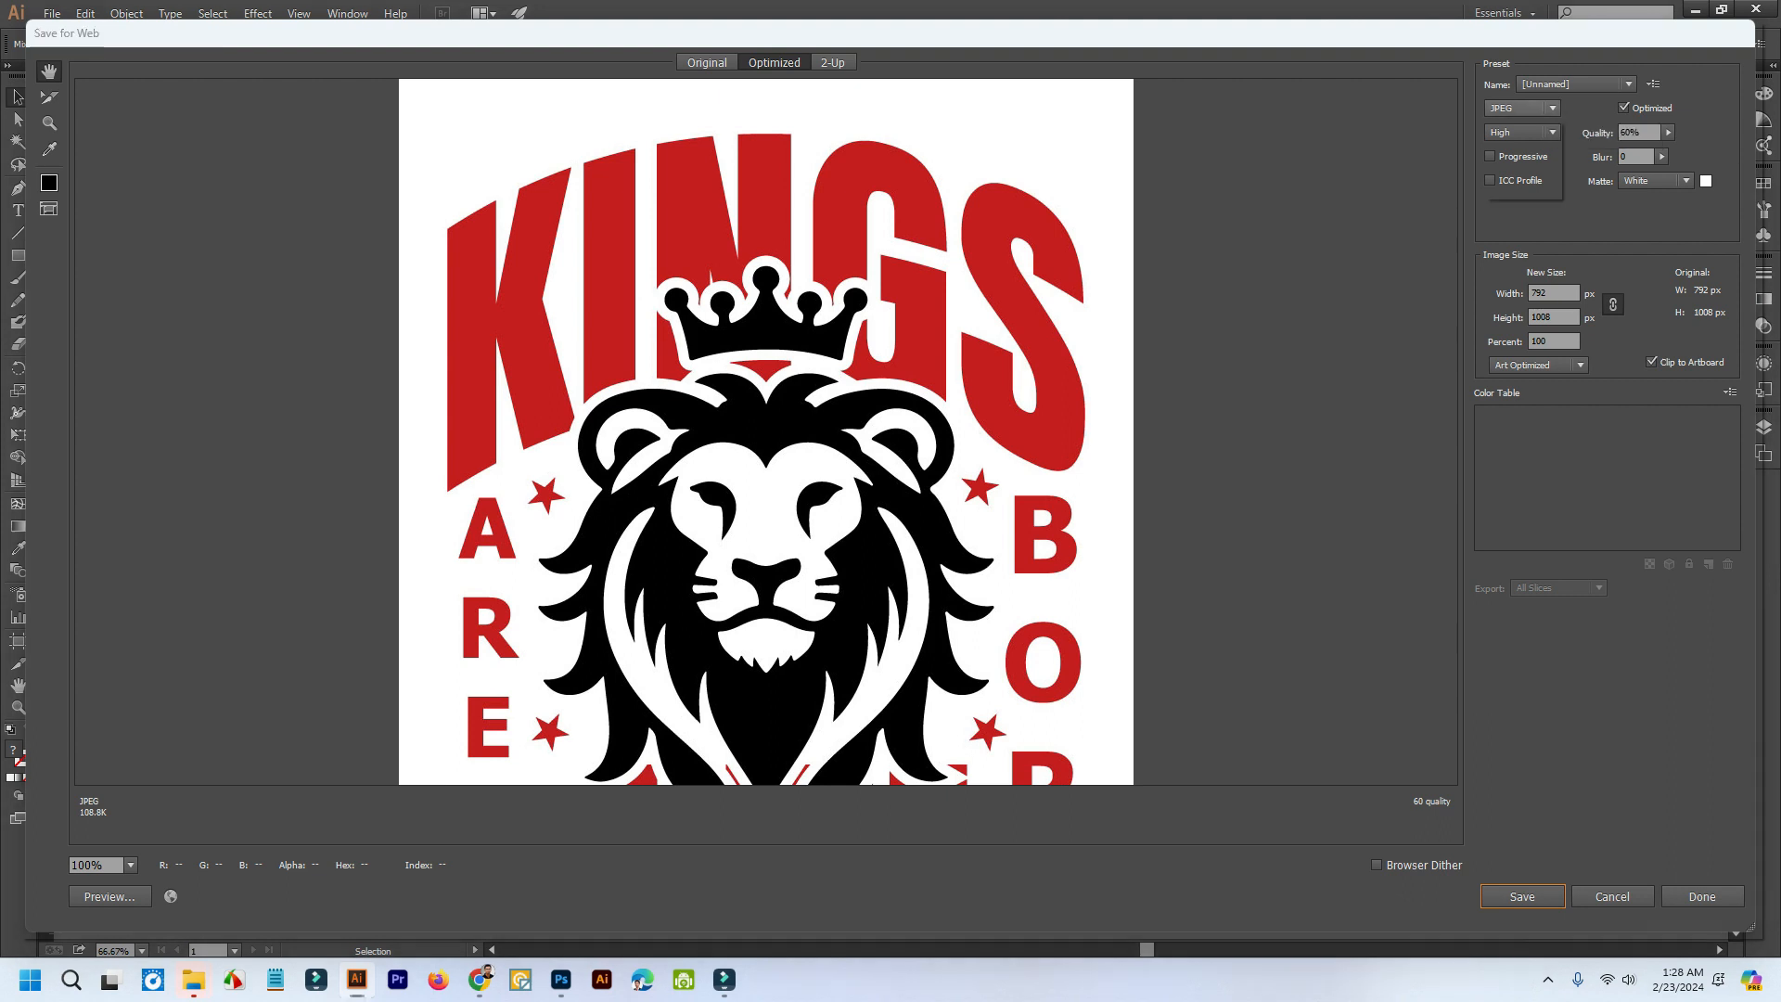
left_click(1522, 108)
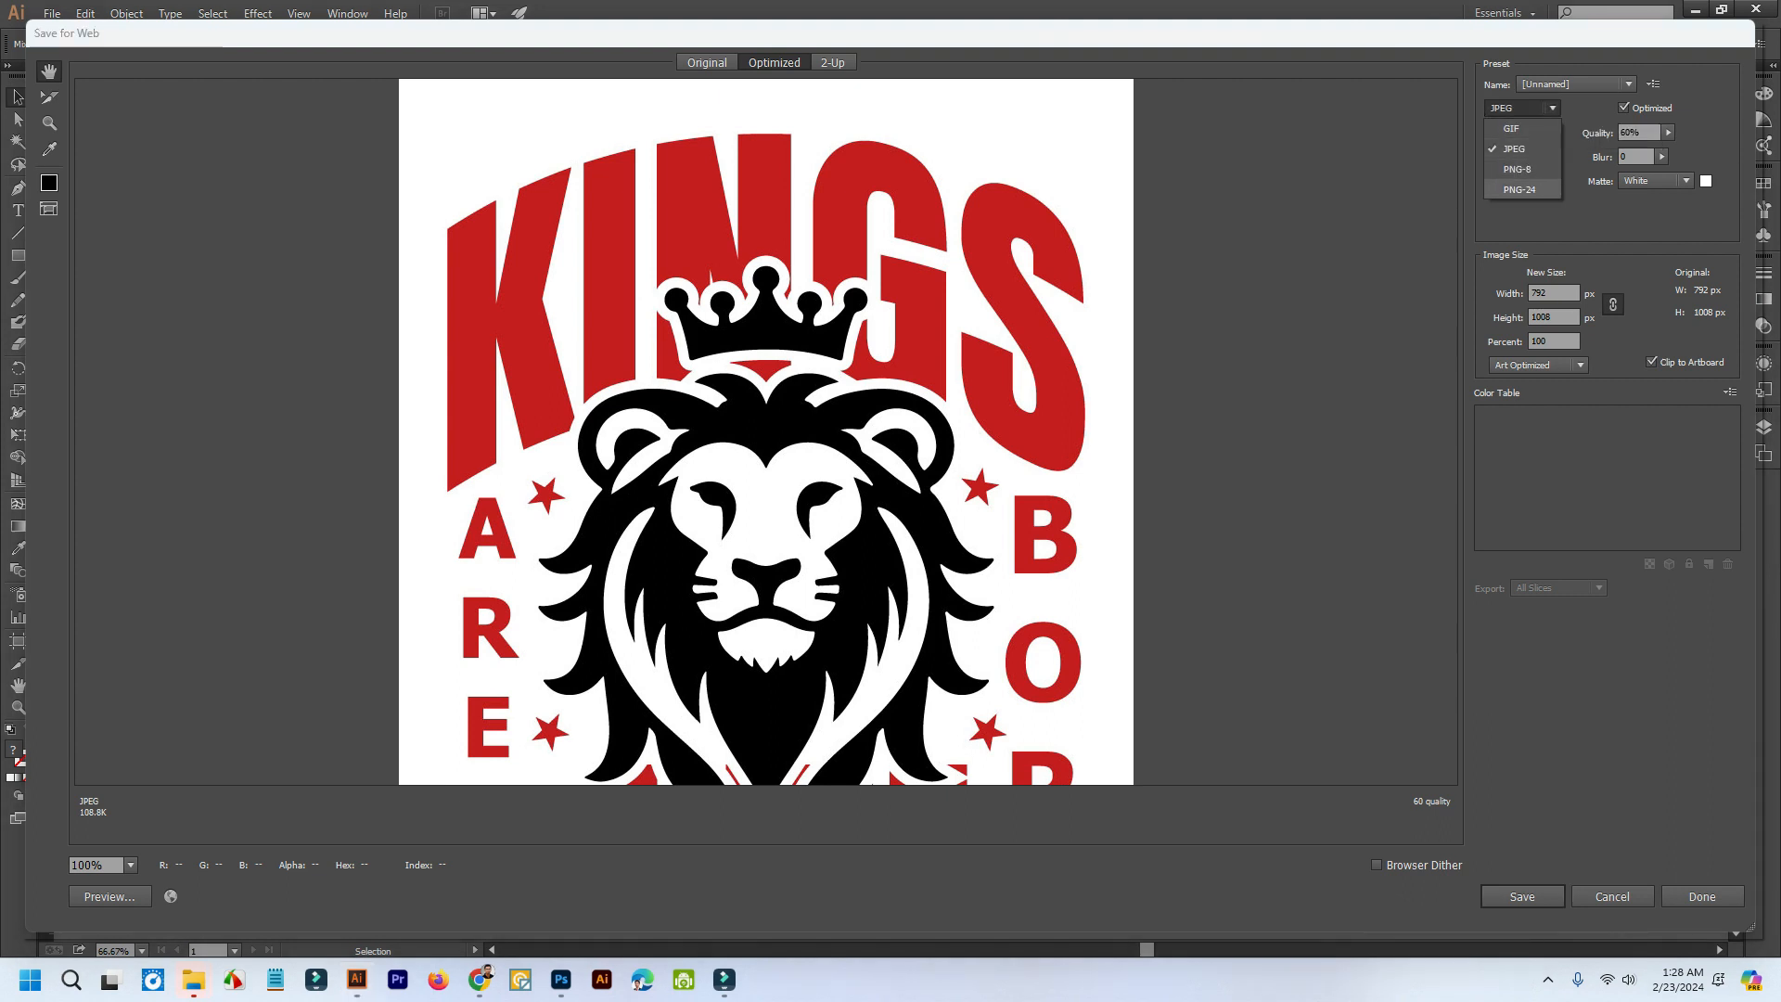
left_click(1517, 169)
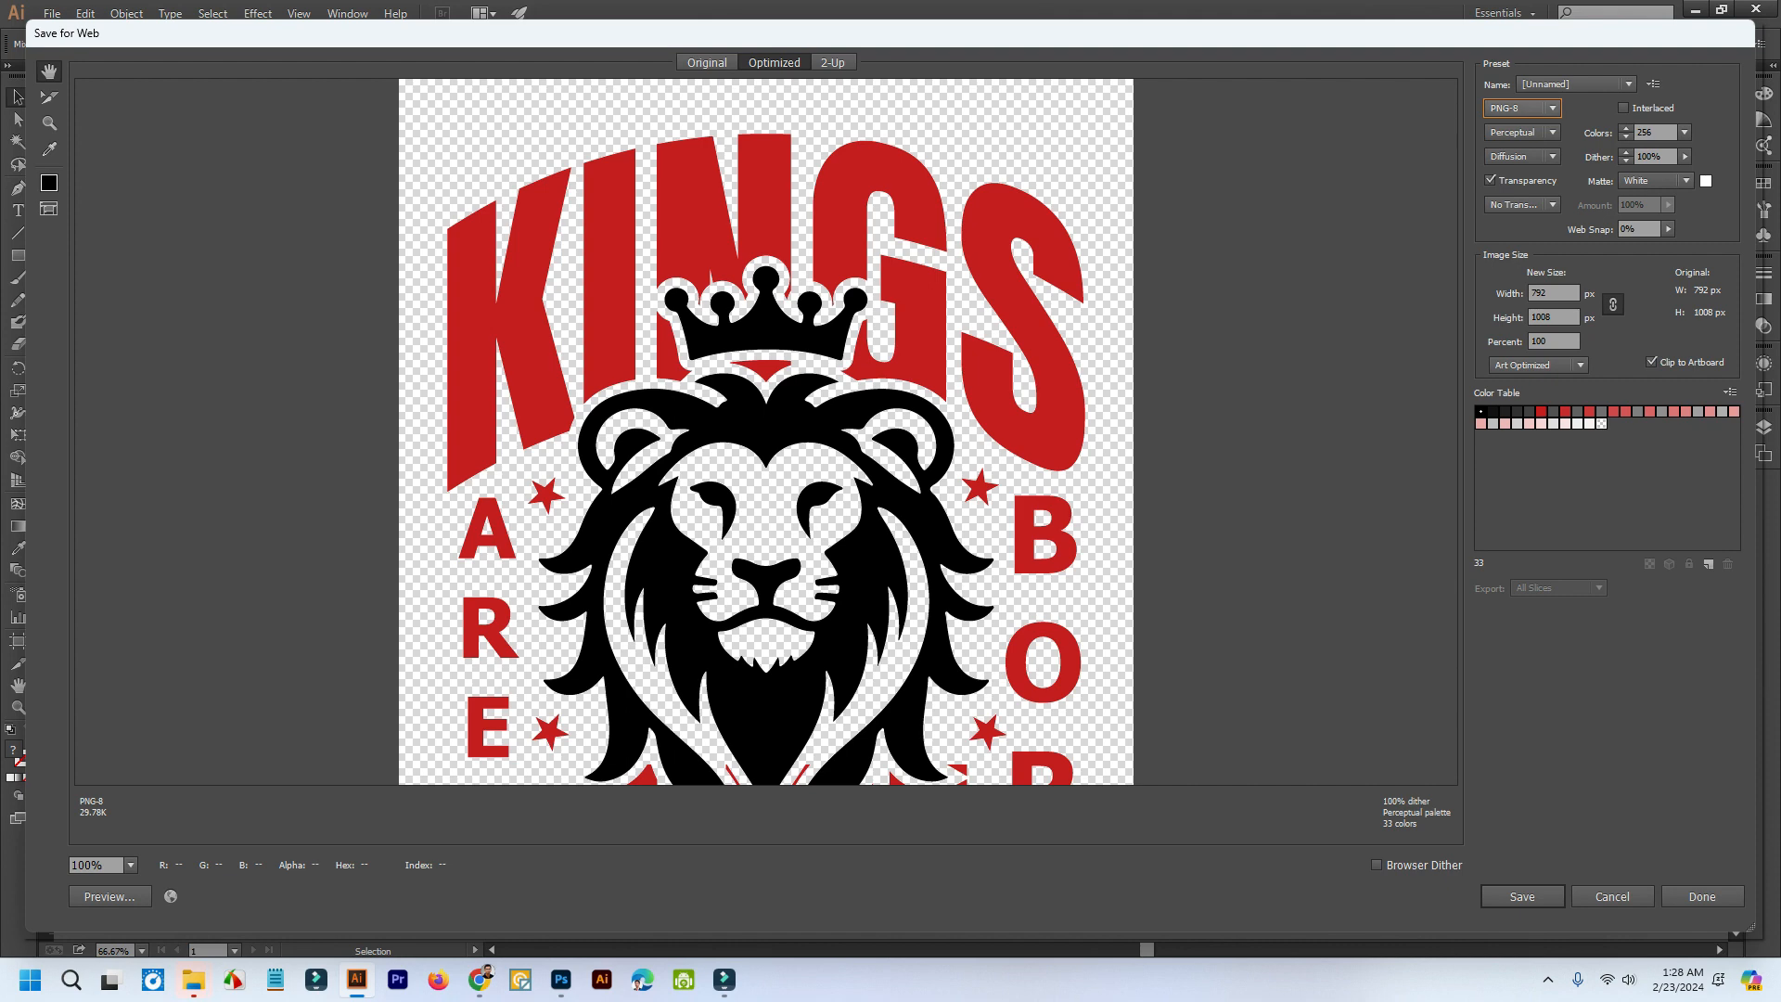
- Save the optimized image to the Desktop under the file name sss
left_click(1521, 896)
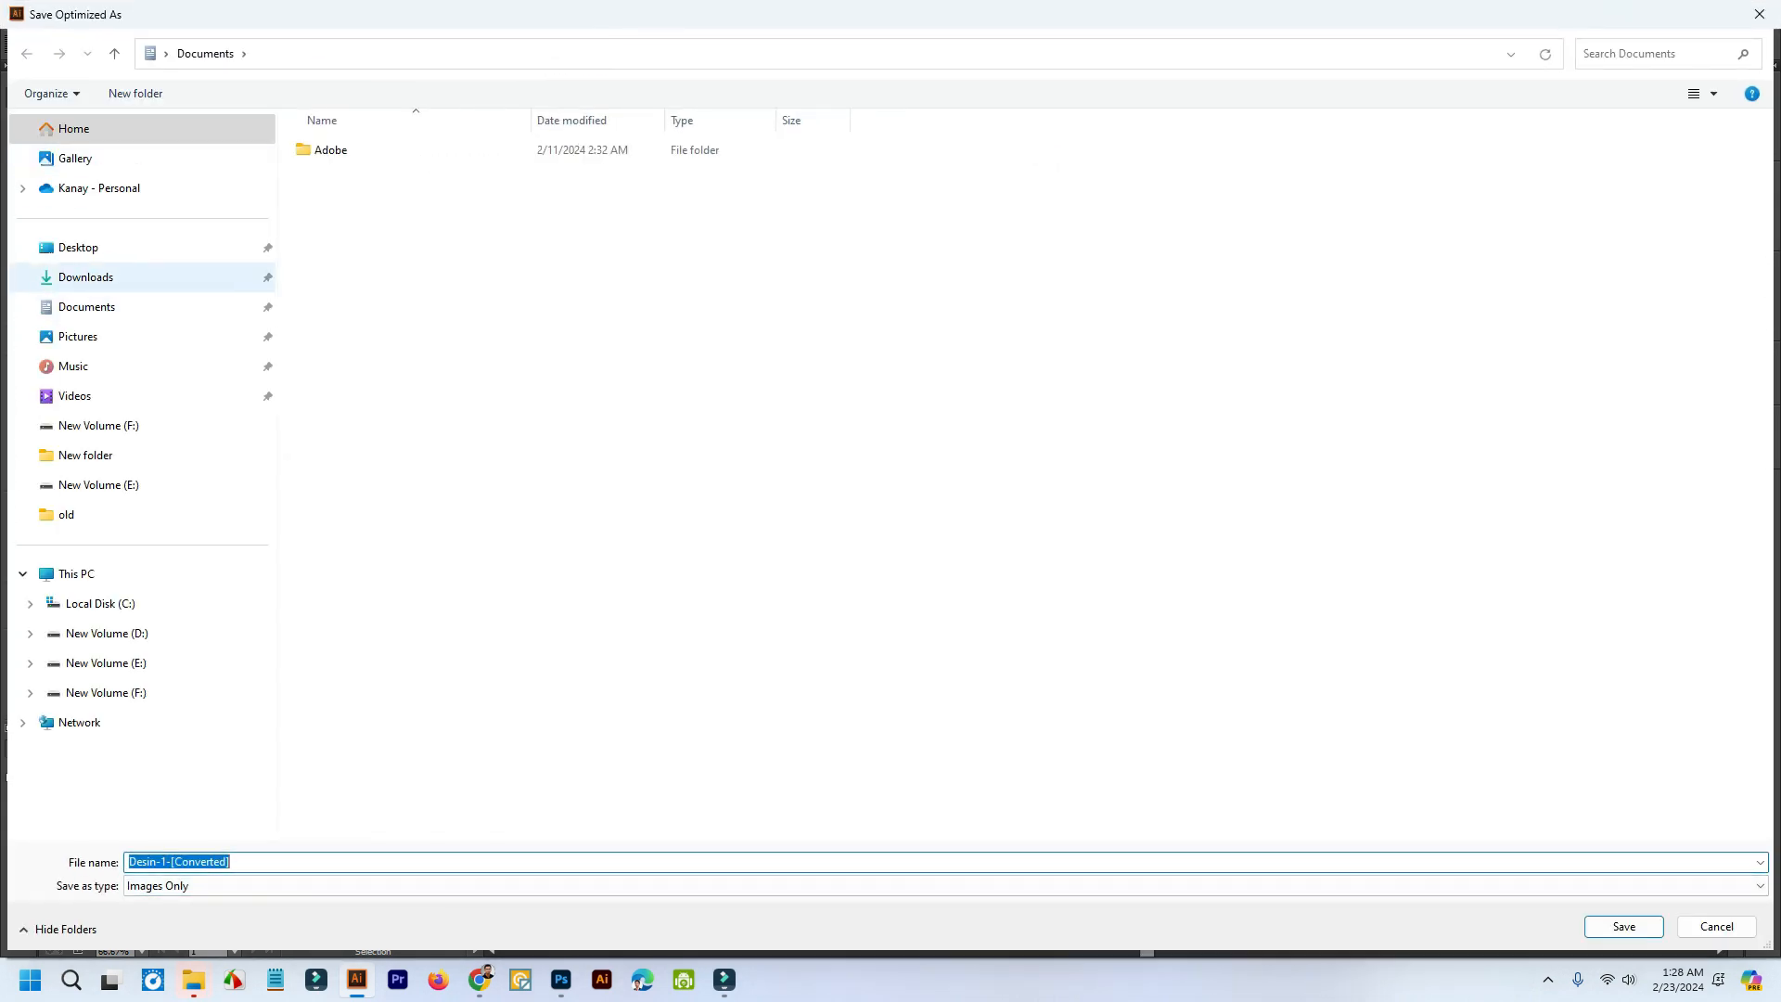
left_click(78, 248)
left_click(178, 861)
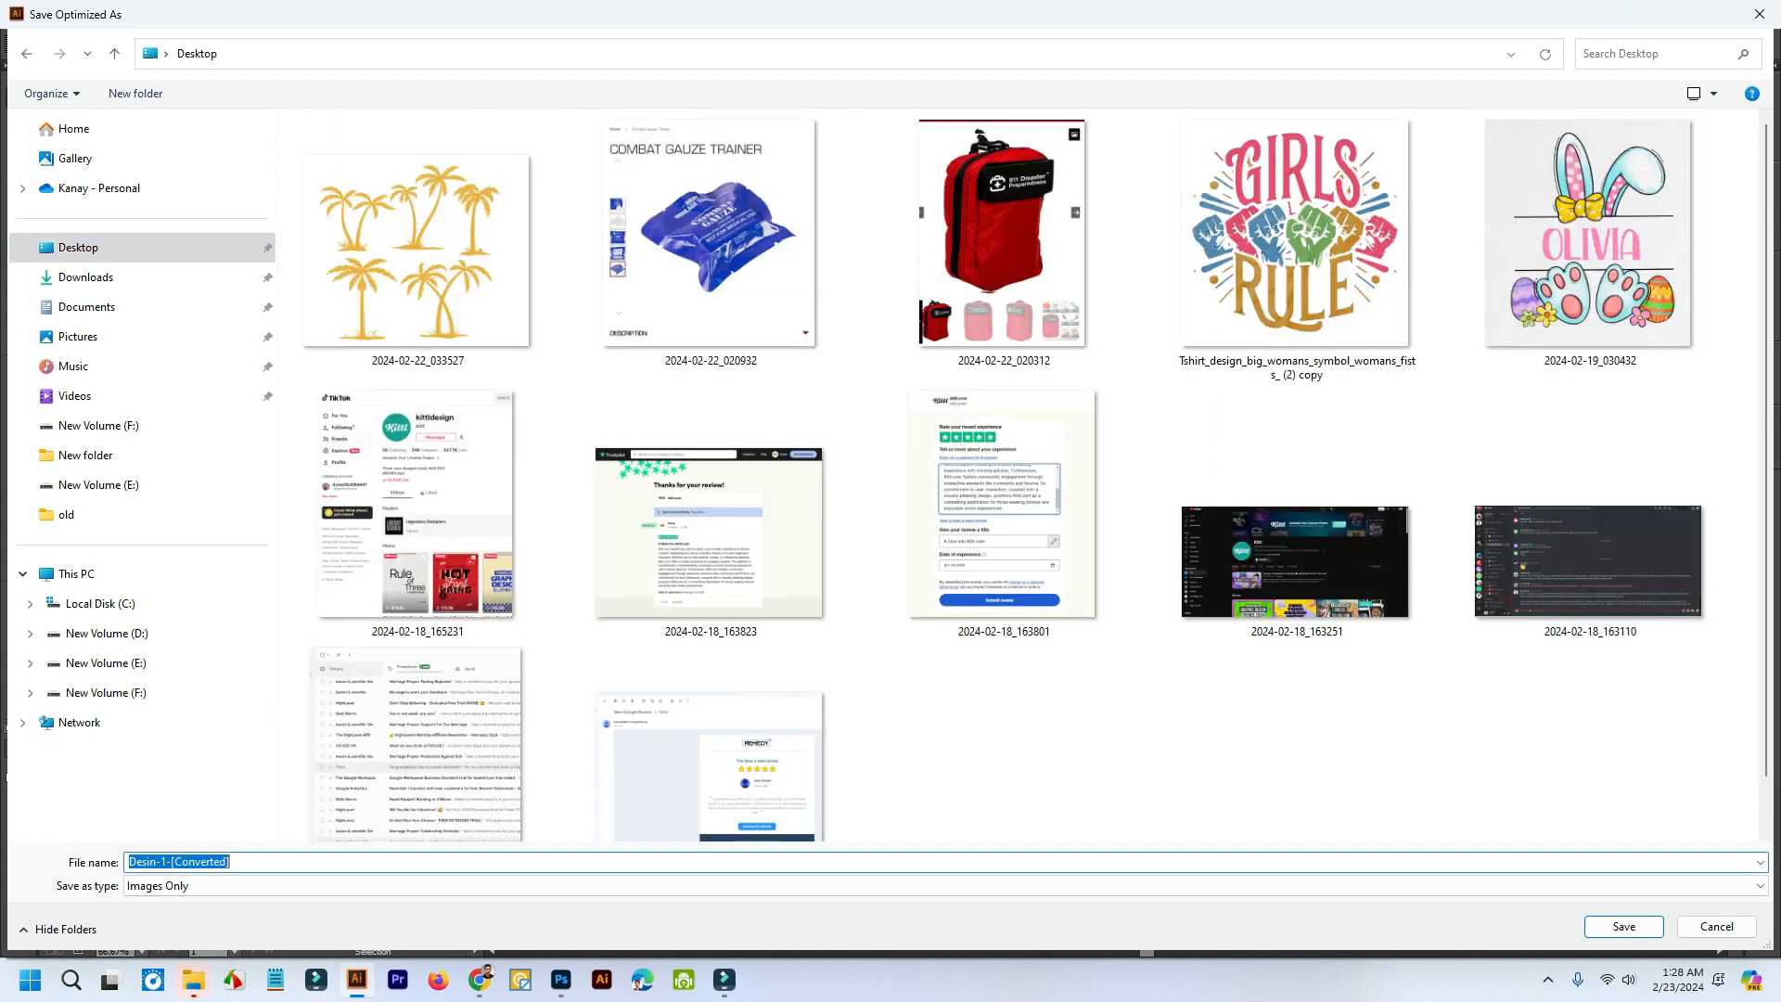
type("sss")
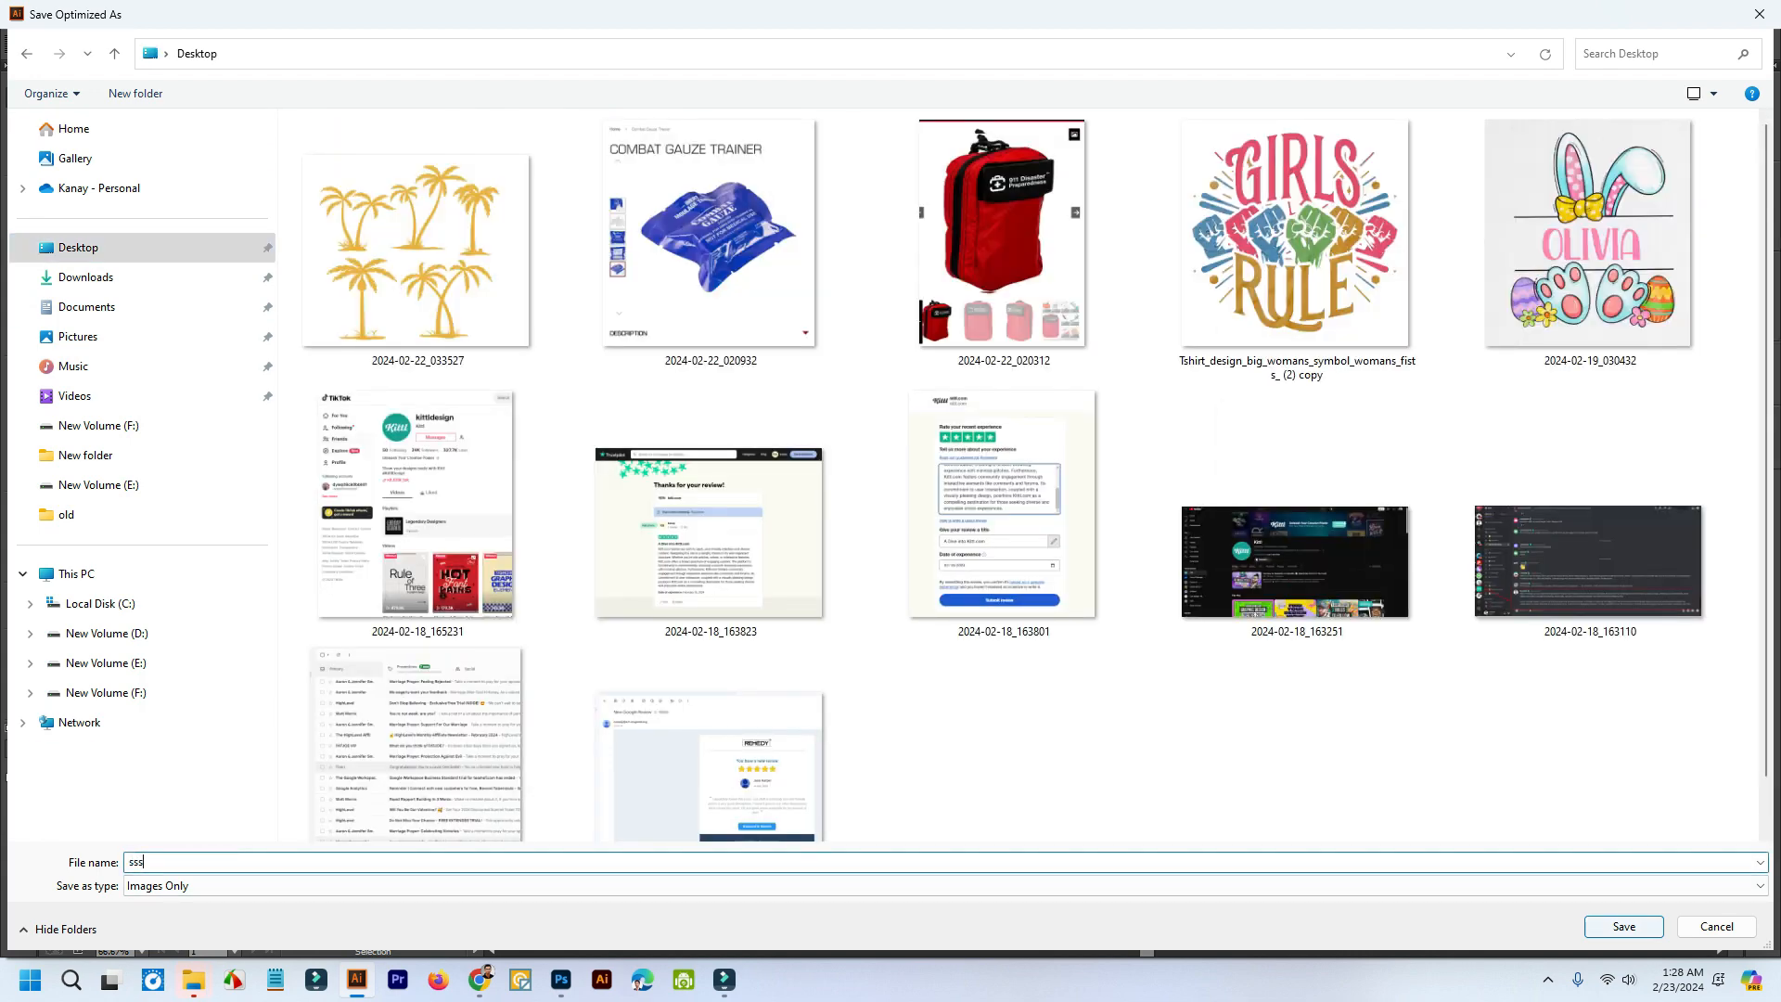
left_click(1623, 926)
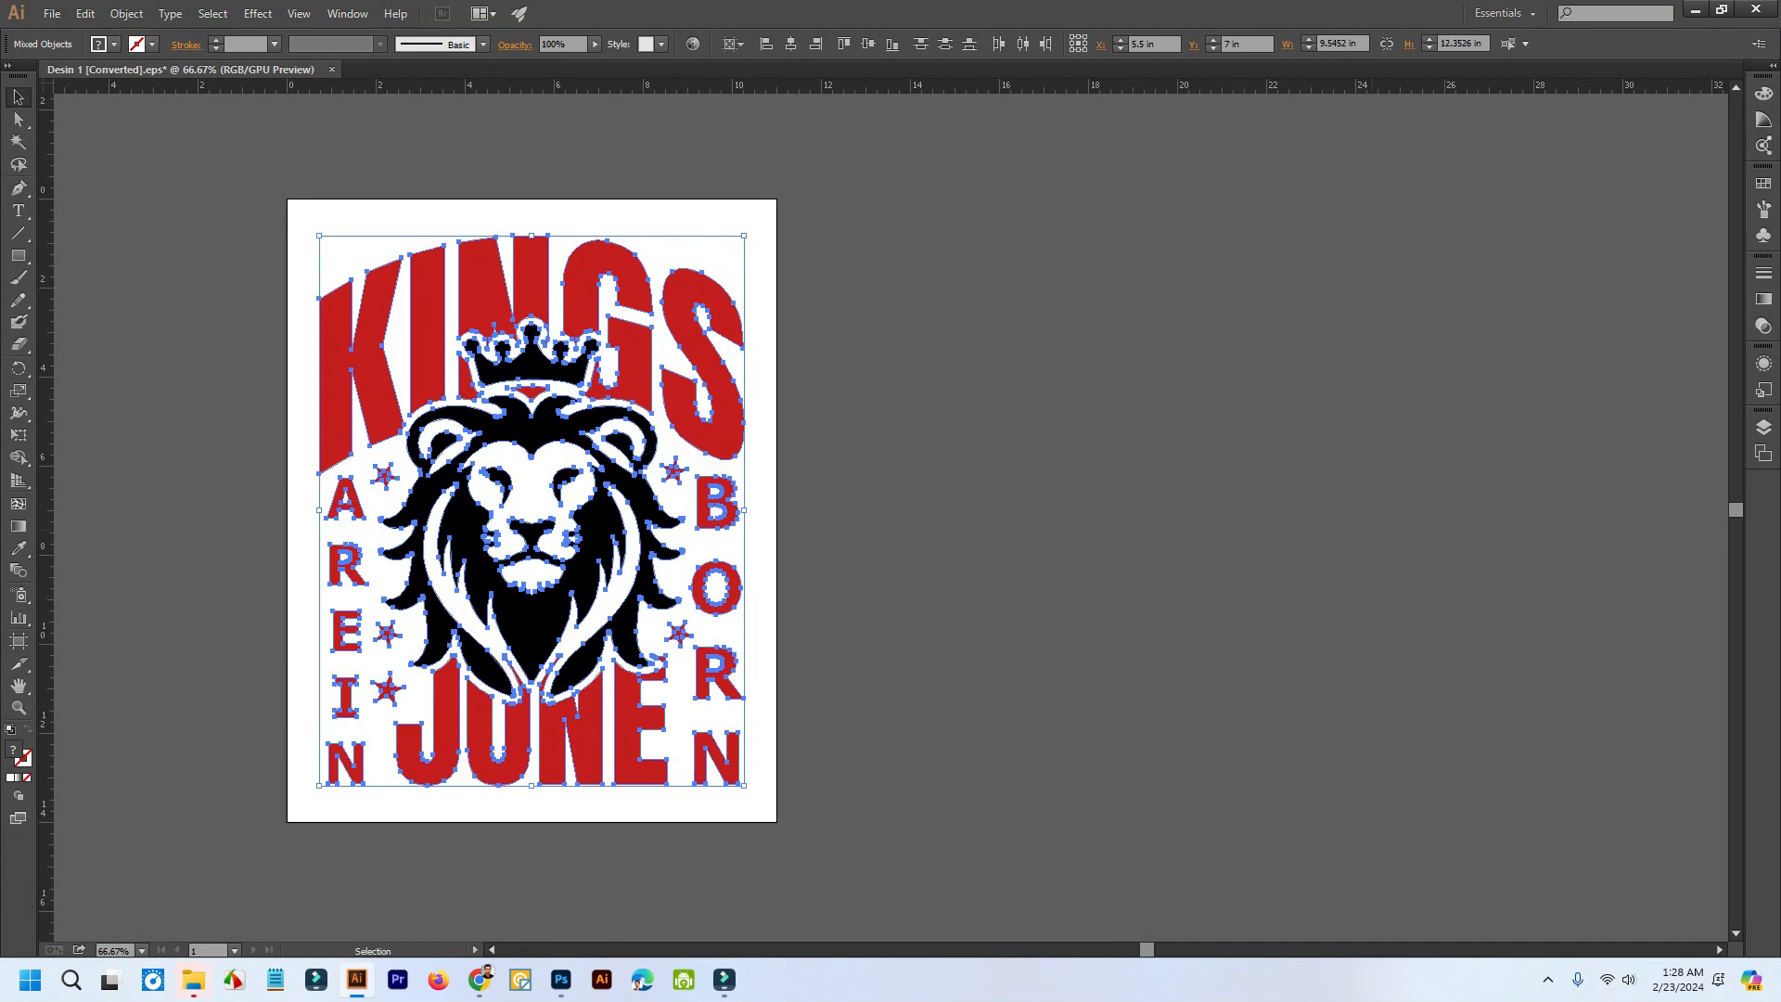
left_click(972, 269)
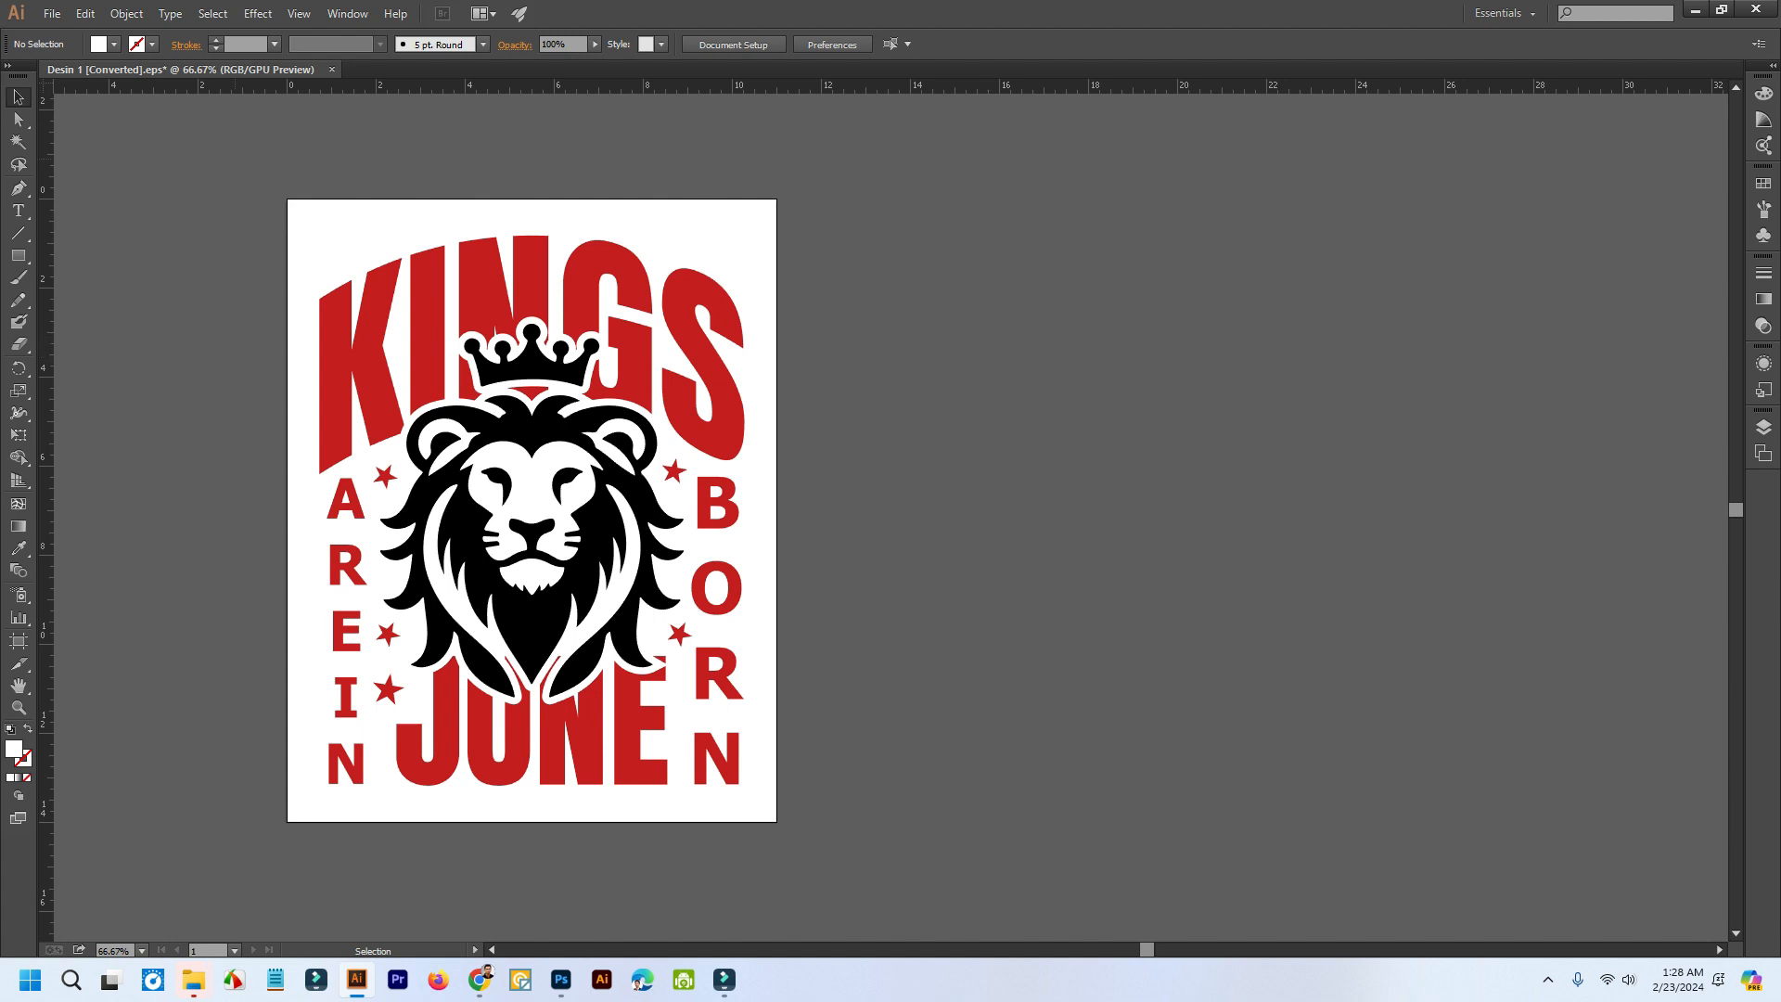
left_click_drag(236, 158, 968, 809)
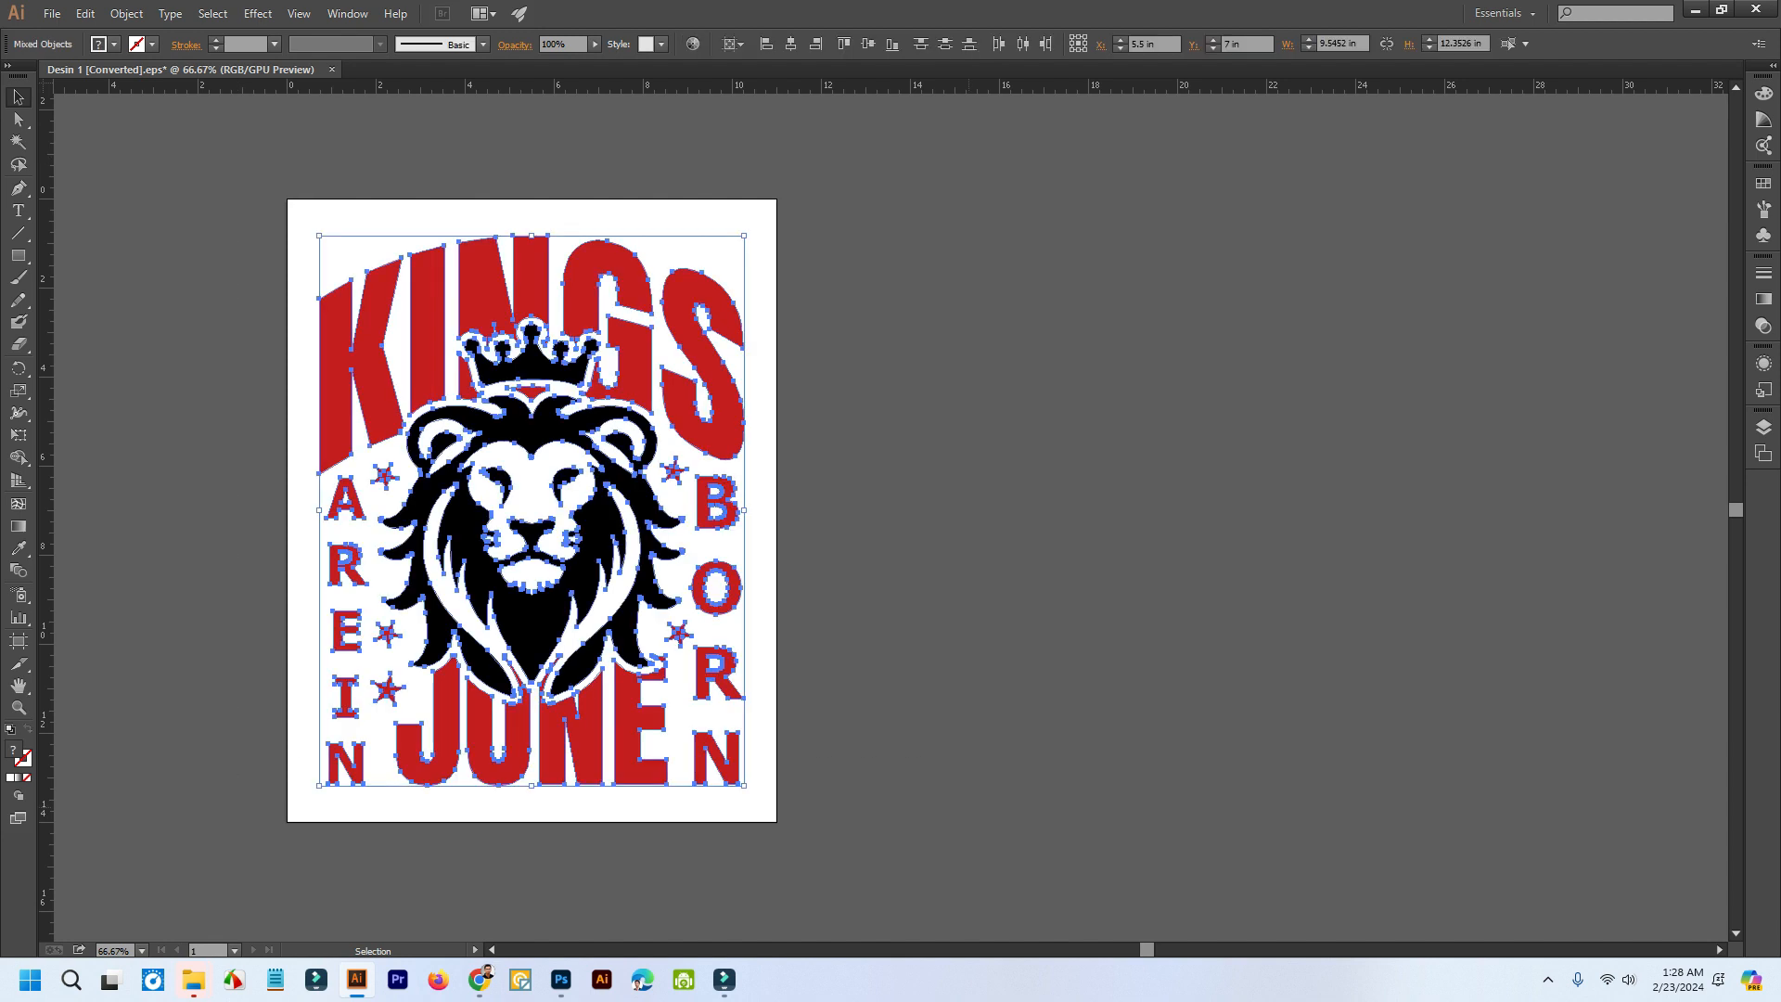
left_click(968, 808)
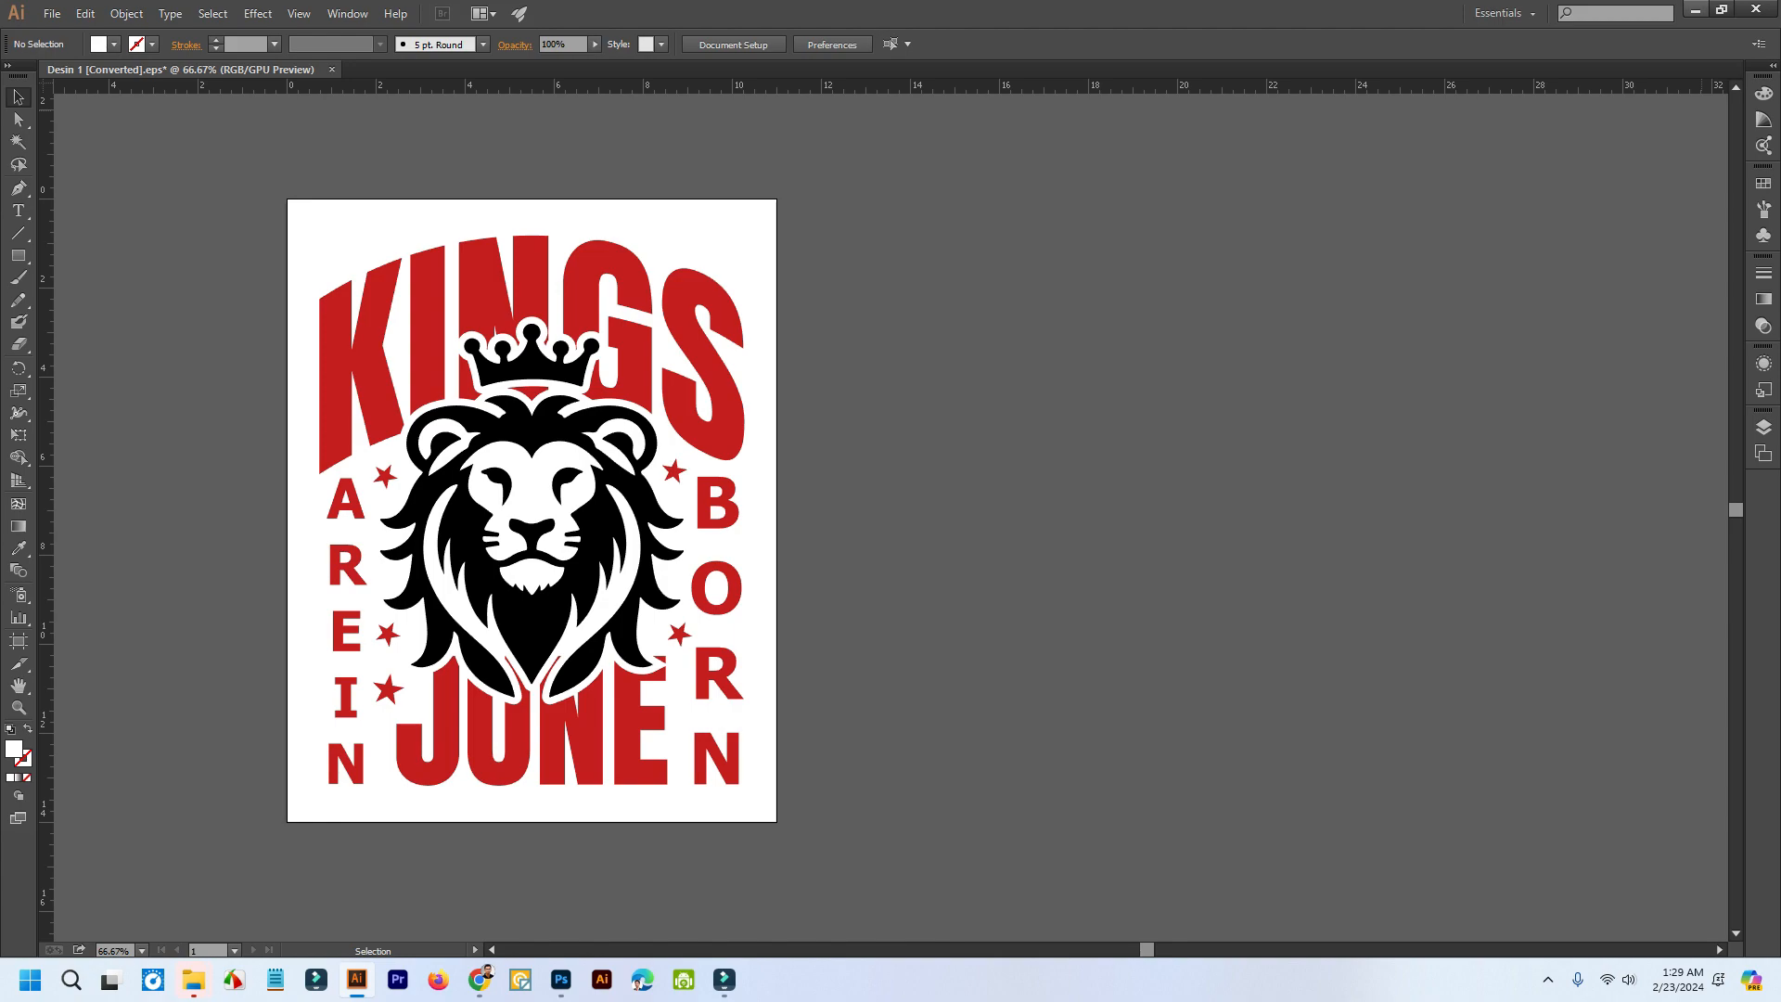
- Switch to Chrome and open kittl.com in a new tab
left_click(1696, 11)
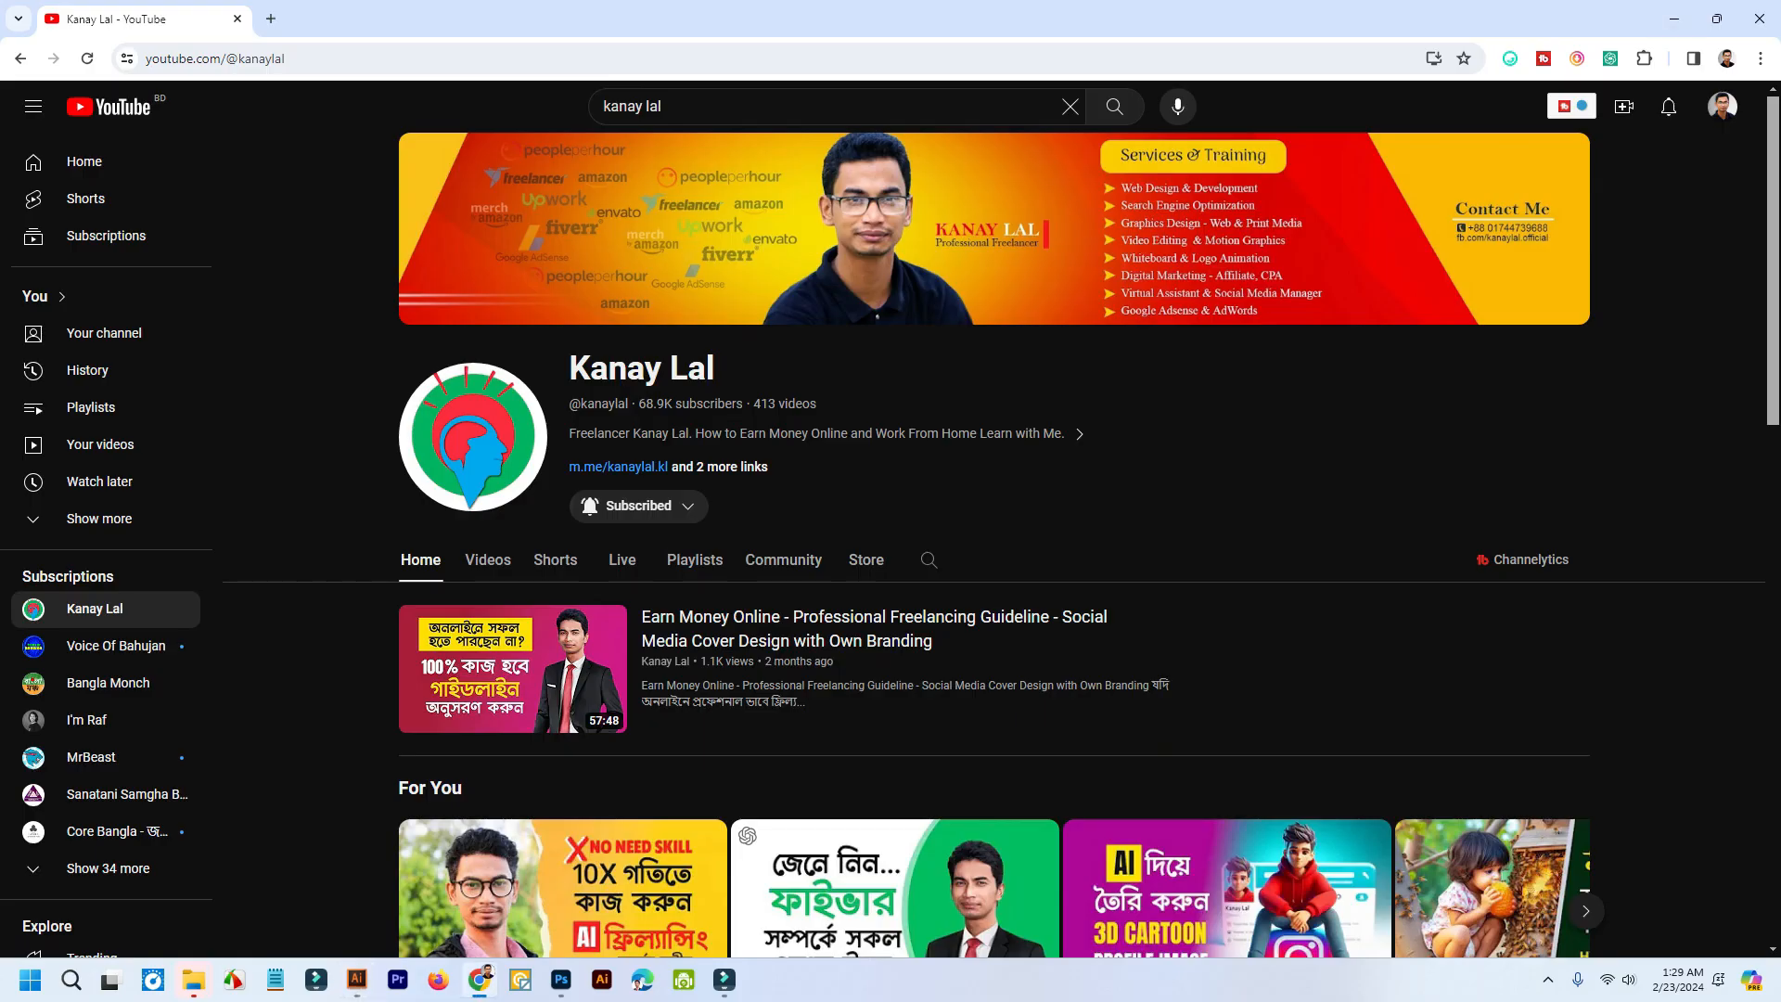
left_click(271, 19)
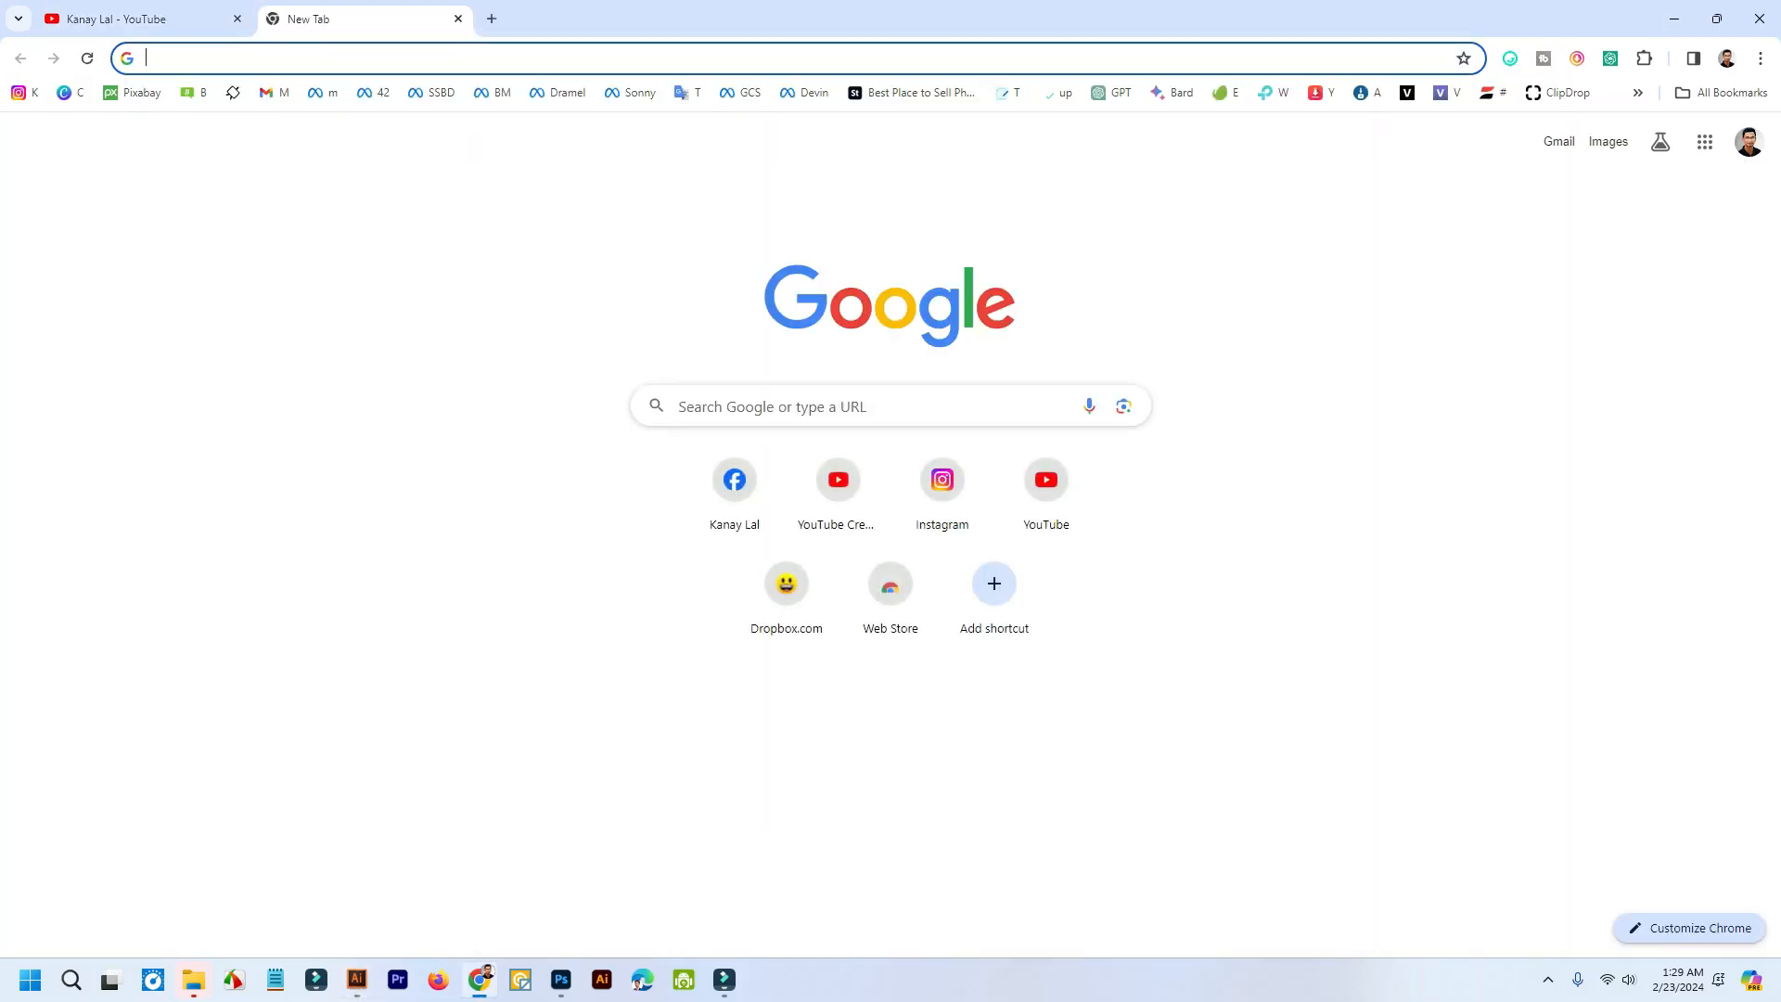
left_click(278, 57)
type("kittl.com")
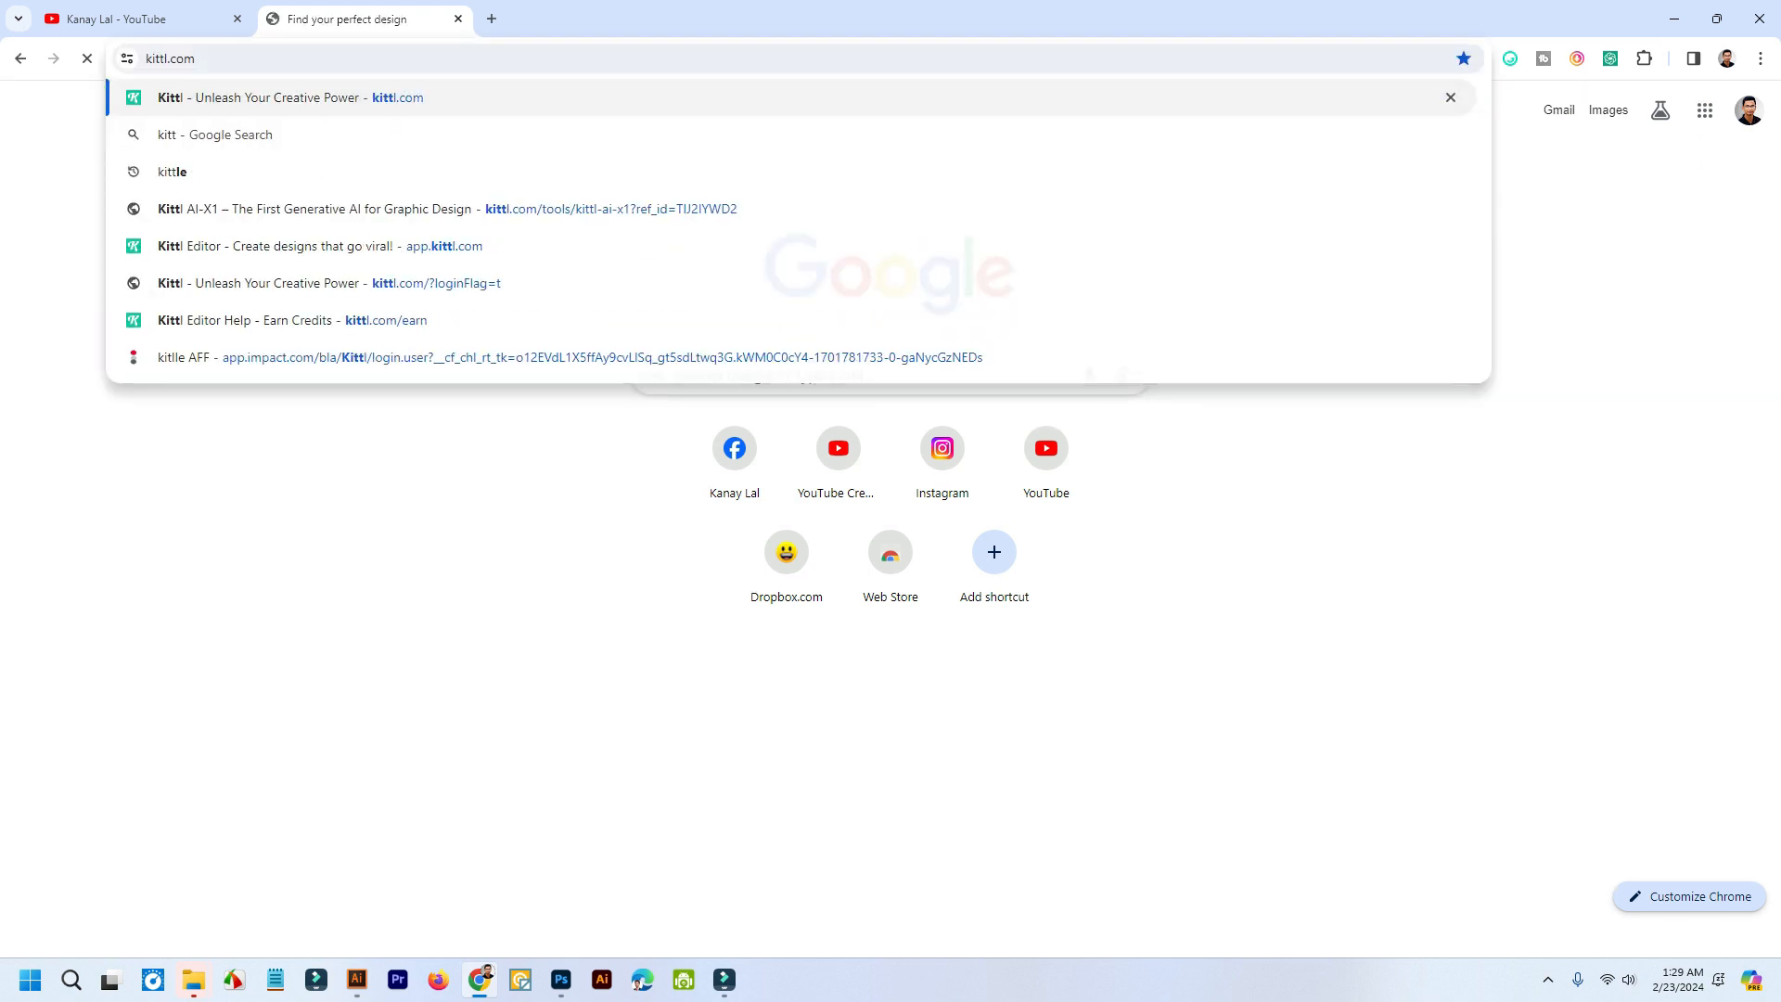
key("Return")
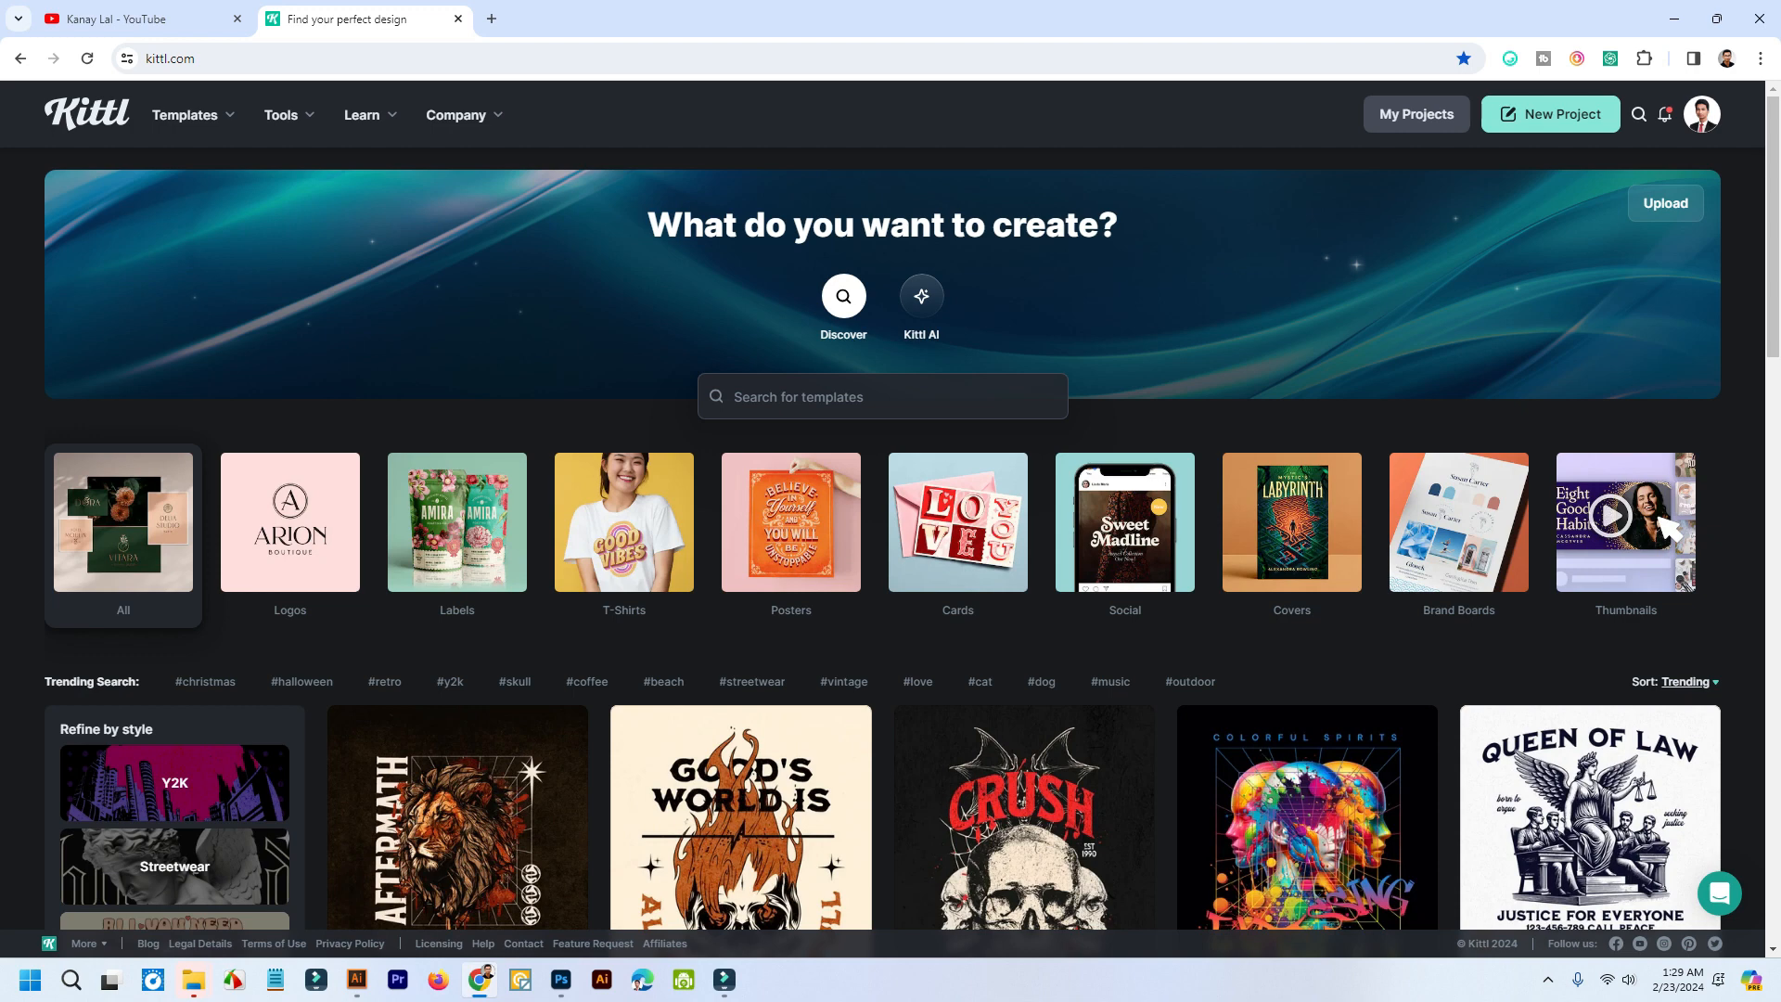
- Start a new Kittl project and set the artboard unit to inches
left_click(1549, 114)
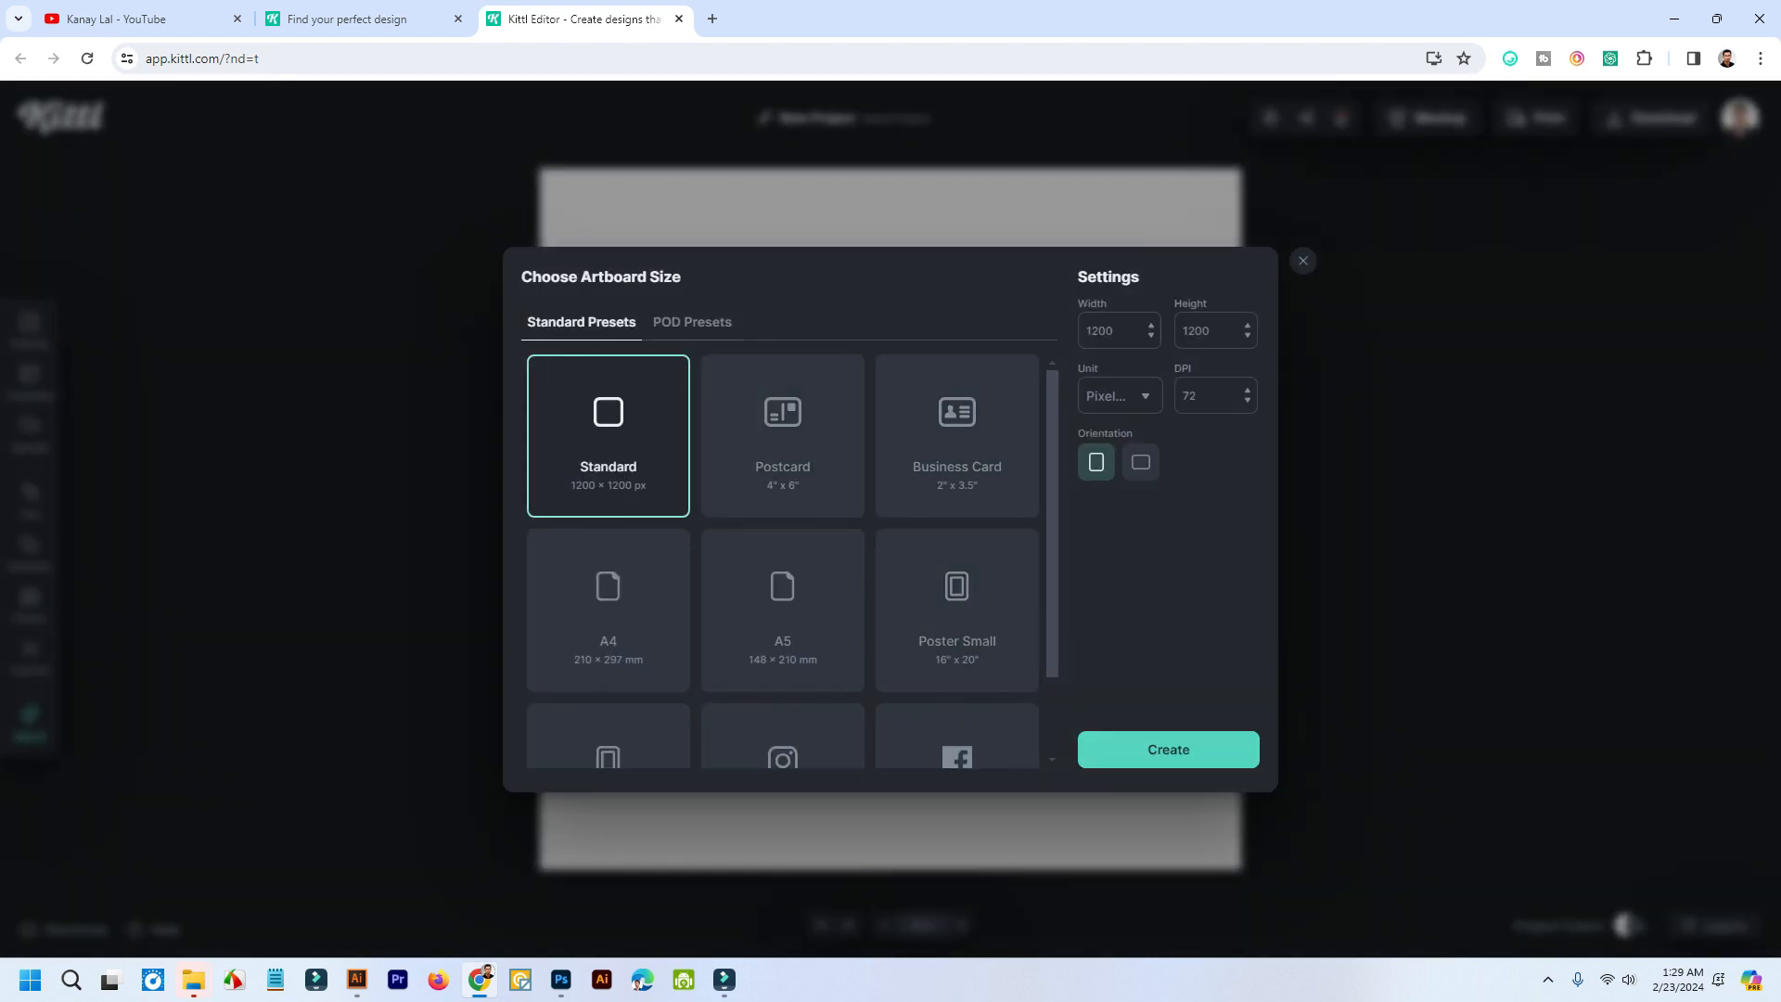
scroll(608, 519, "down", 1)
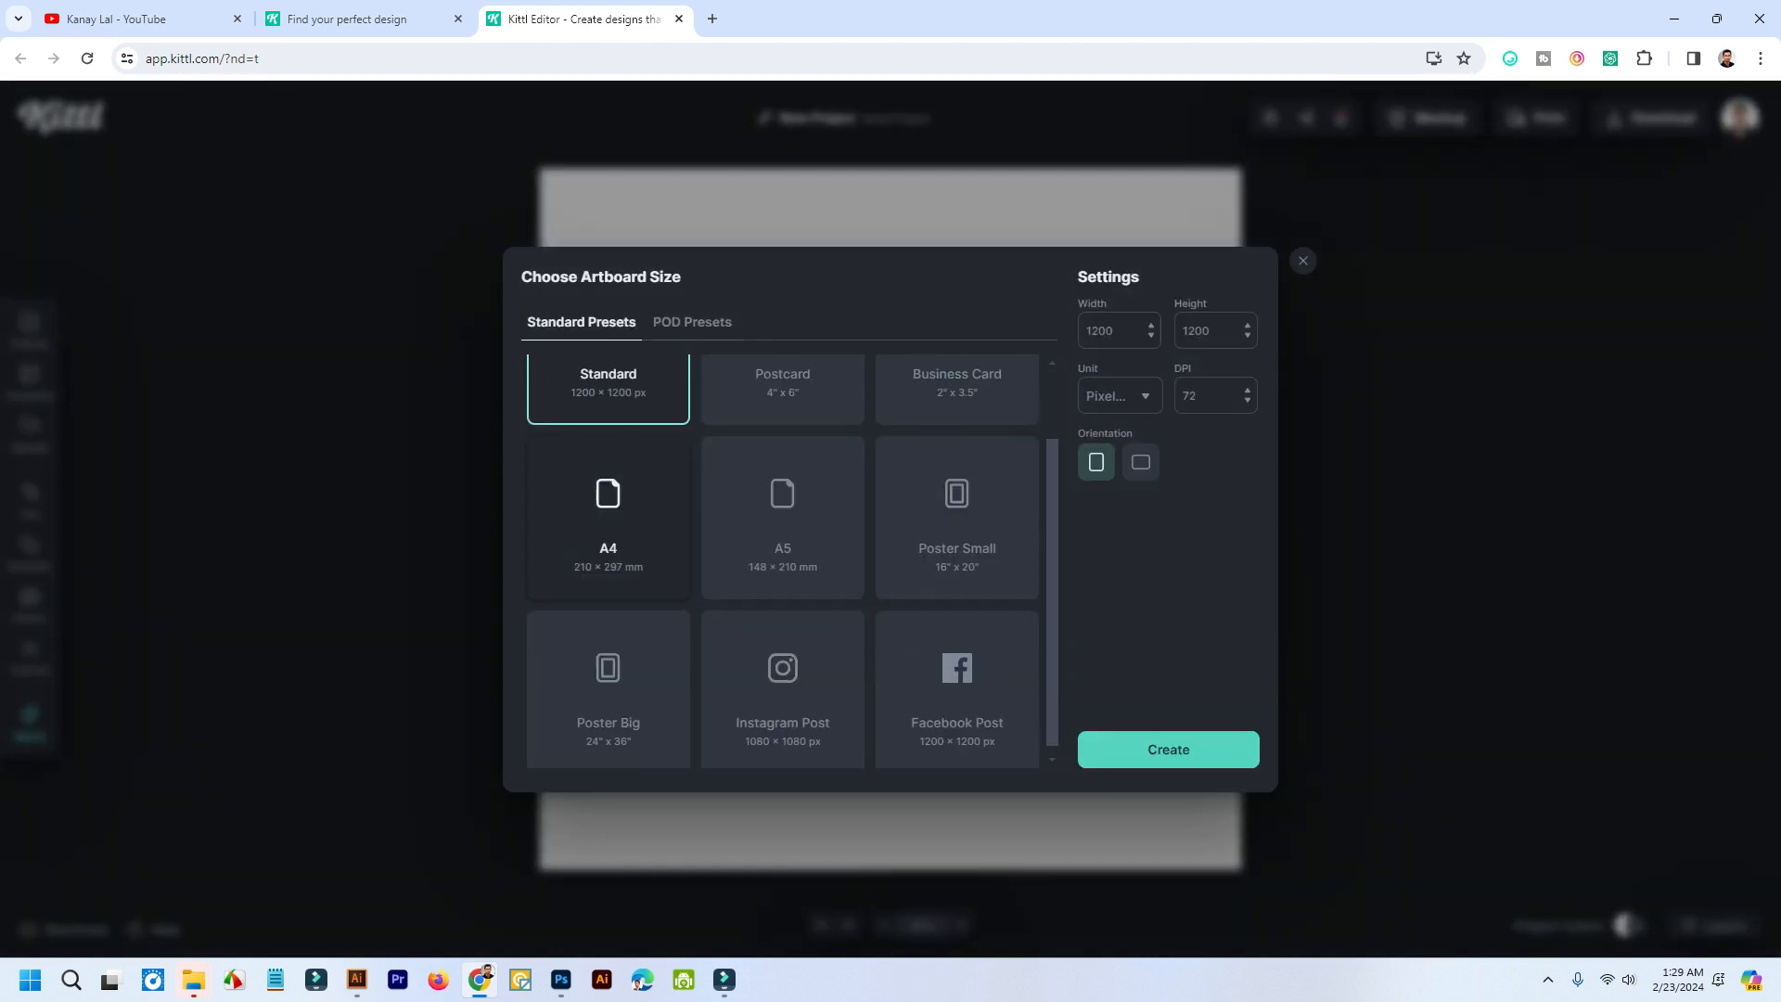
scroll(607, 519, "up", 1)
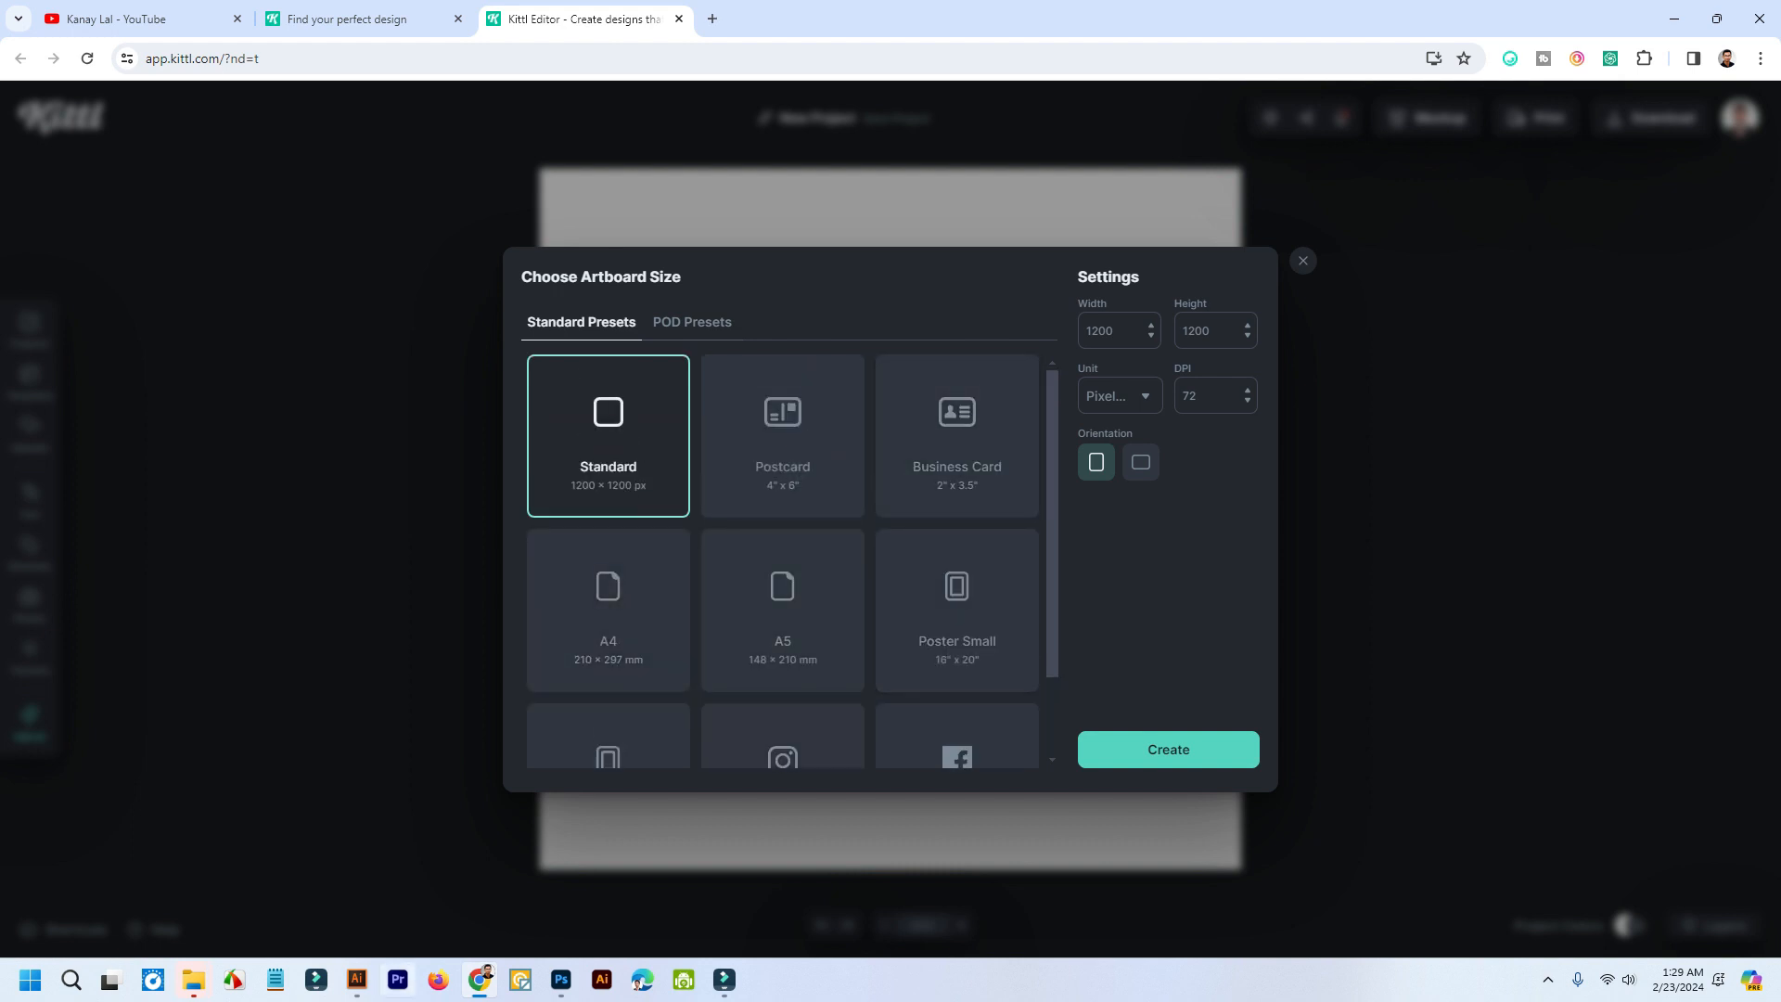
left_click(357, 979)
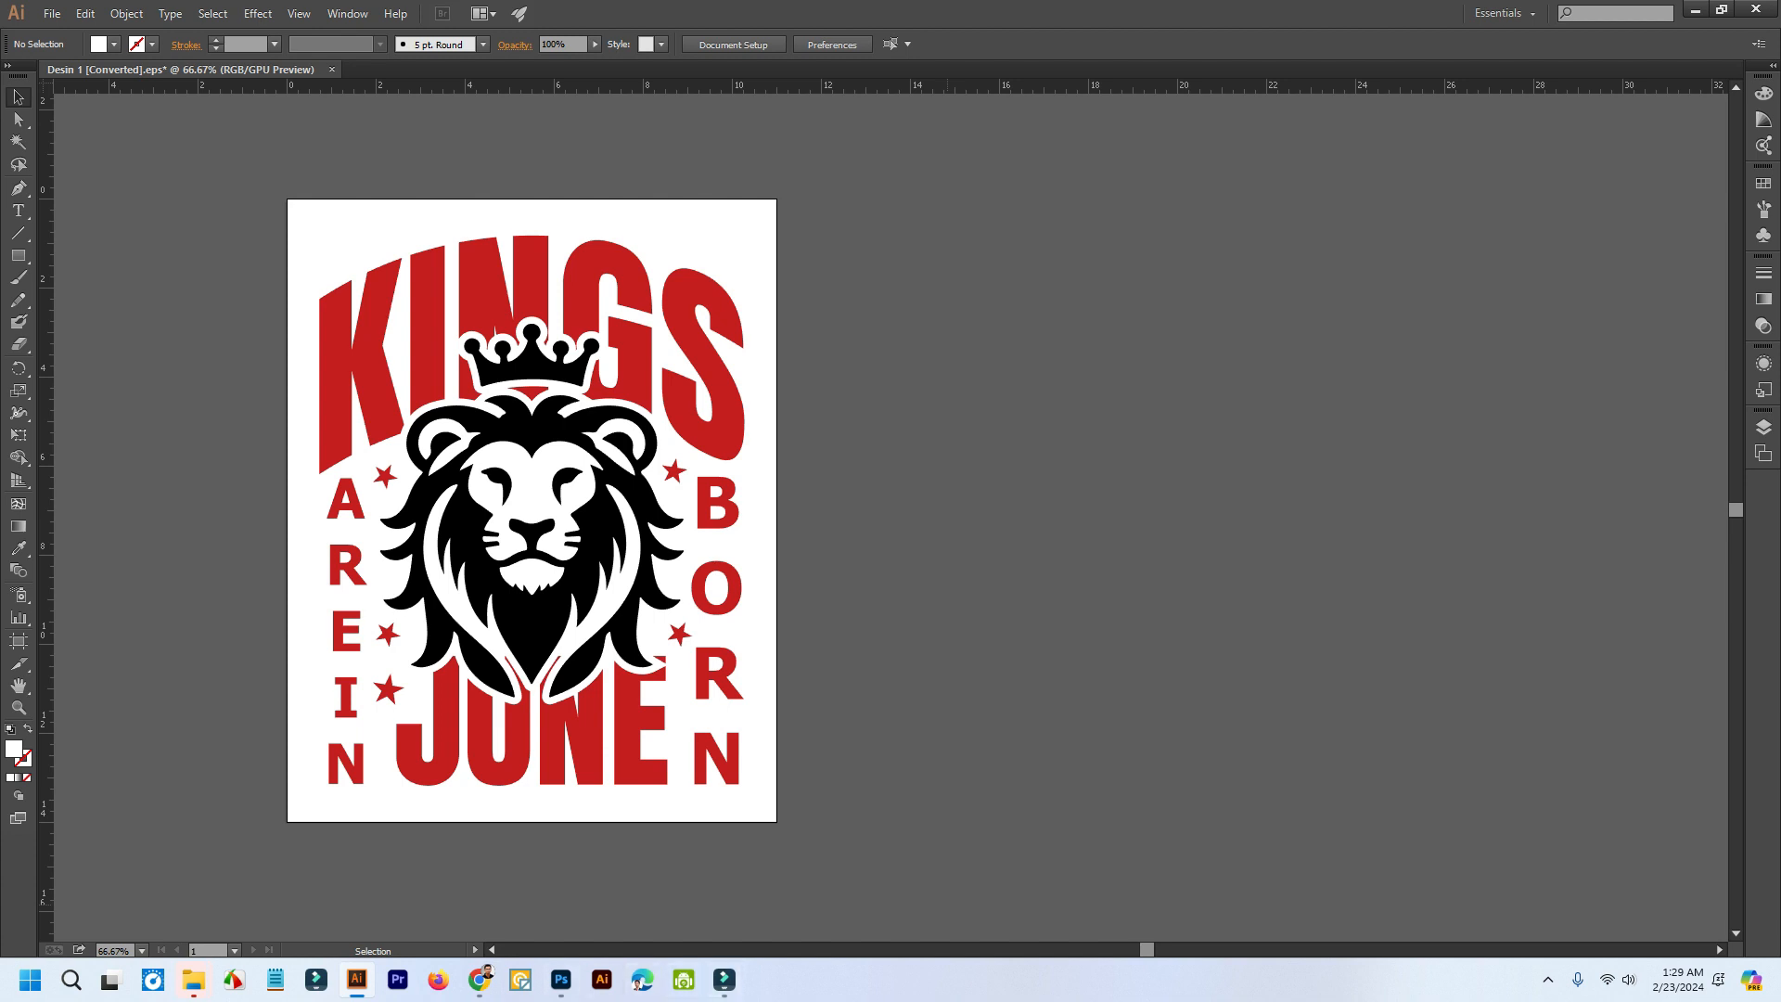
left_click(479, 979)
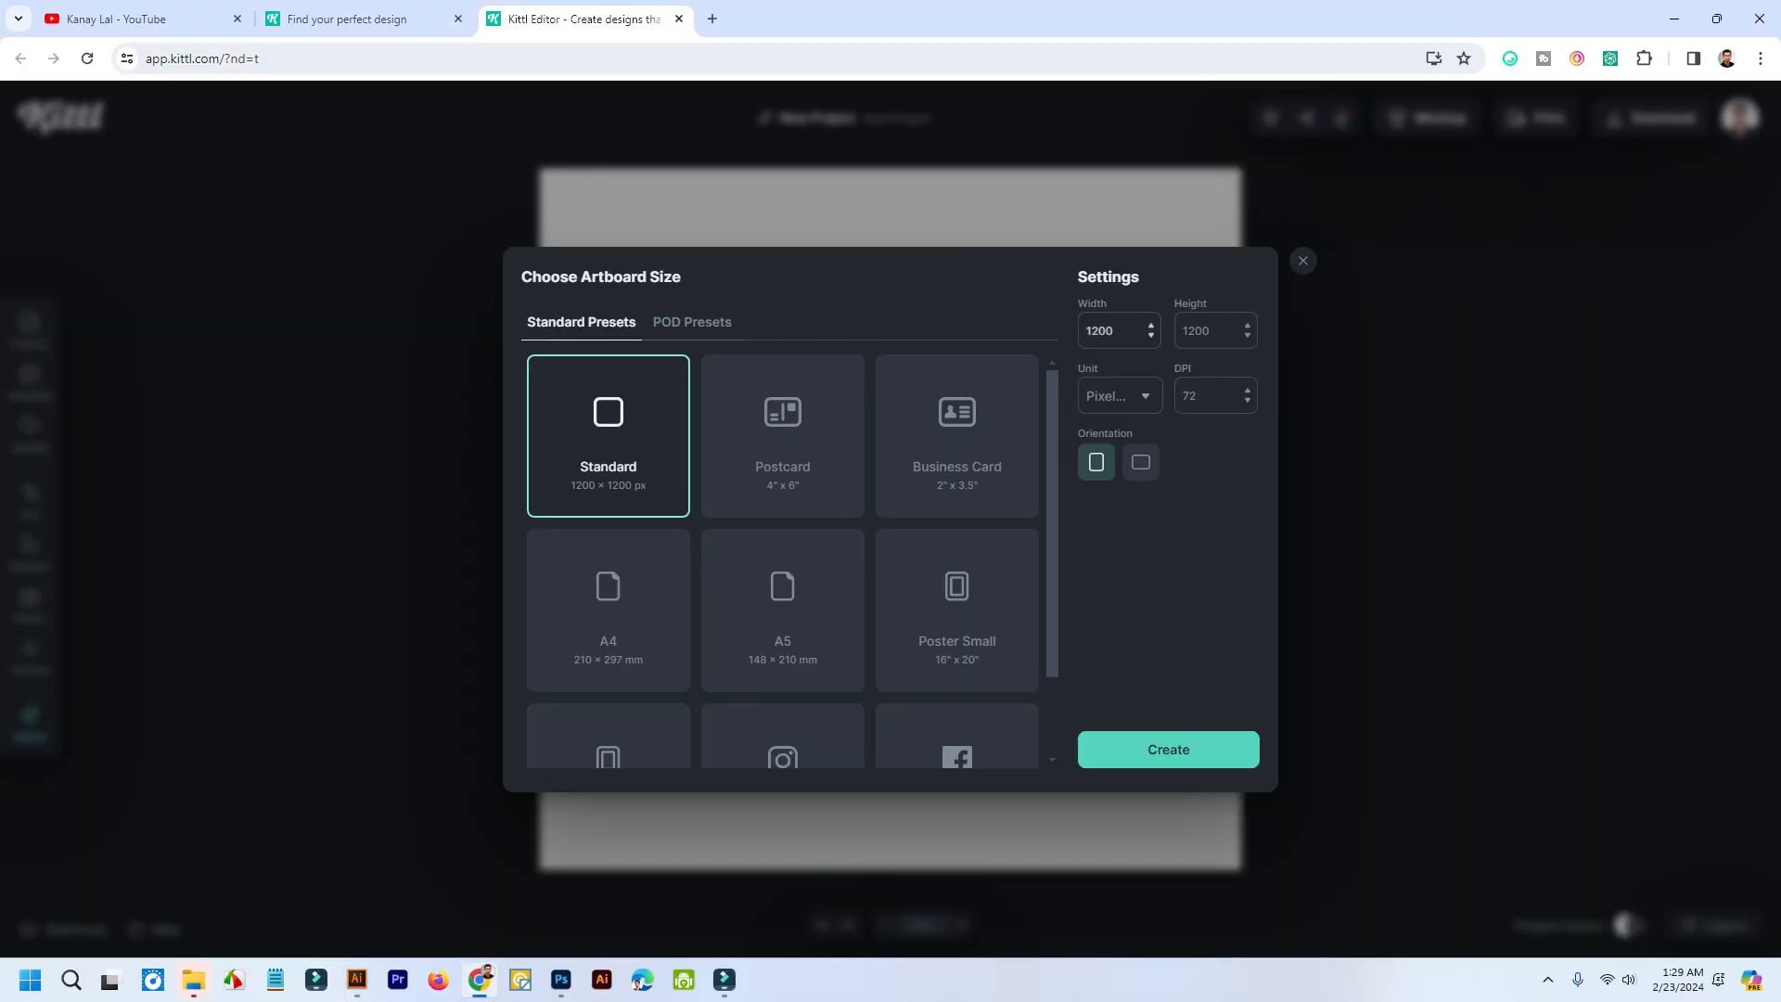
left_click(1119, 395)
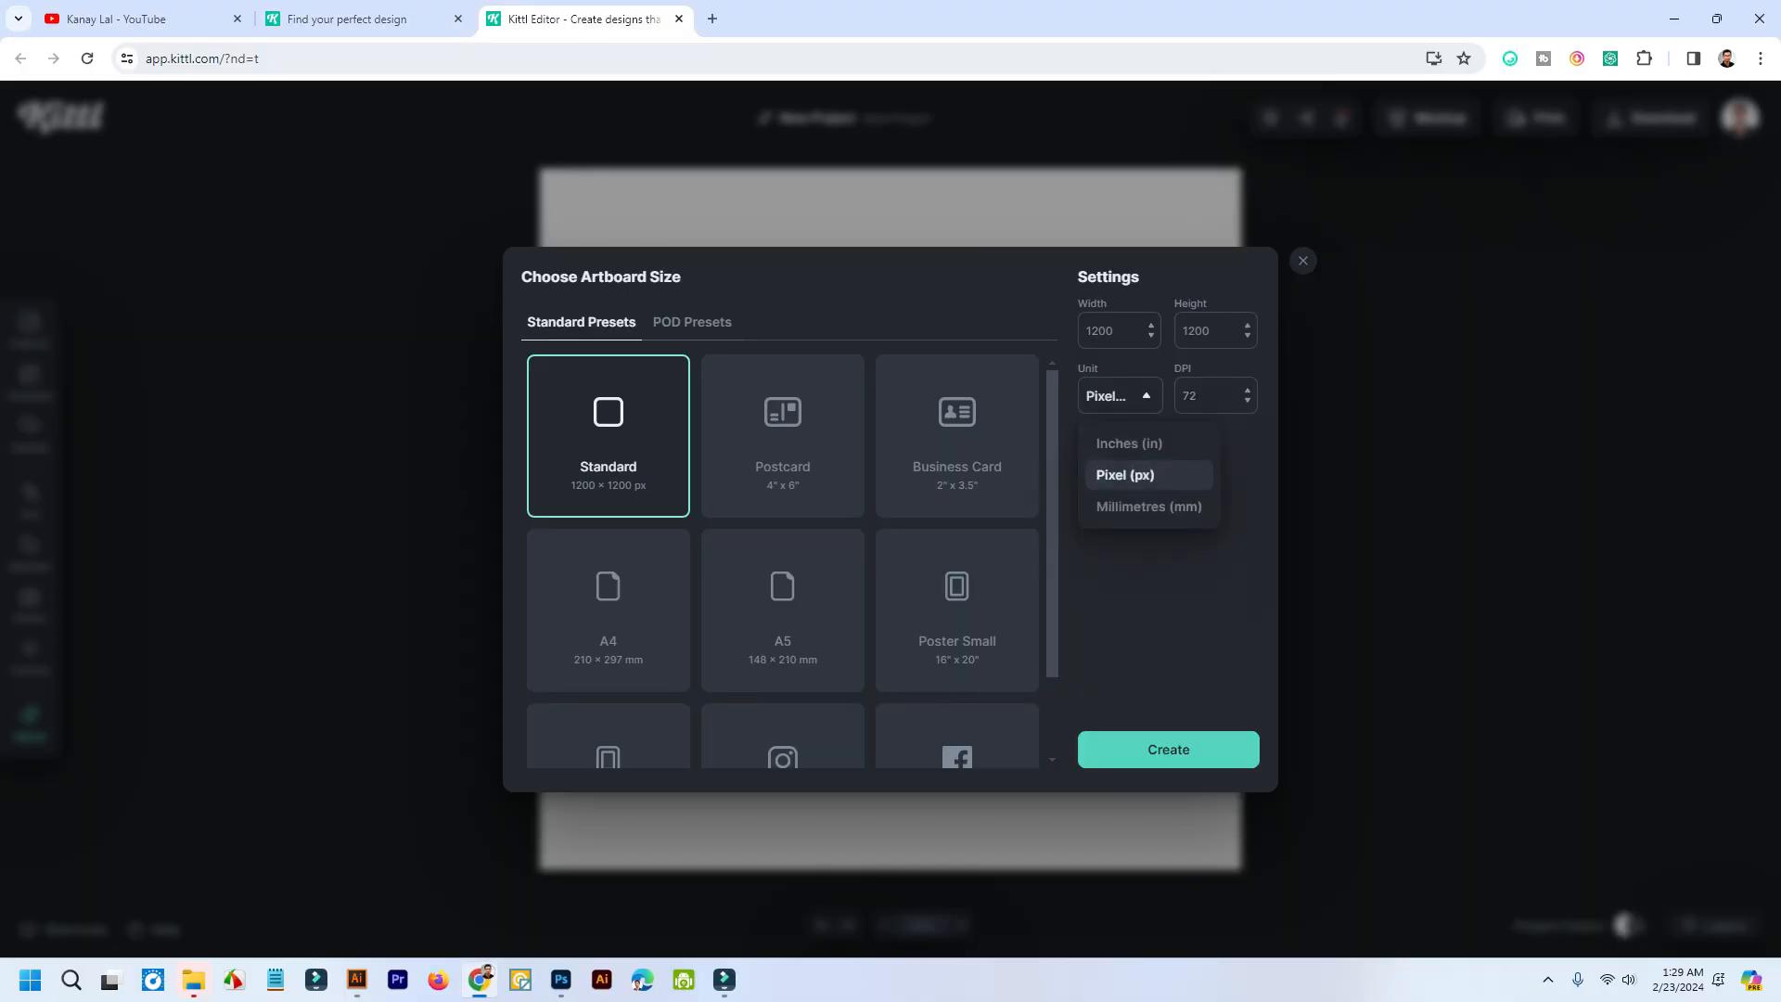
left_click(1129, 443)
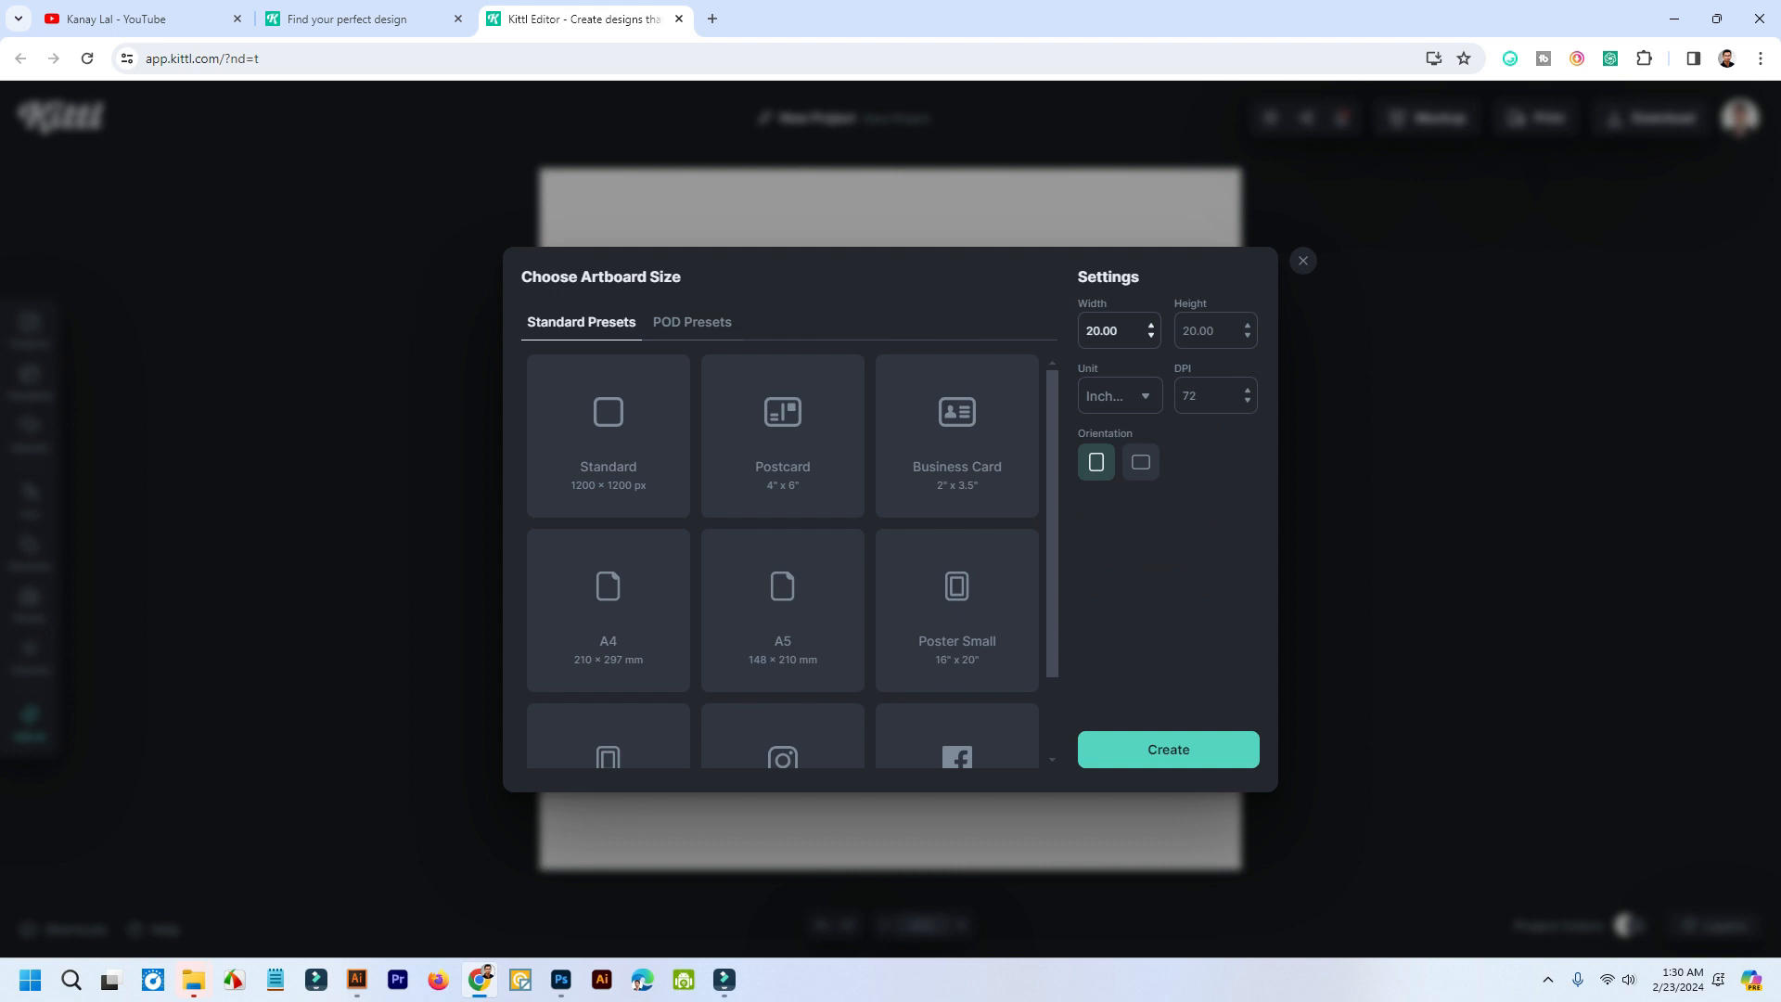
- Create the artboard with a width of 11 inches, a height of 14 inches and 300 DPI
double_click(1189, 395)
type("300")
double_click(1101, 330)
type("11")
key("Tab")
type("14")
key("Tab")
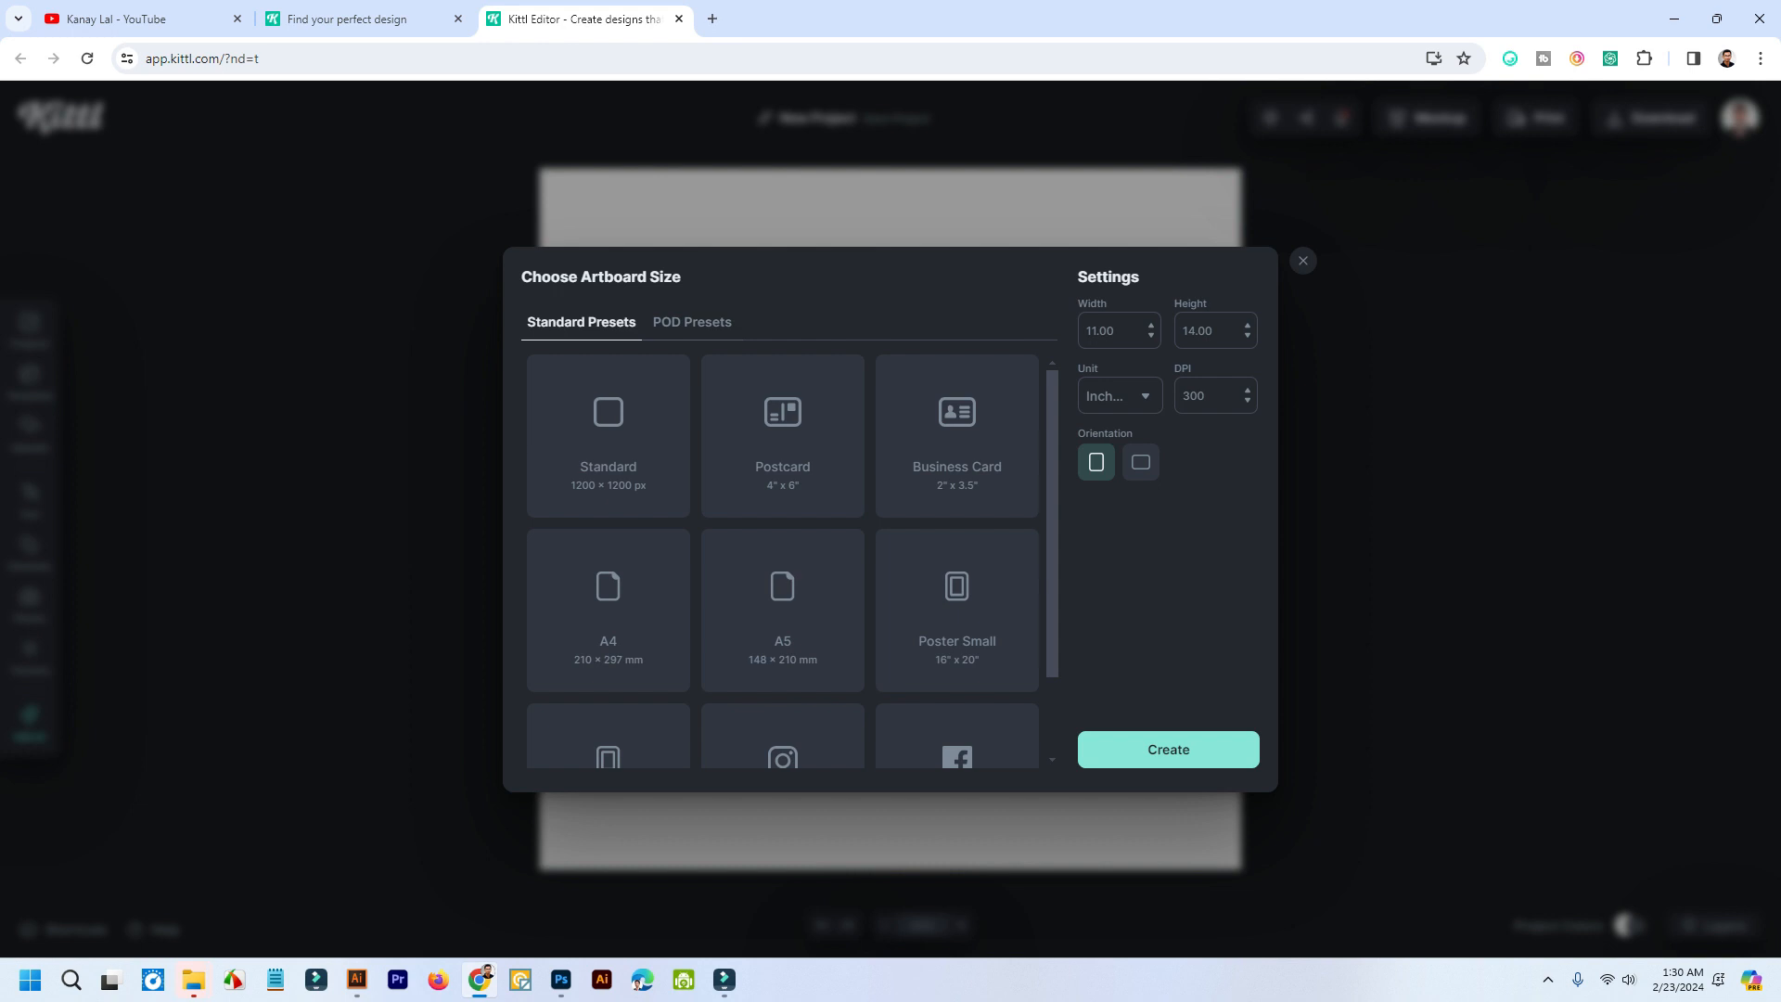
left_click(1168, 748)
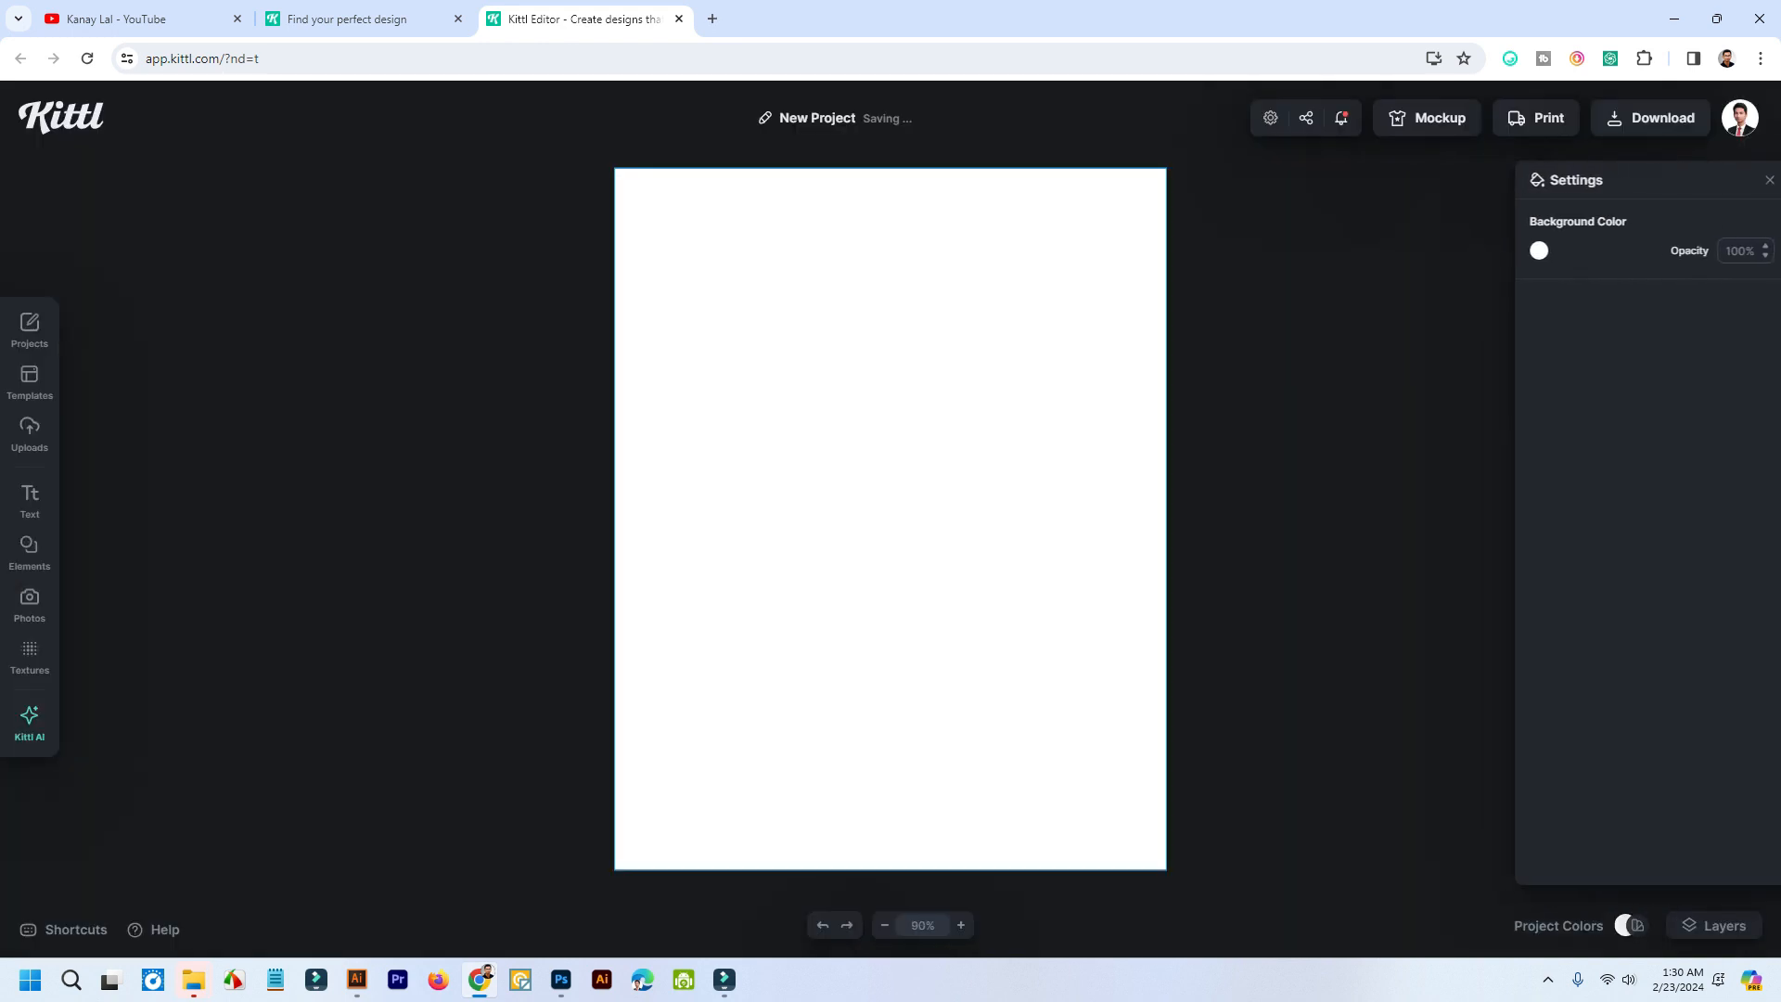
- Upload the exported KINGS lion image from the Desktop to the project's uploads
left_click(28, 434)
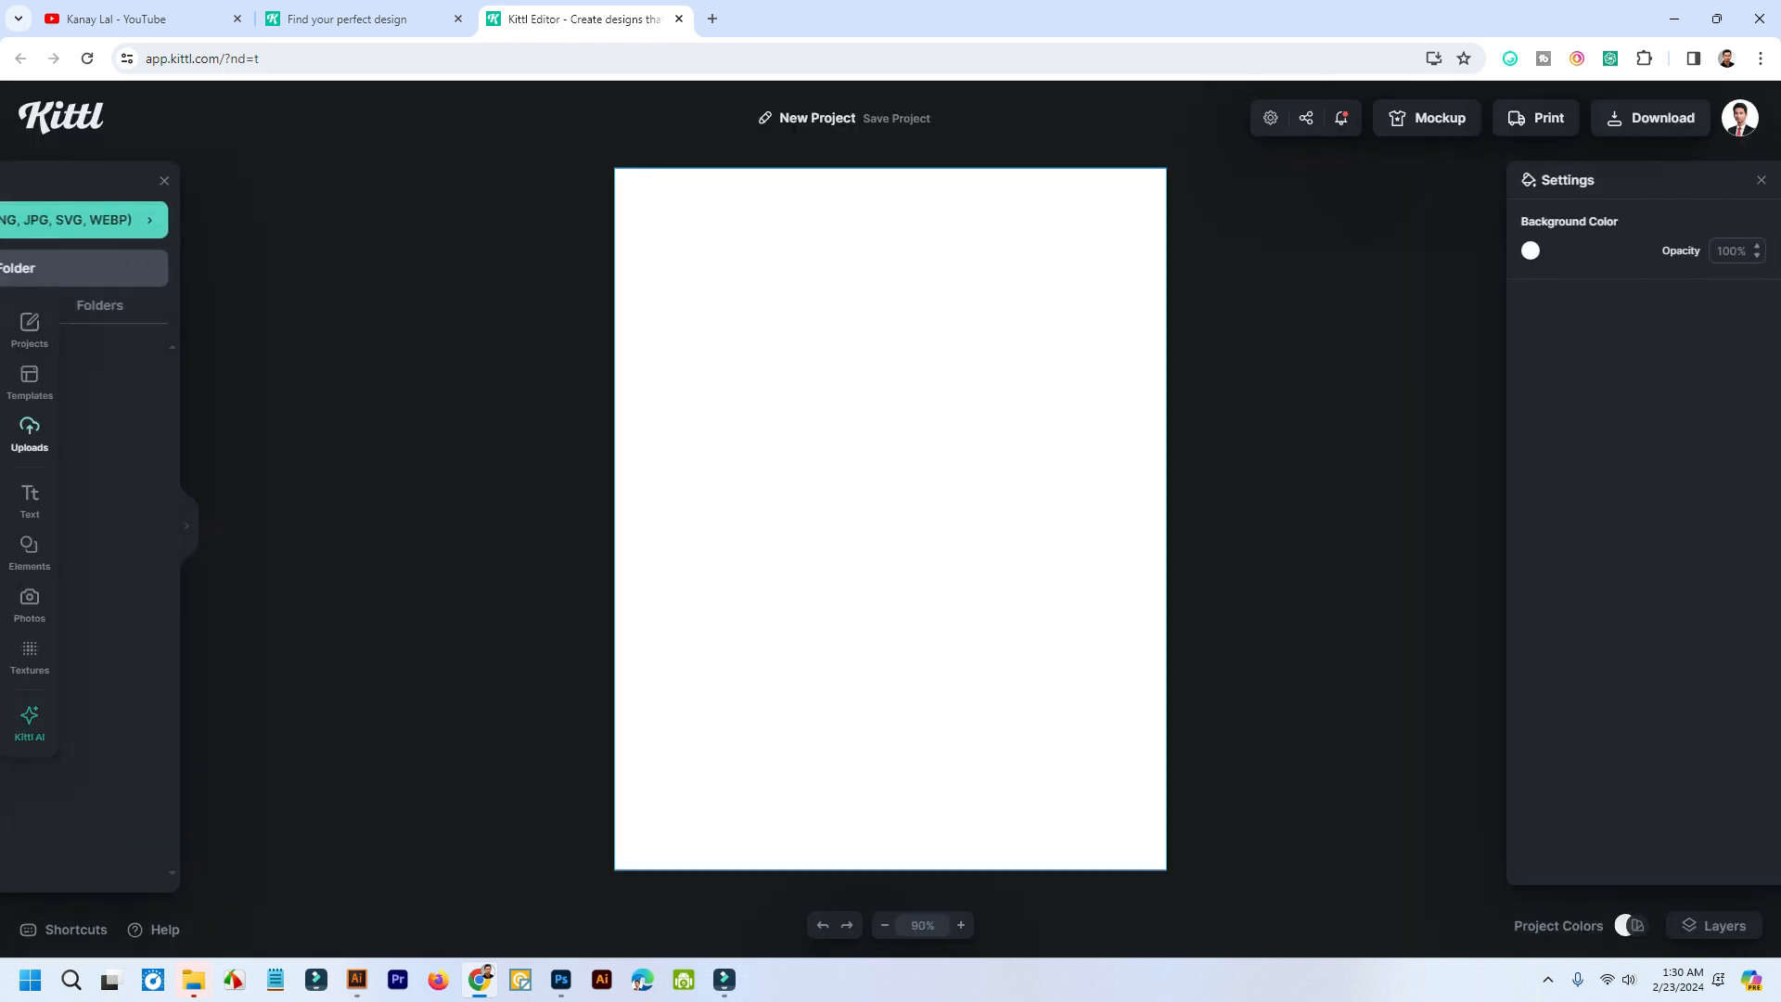
left_click(199, 219)
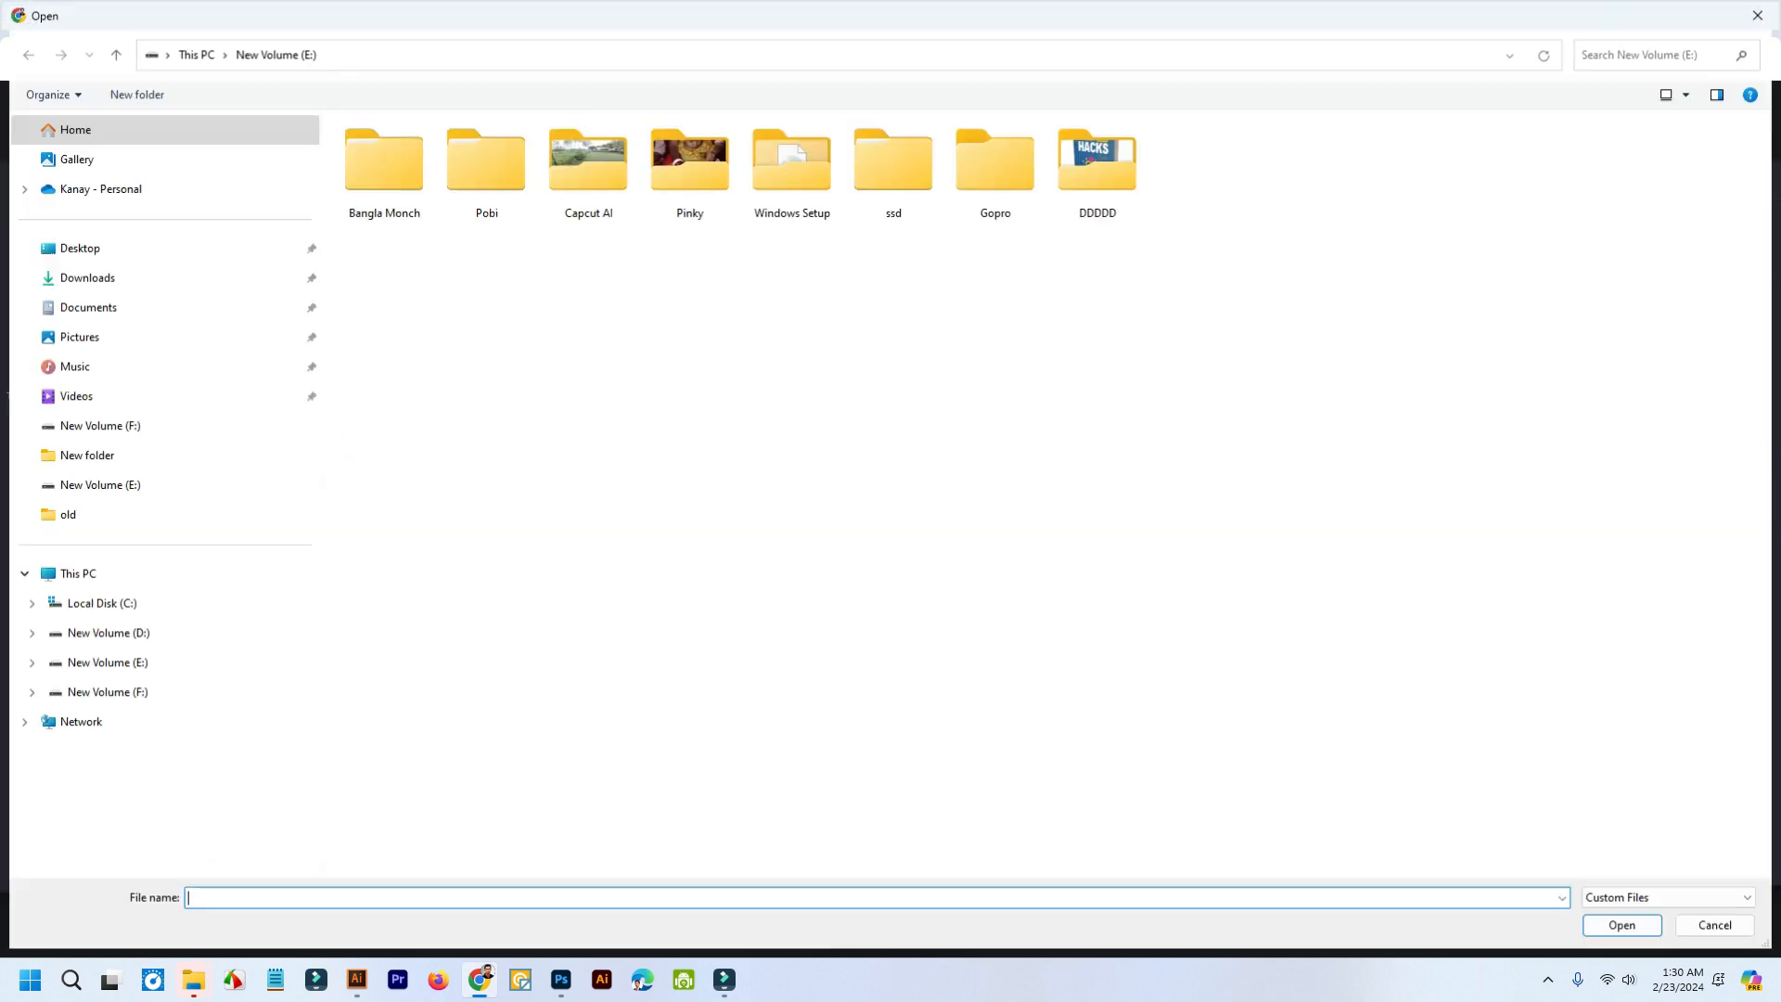
left_click(76, 159)
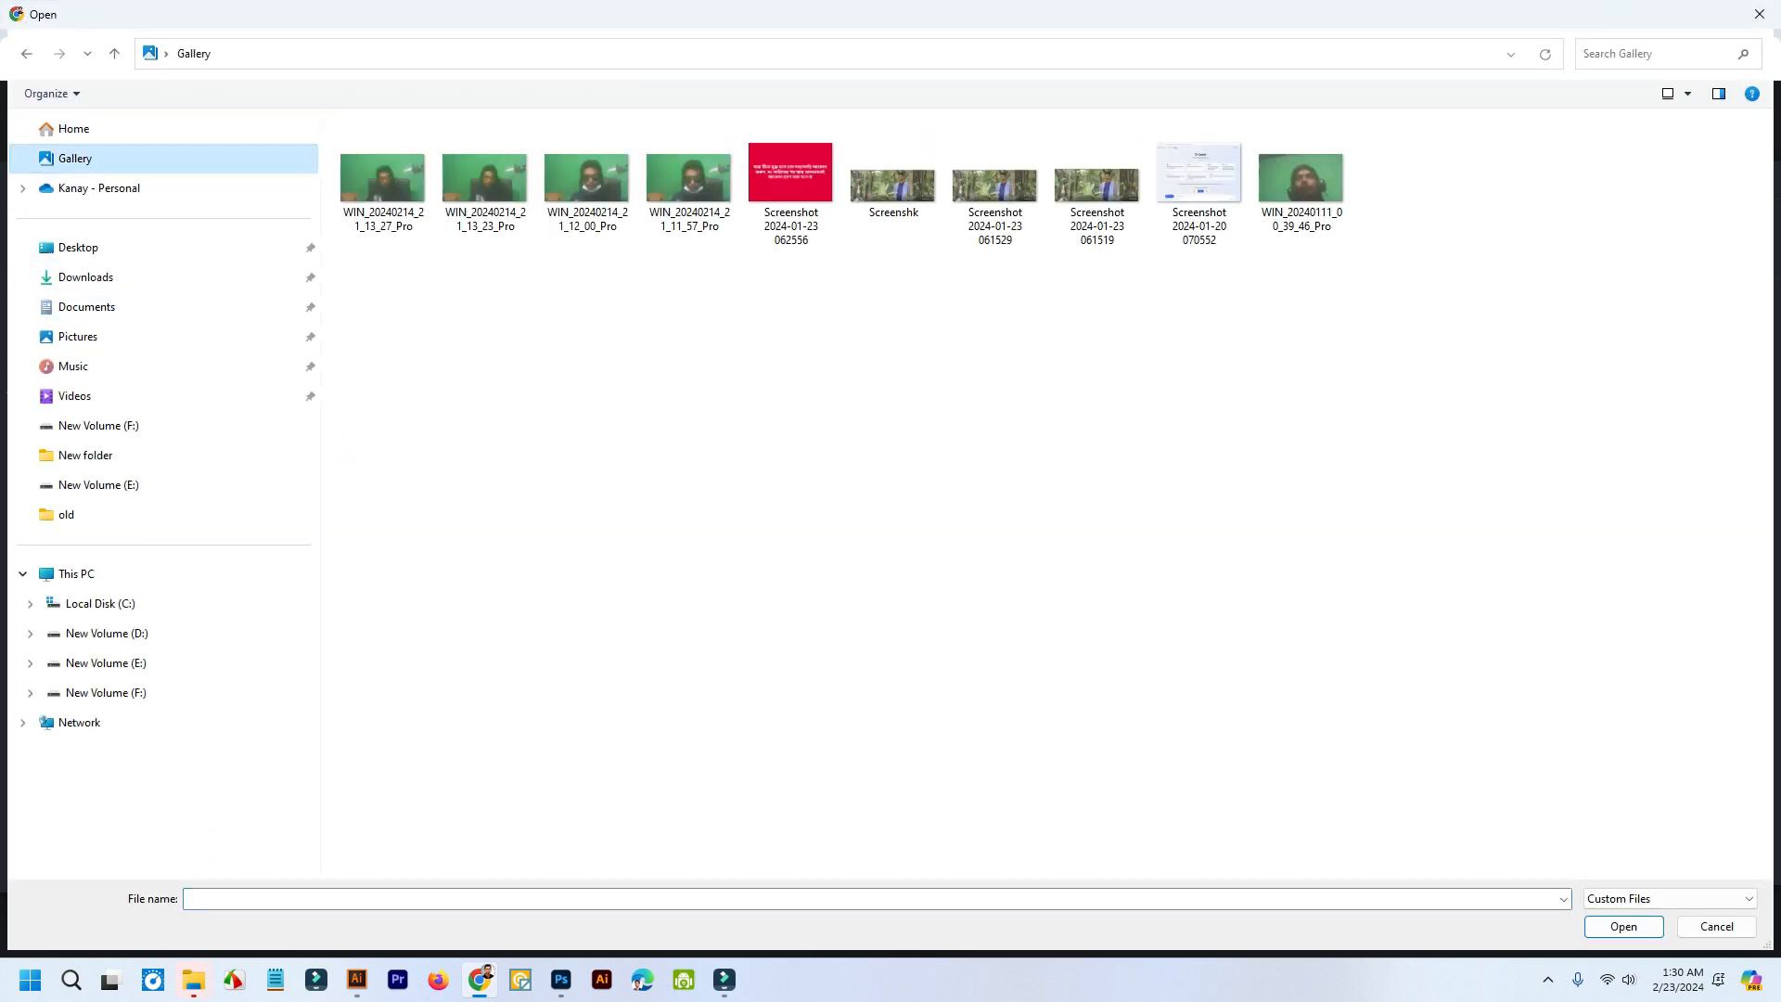
left_click(78, 248)
double_click(460, 240)
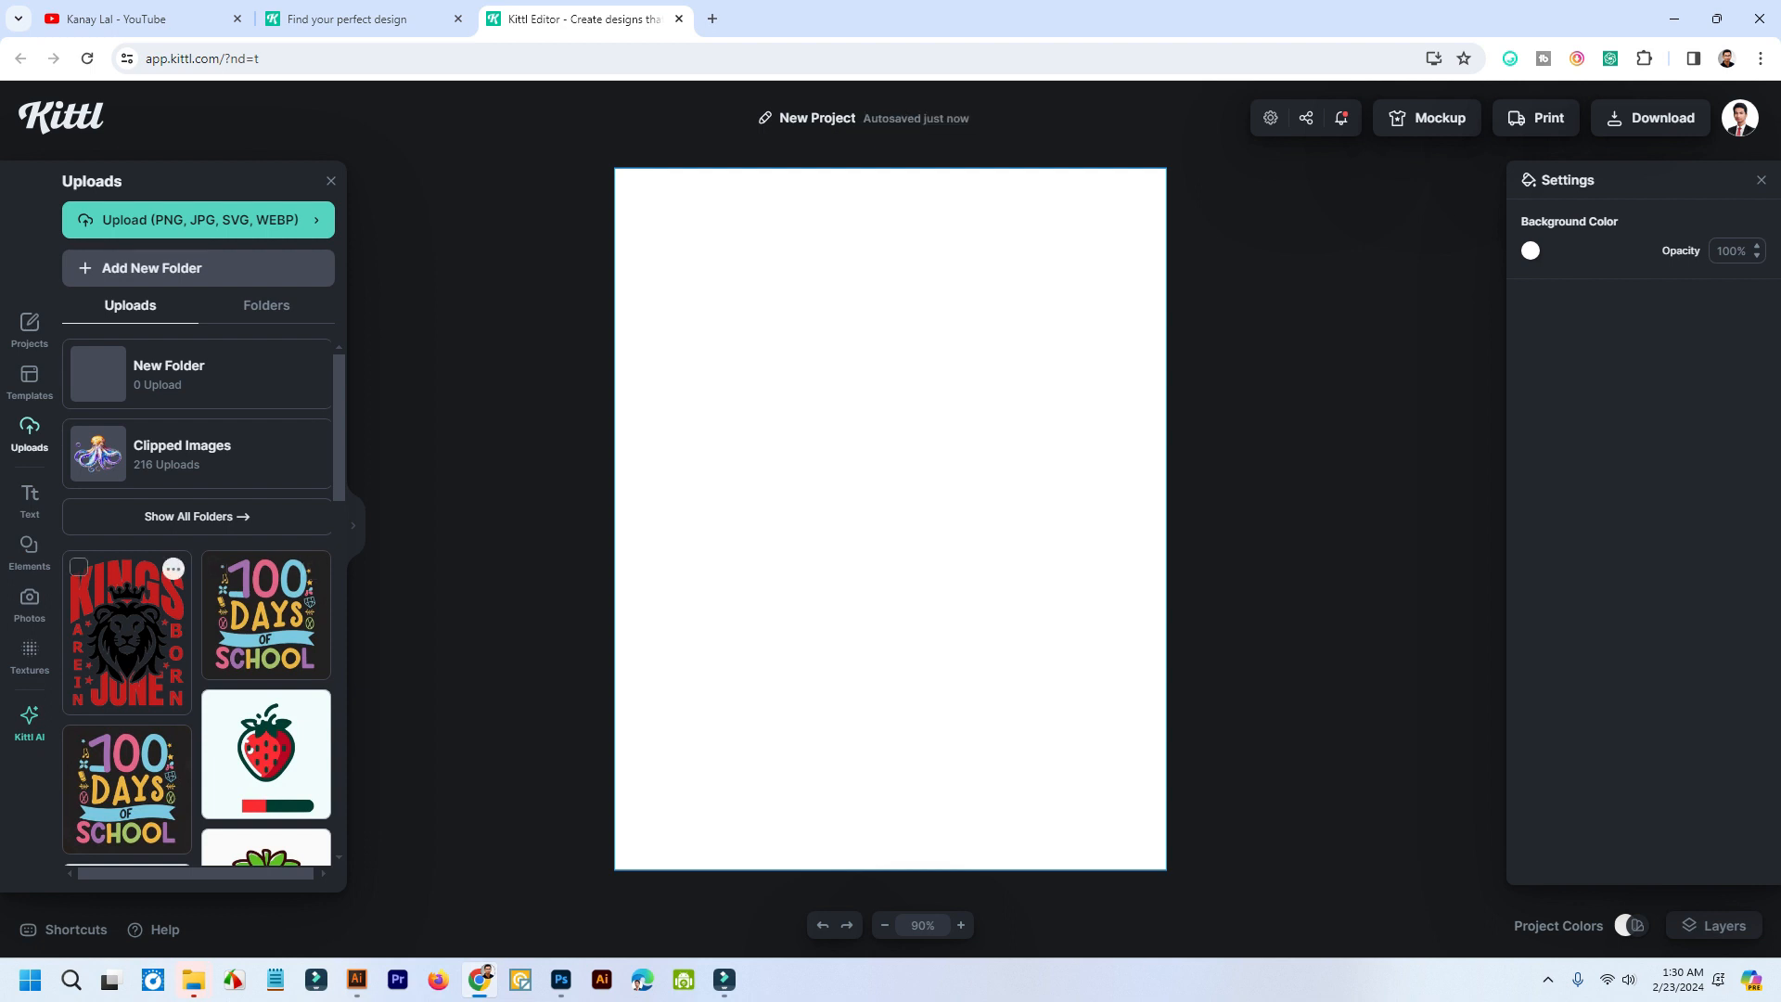
- Place the uploaded KINGS lion image, enlarged to fill the whole artboard, and center it horizontally and vertically
left_click(127, 640)
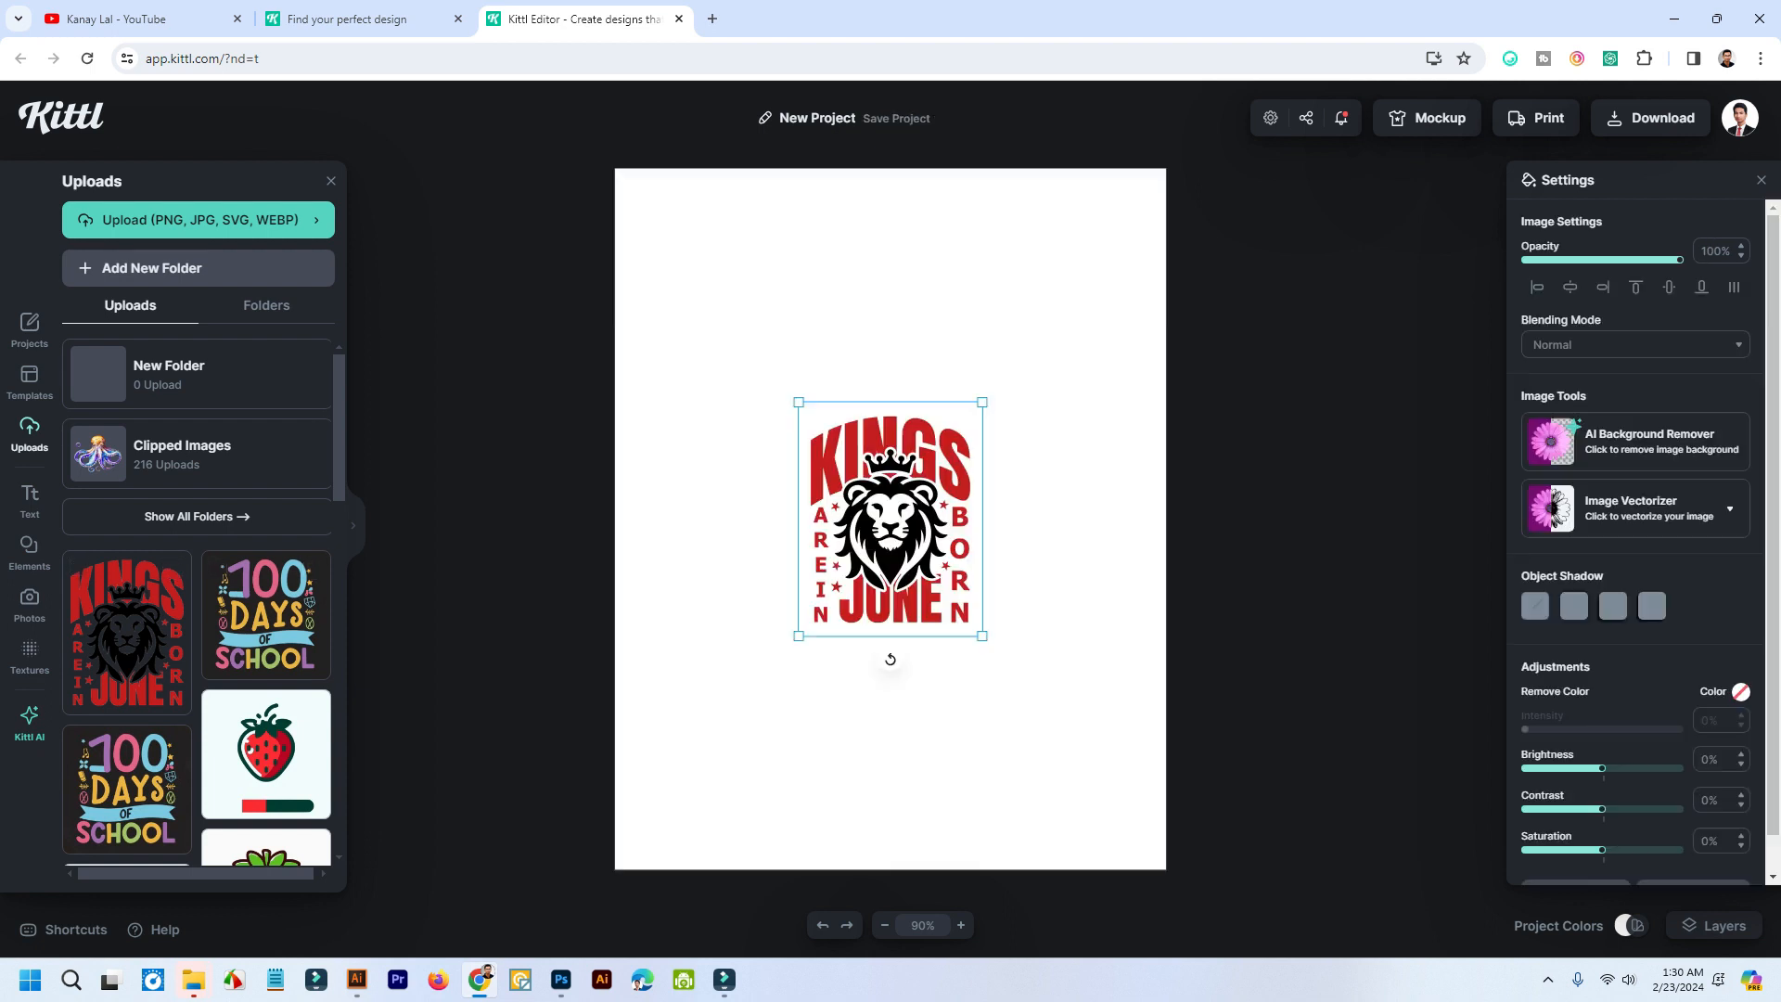
left_click_drag(982, 401, 1166, 167)
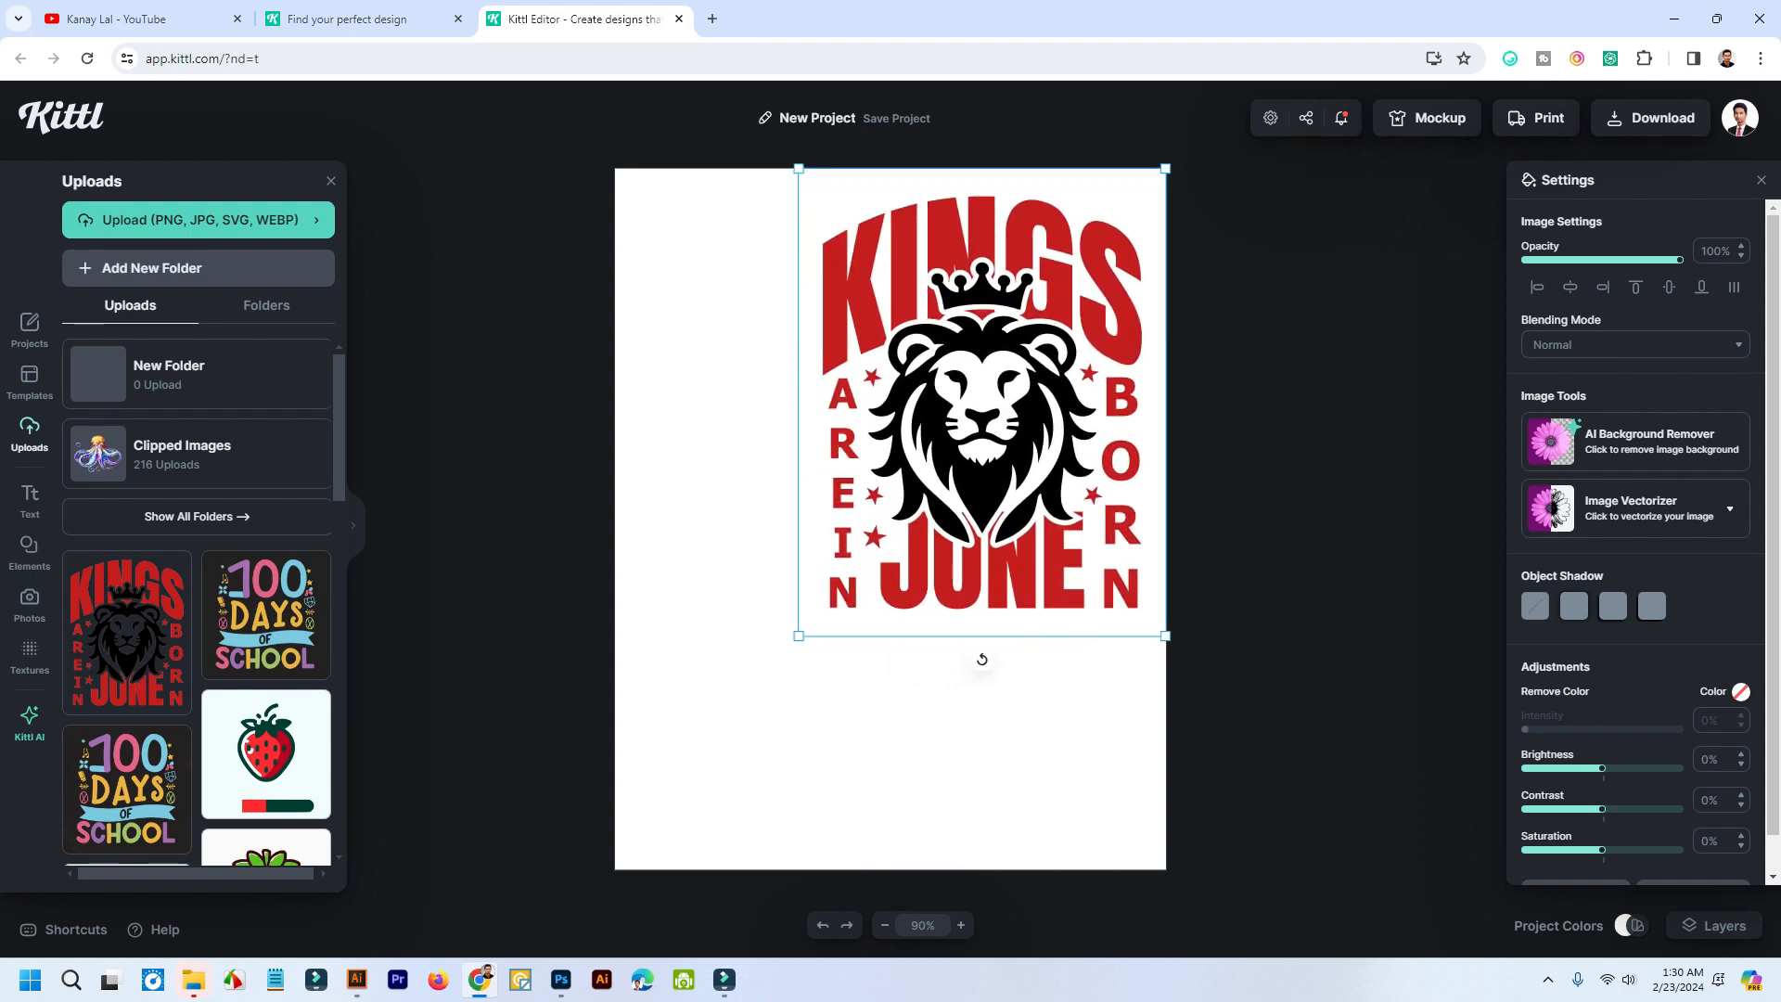
left_click_drag(799, 636, 607, 879)
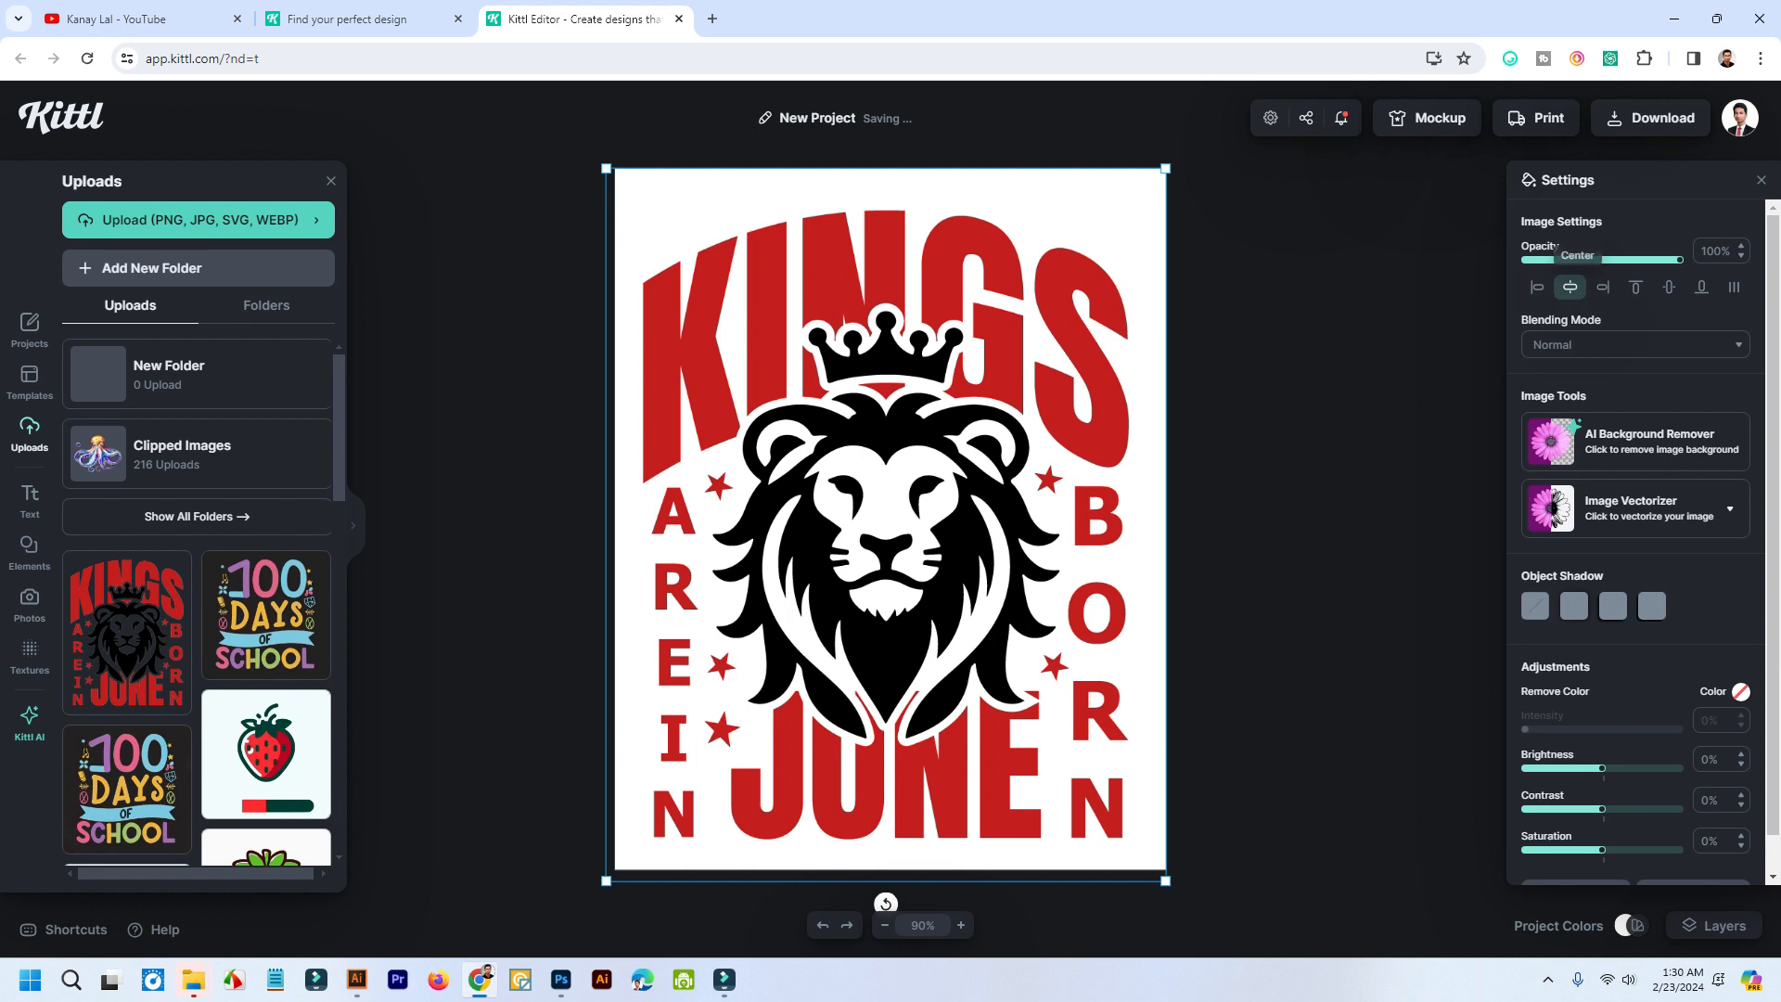
left_click(1569, 286)
left_click(1668, 287)
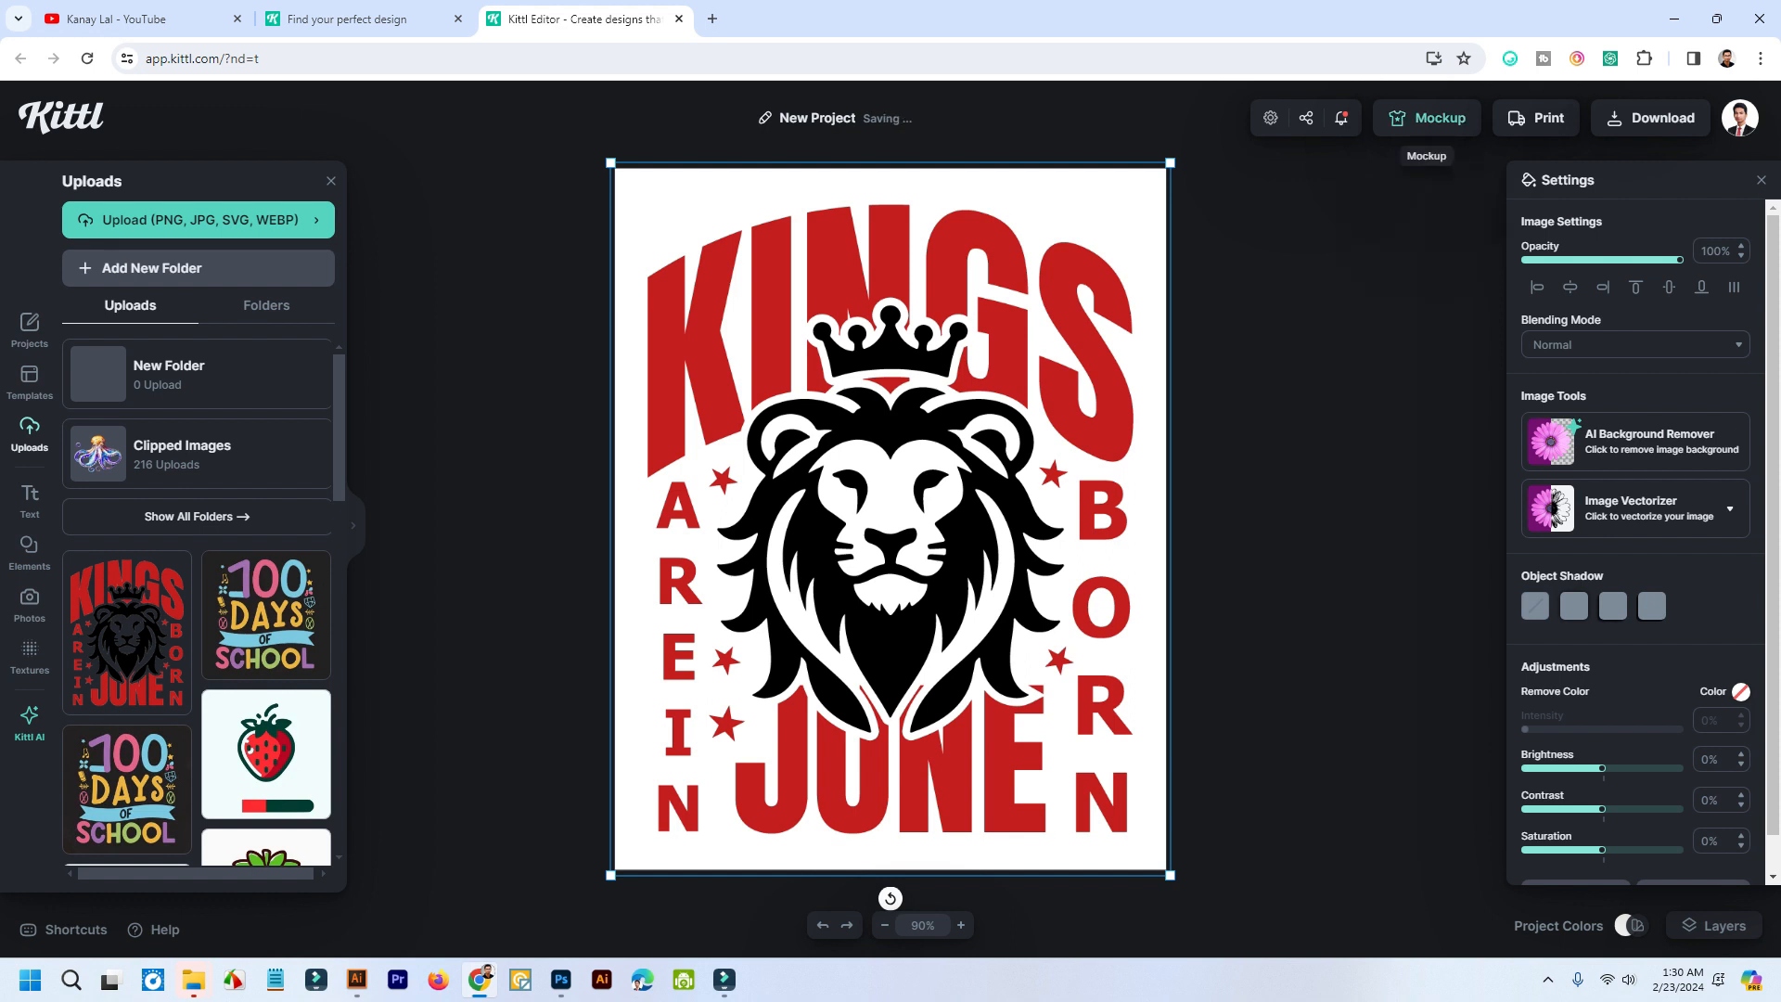
- Open the mockup view for the KINGS lion design and browse the mockup categories down to the apparel flatlays and bags
left_click(1426, 118)
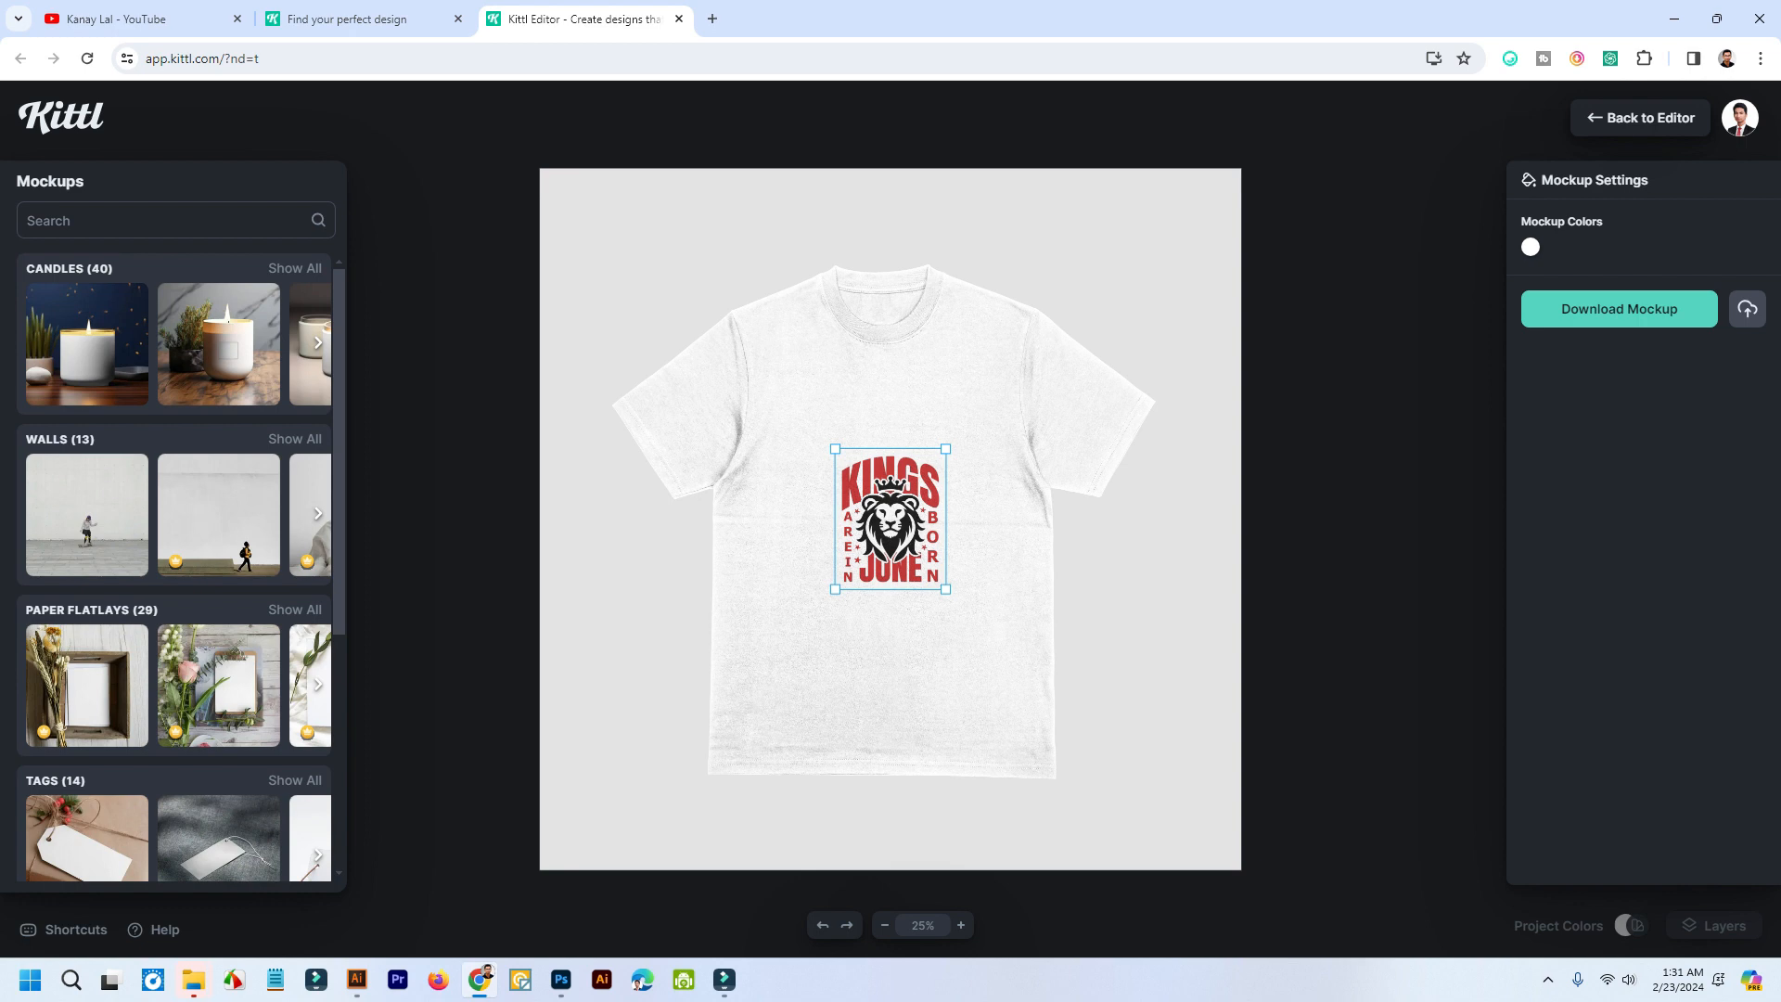
scroll(176, 566, "down", 9)
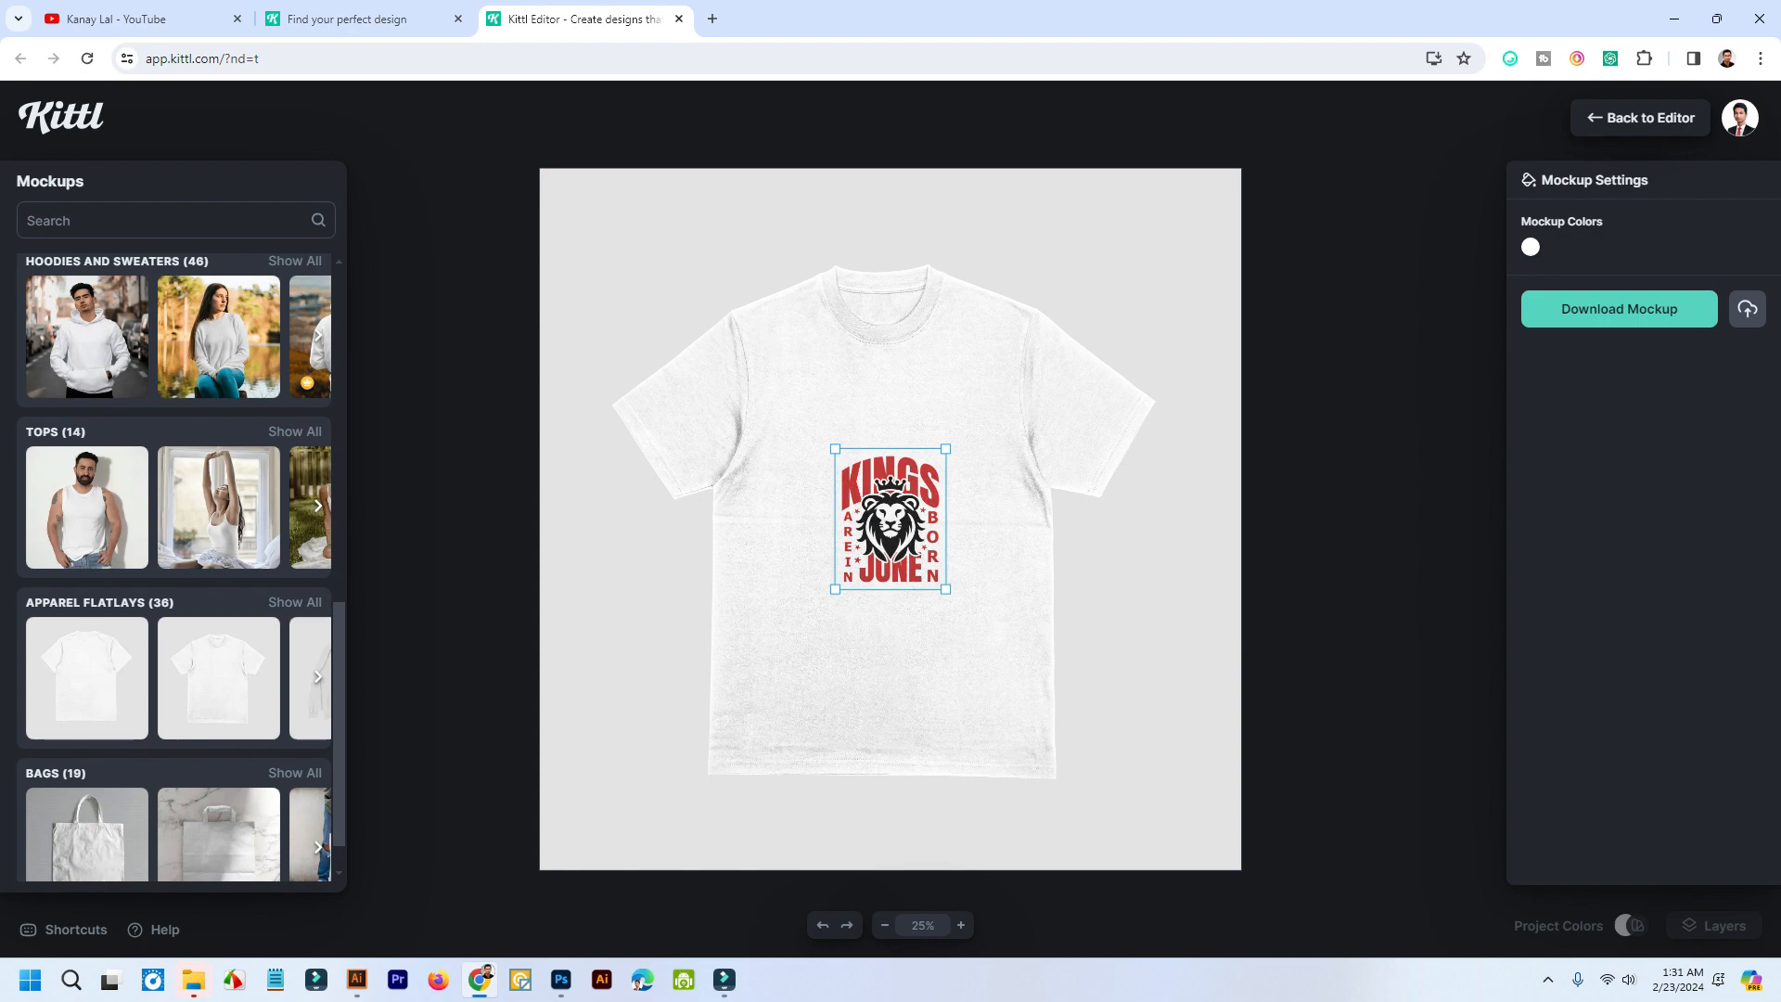
scroll(176, 565, "up", 3)
scroll(176, 566, "up", 6)
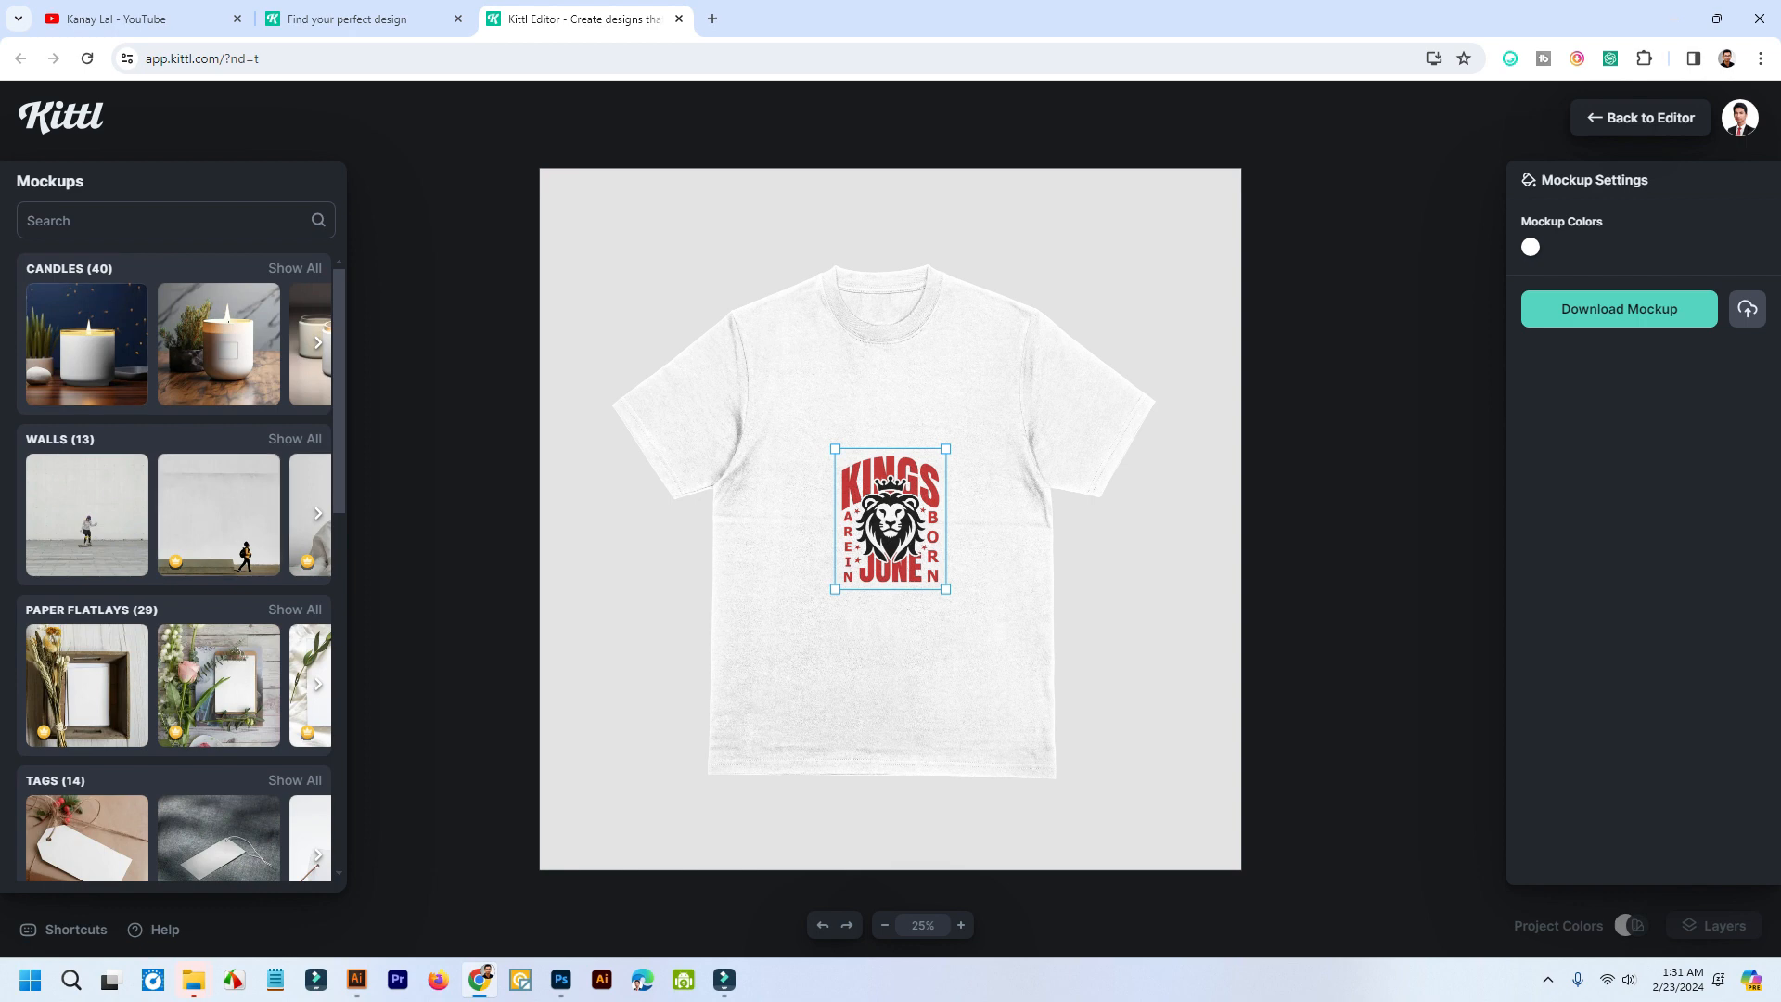
scroll(176, 566, "down", 8)
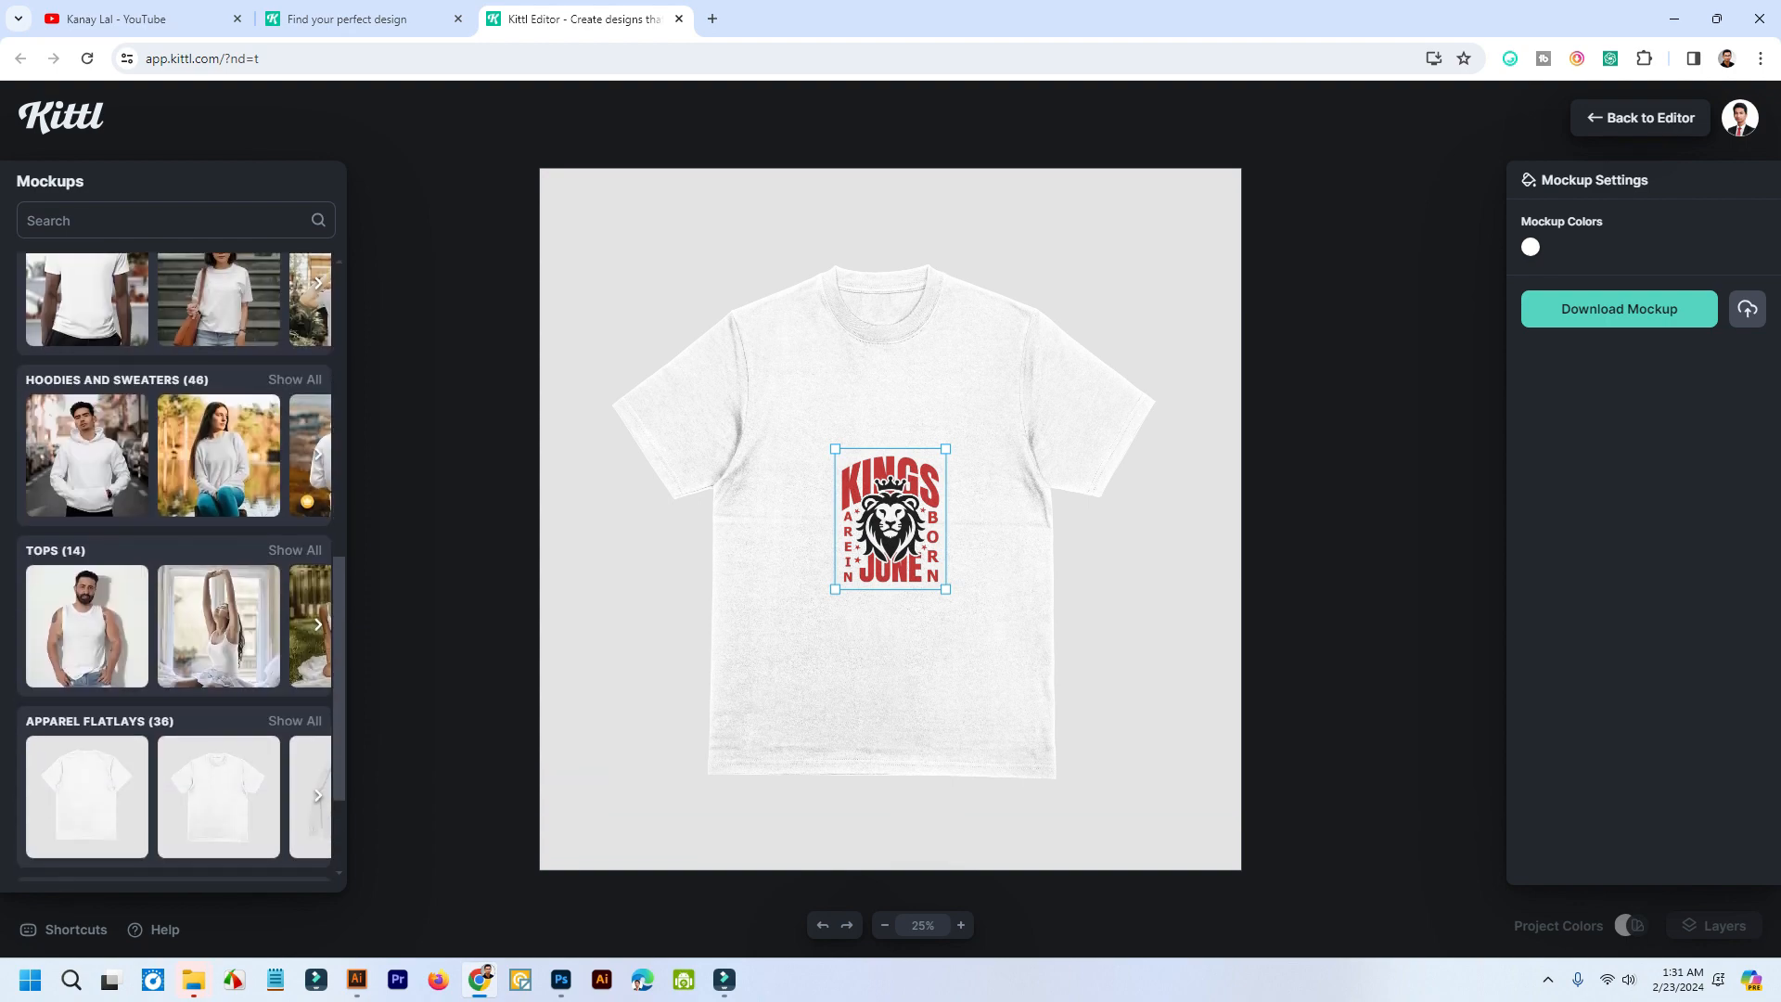
scroll(181, 565, "down", 2)
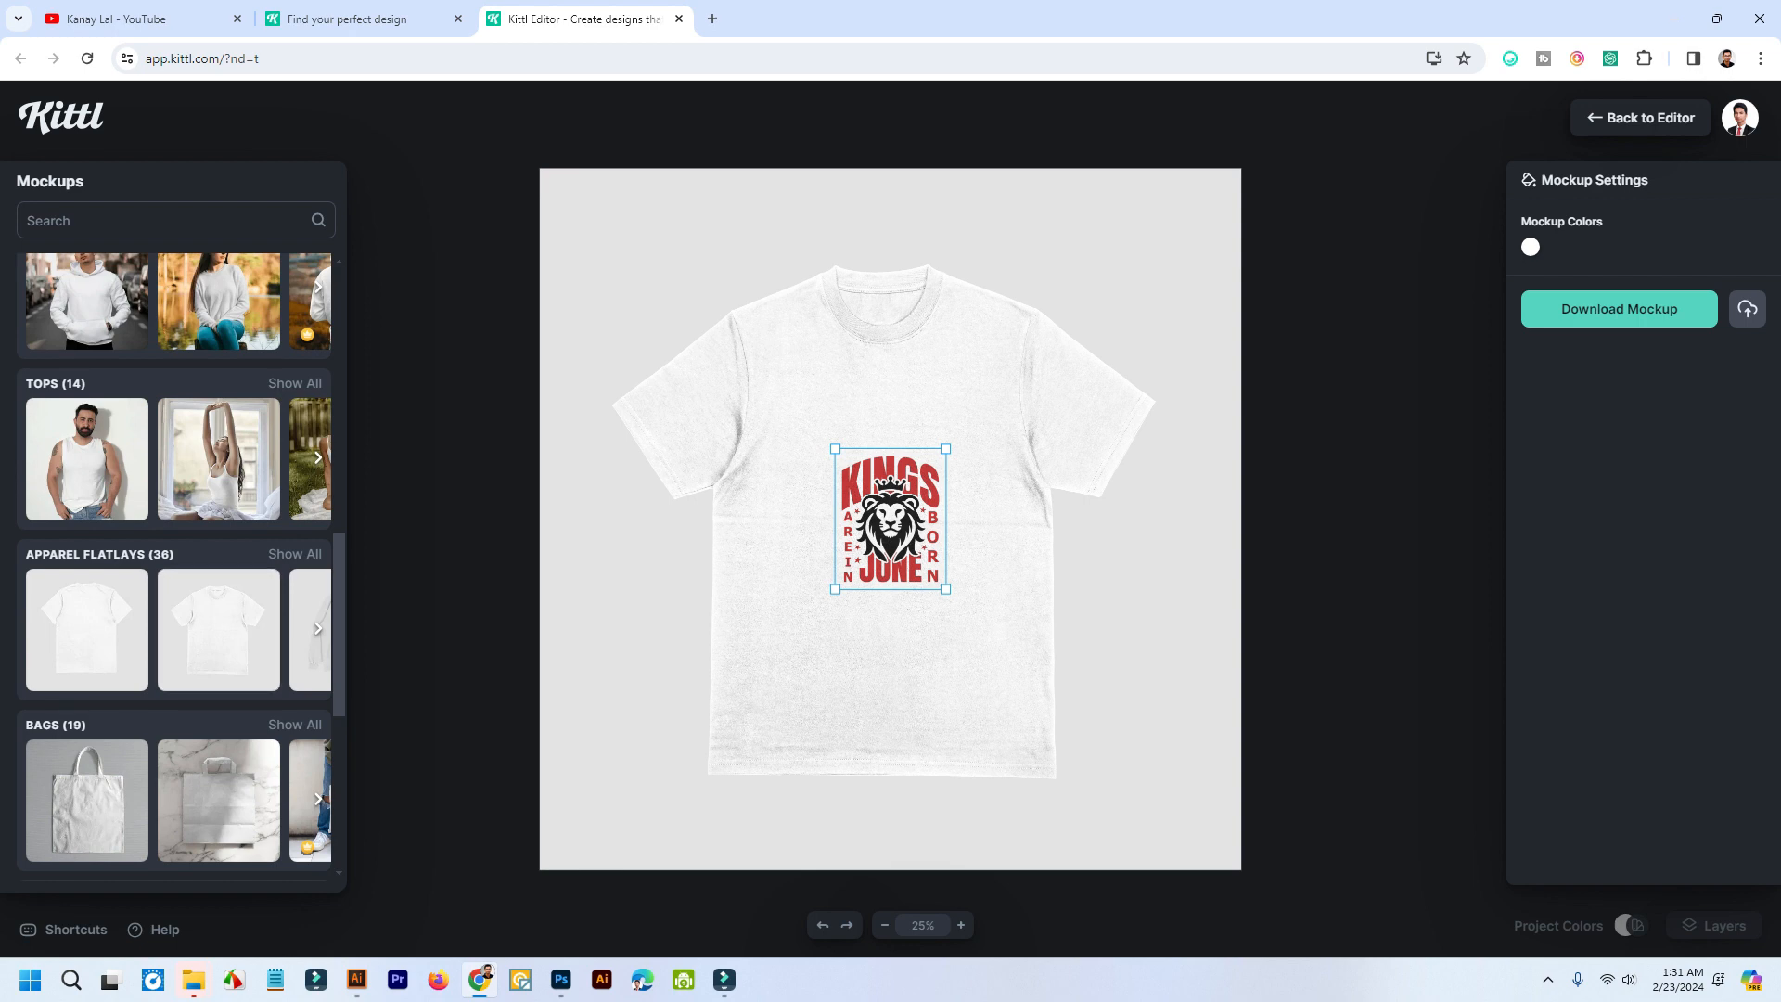
- Enlarge the design across the front of the flat-lay T-shirt, center it, and color the shirt yellow (fff41b)
left_click_drag(835, 588, 726, 721)
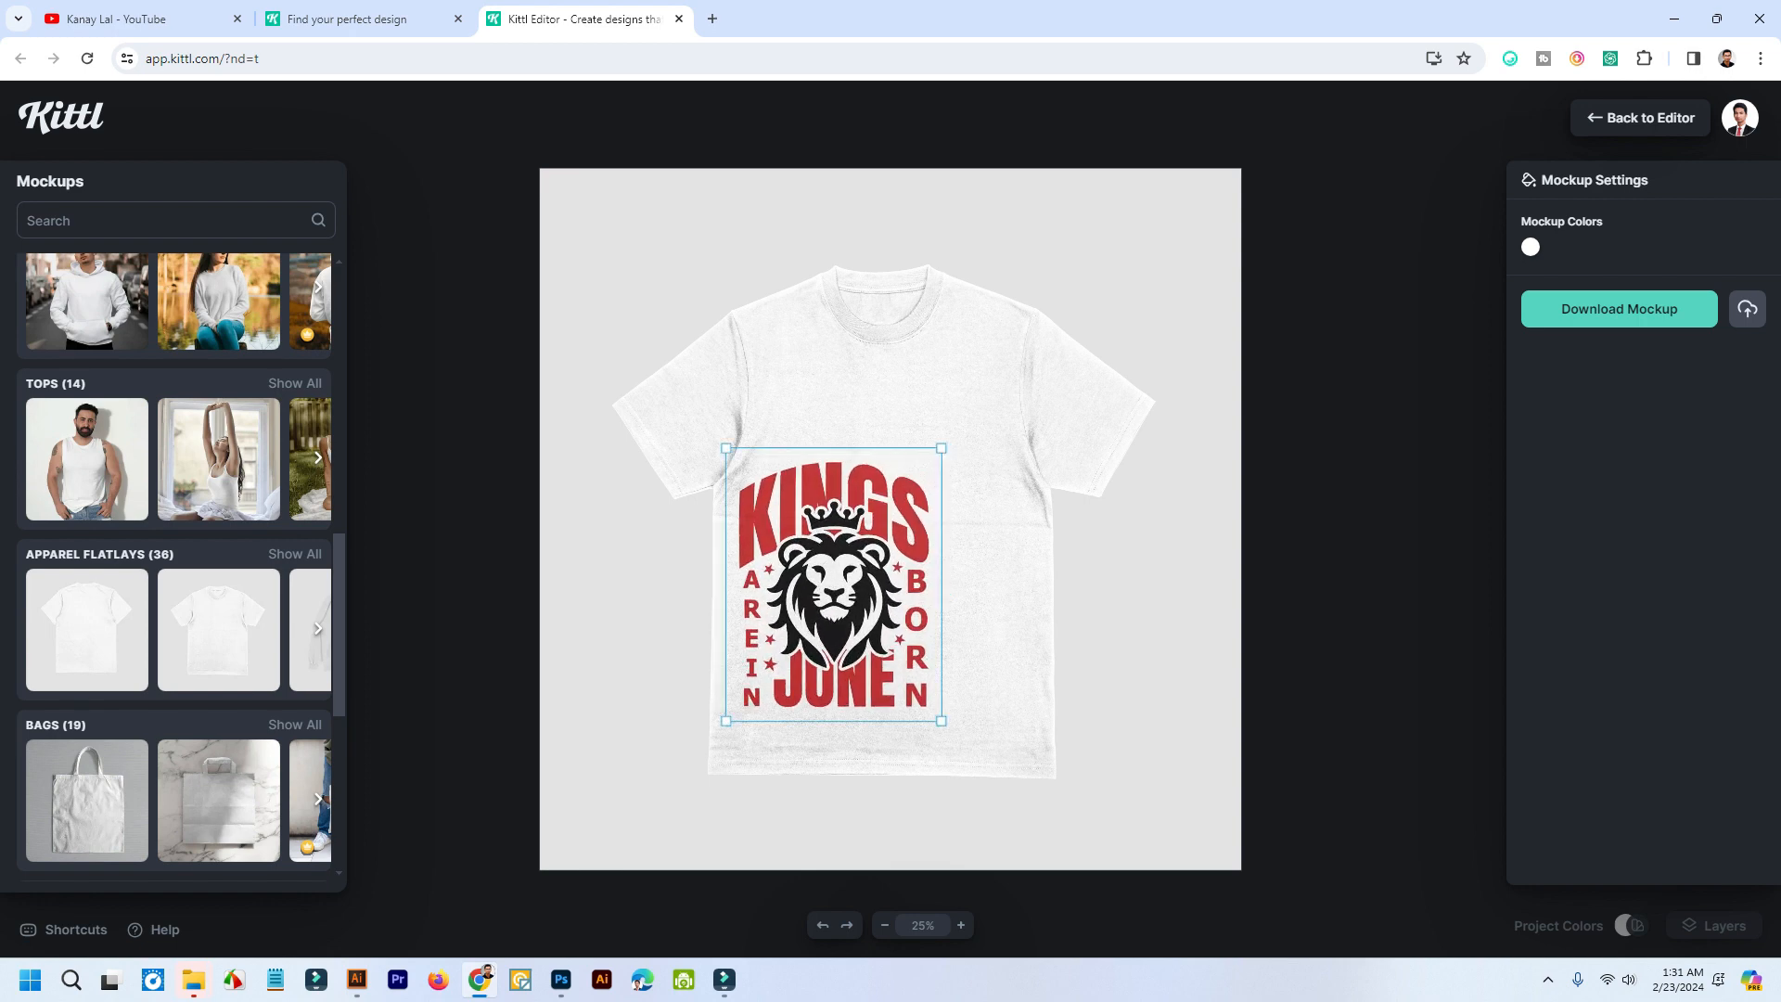
left_click_drag(942, 448, 975, 404)
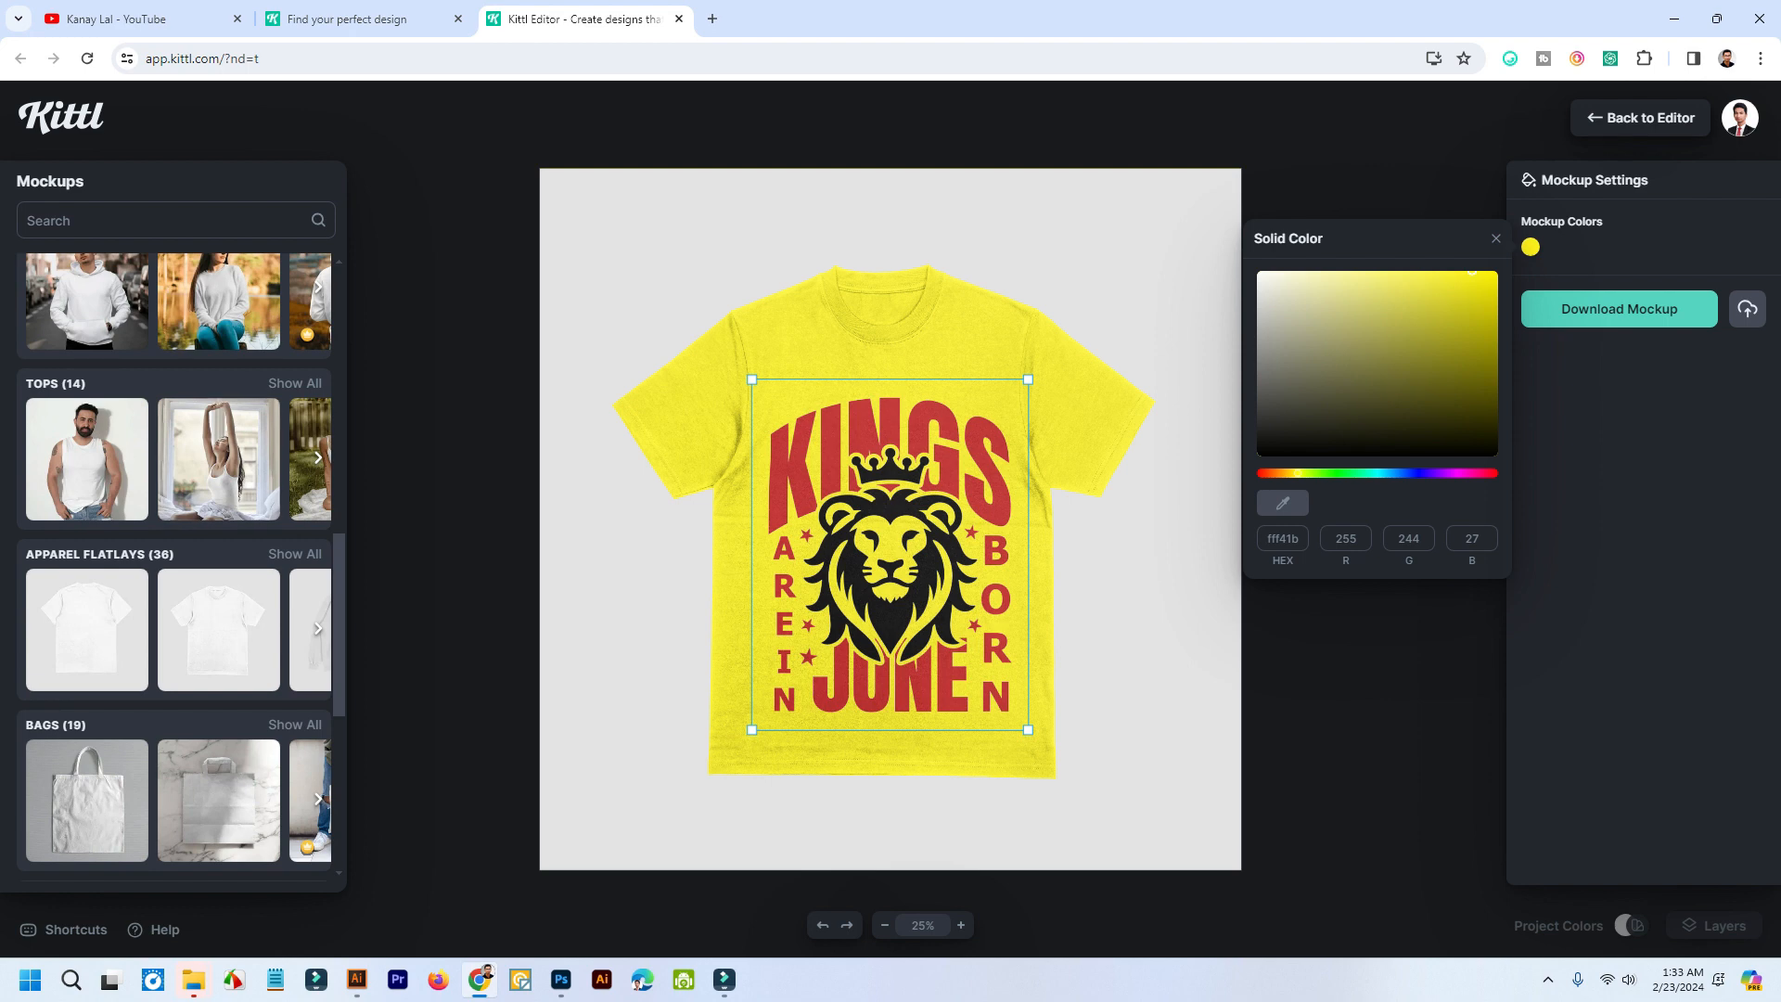
- Switch to the mockup of the man in the white hoodie and enlarge the design to span the chest above the pocket
scroll(219, 460, "up", 2)
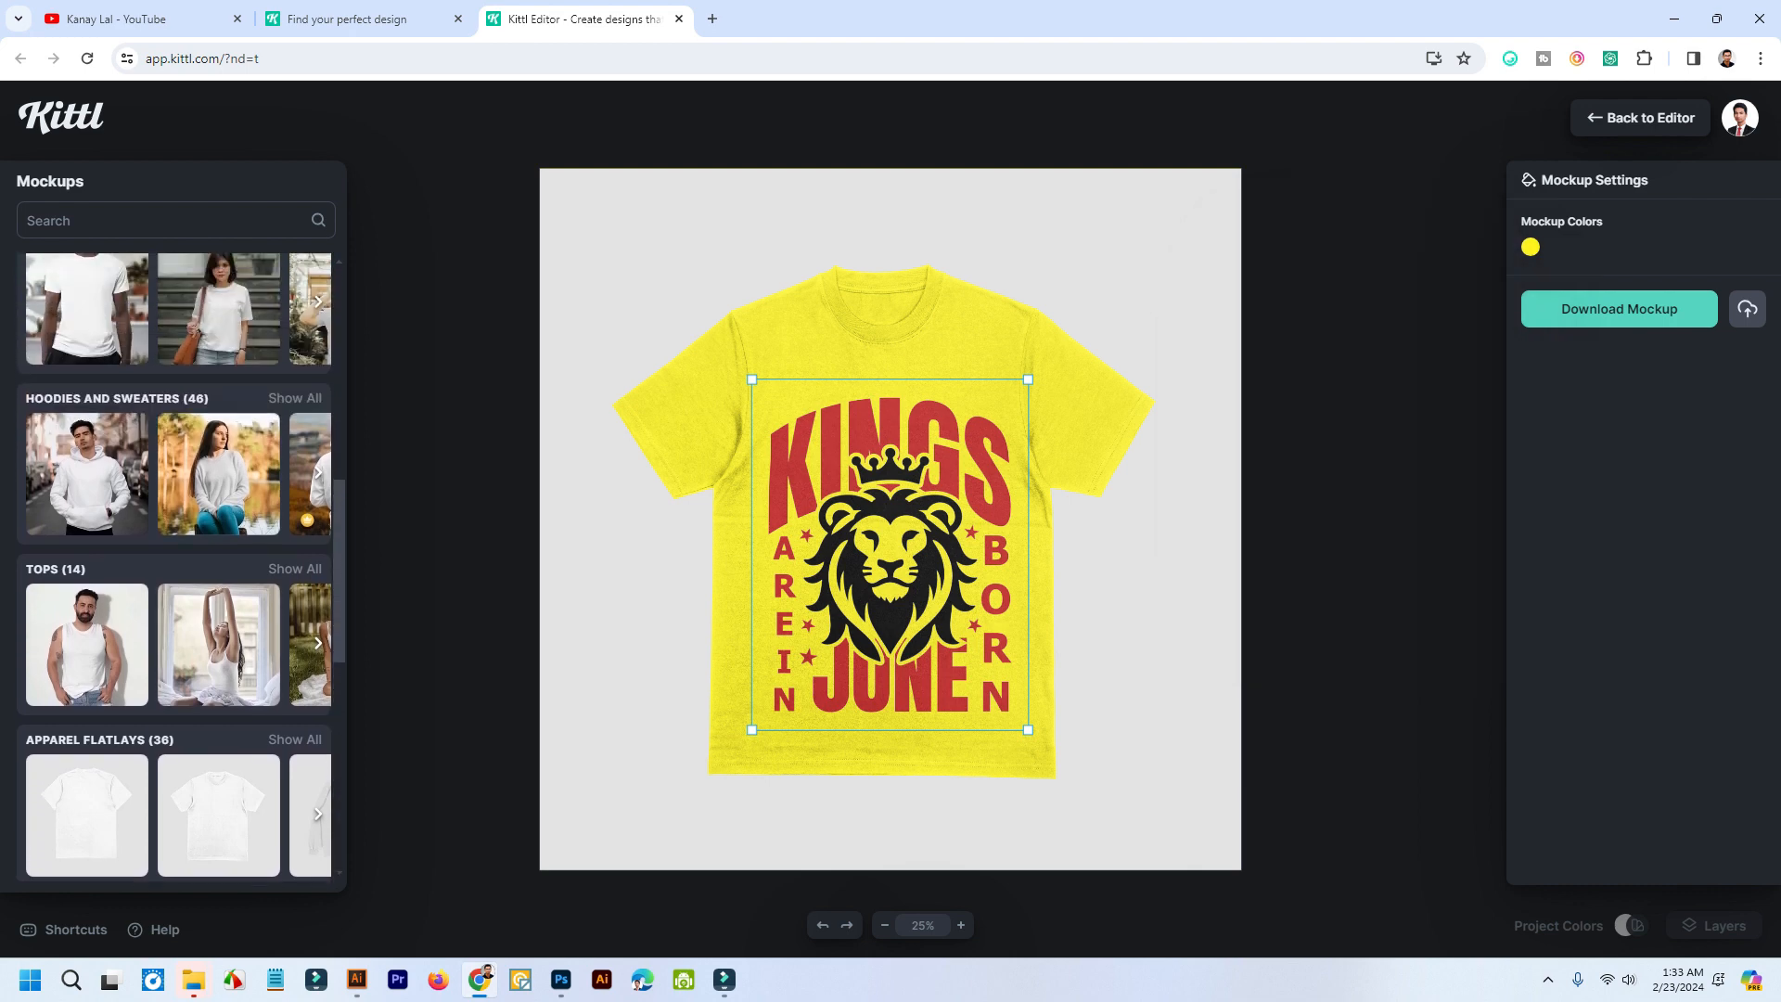
scroll(180, 568, "up", 1)
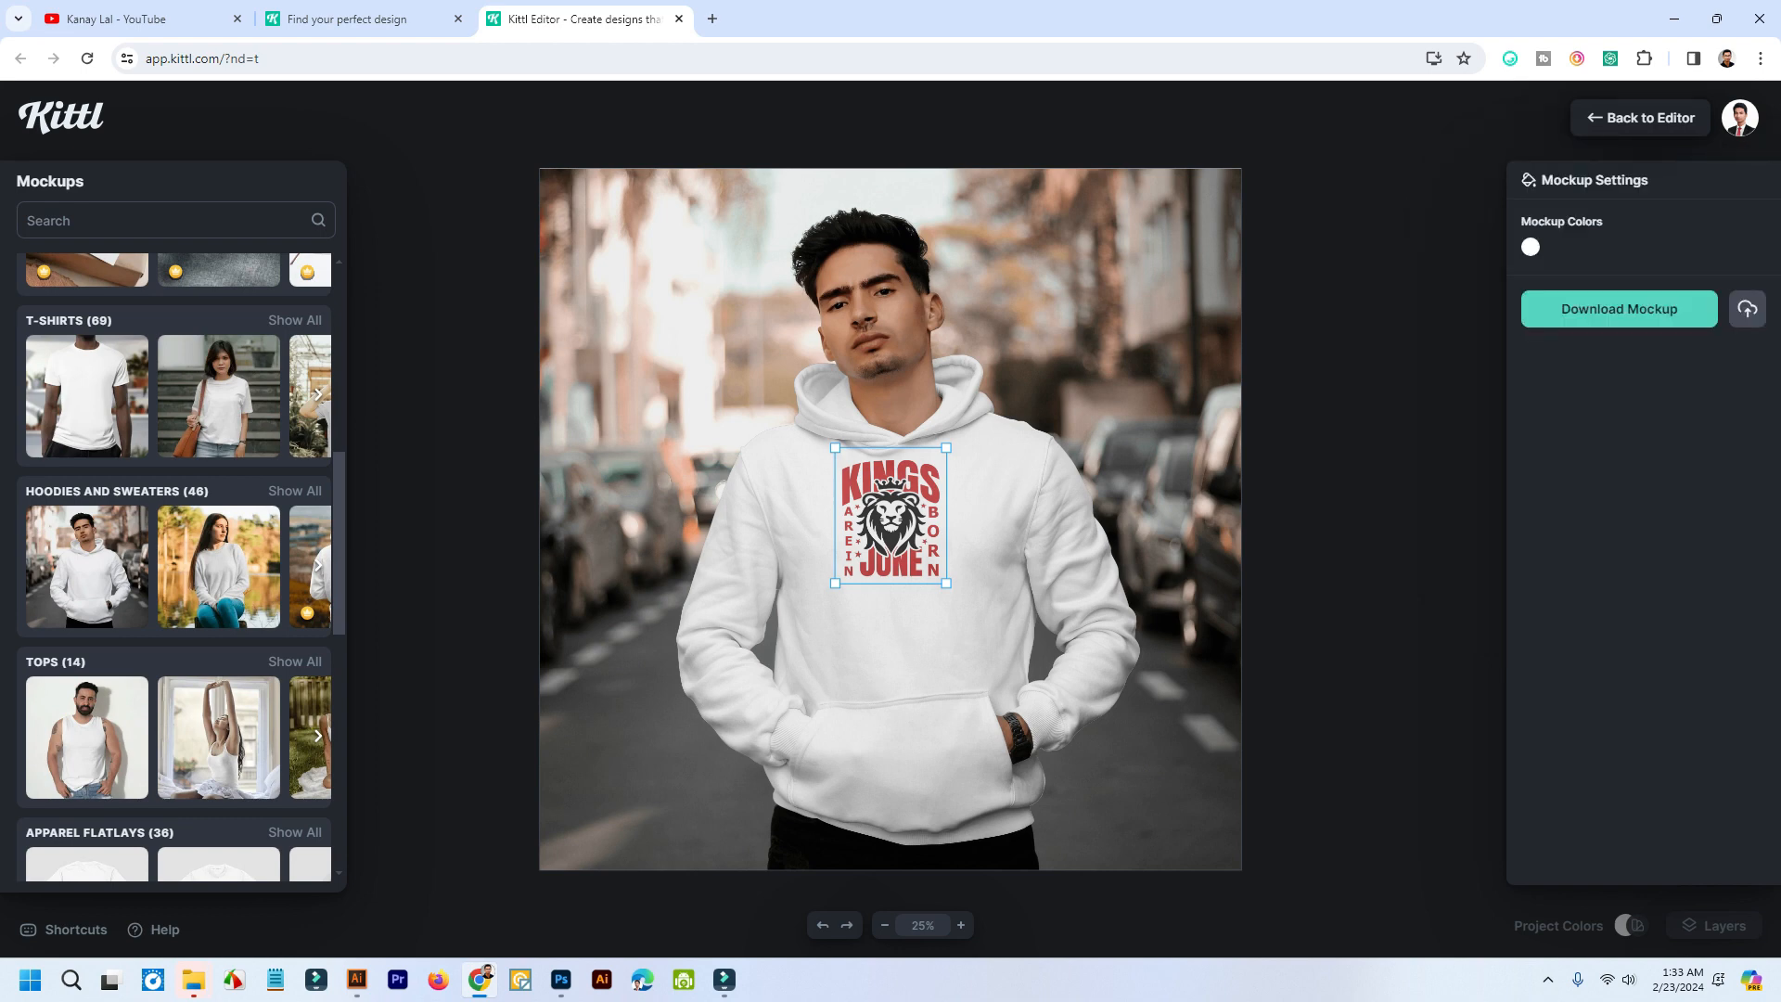
left_click_drag(945, 583, 902, 588)
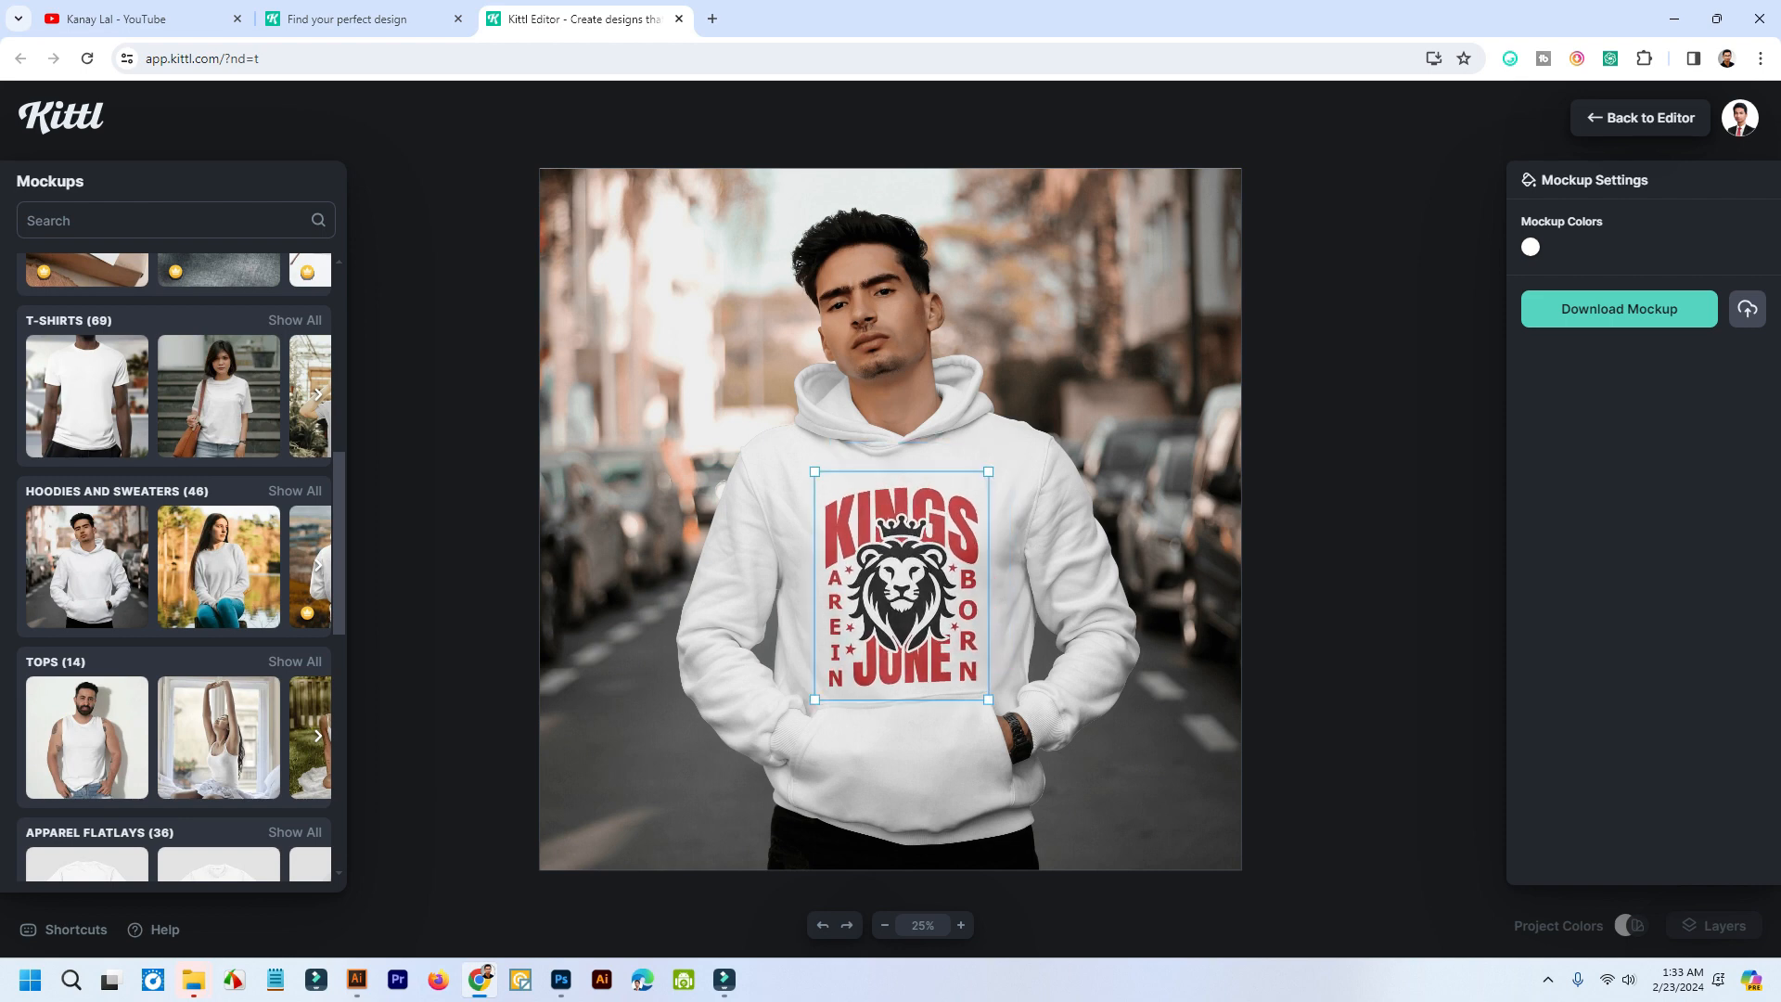
left_click_drag(987, 471, 999, 455)
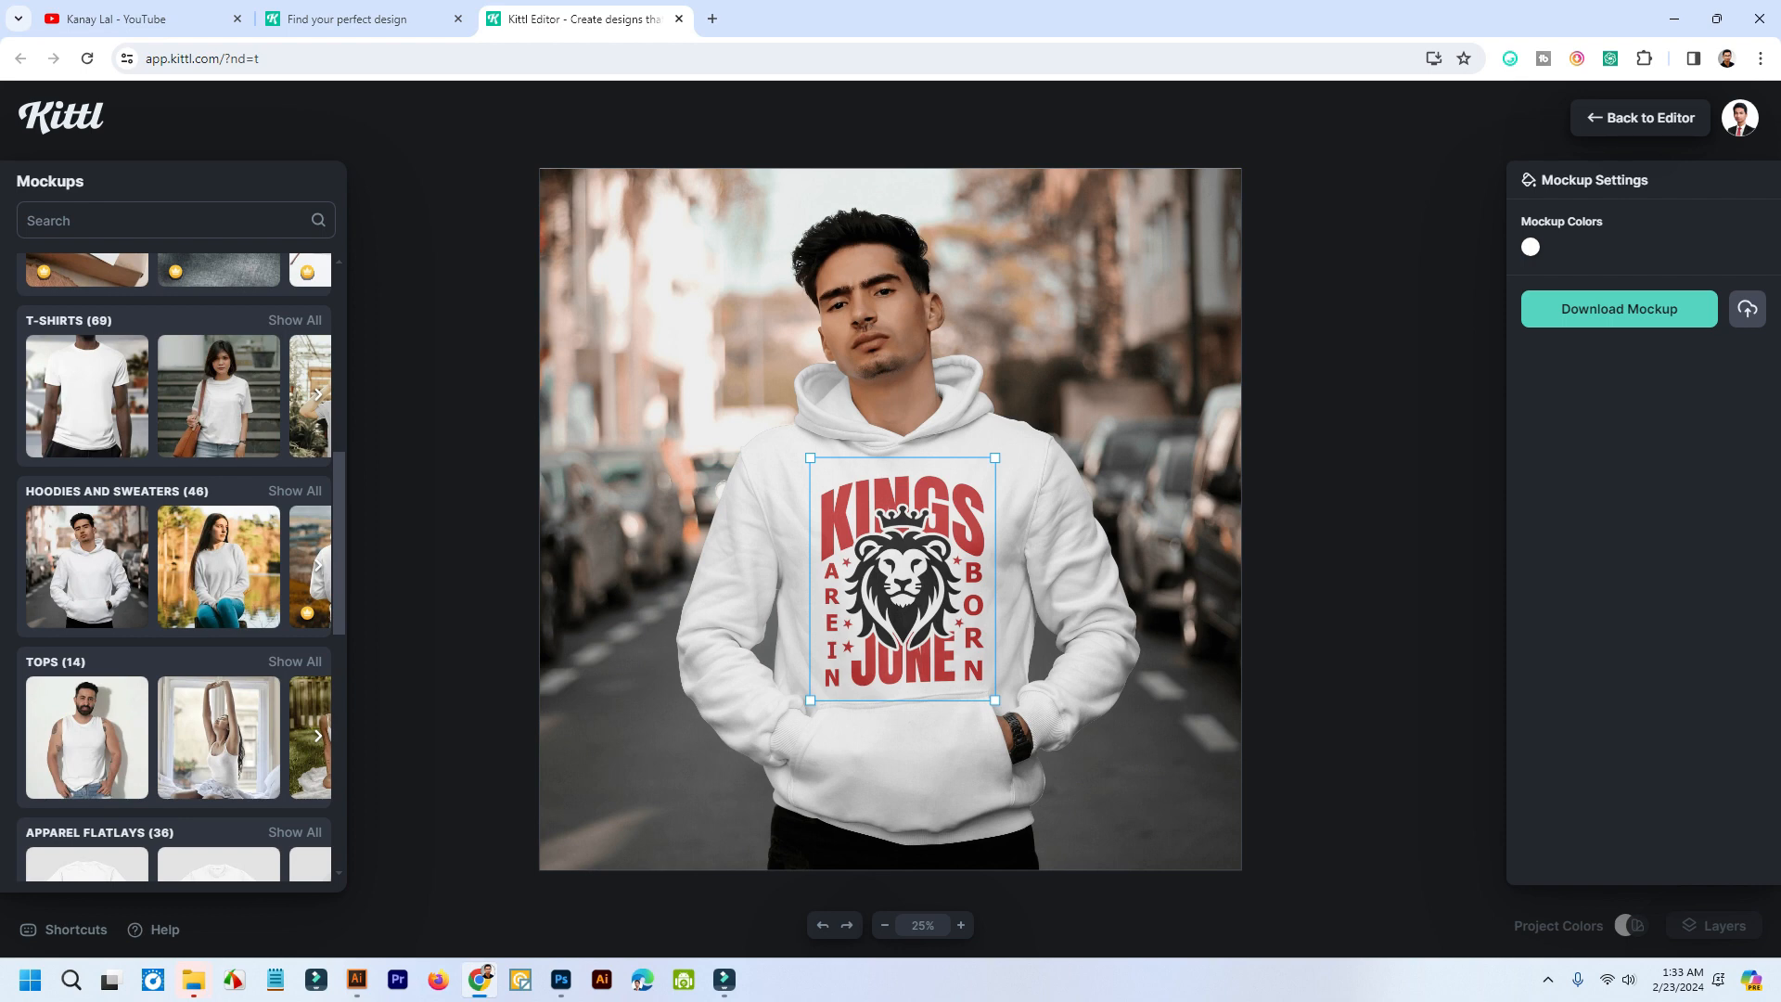
left_click(1150, 417)
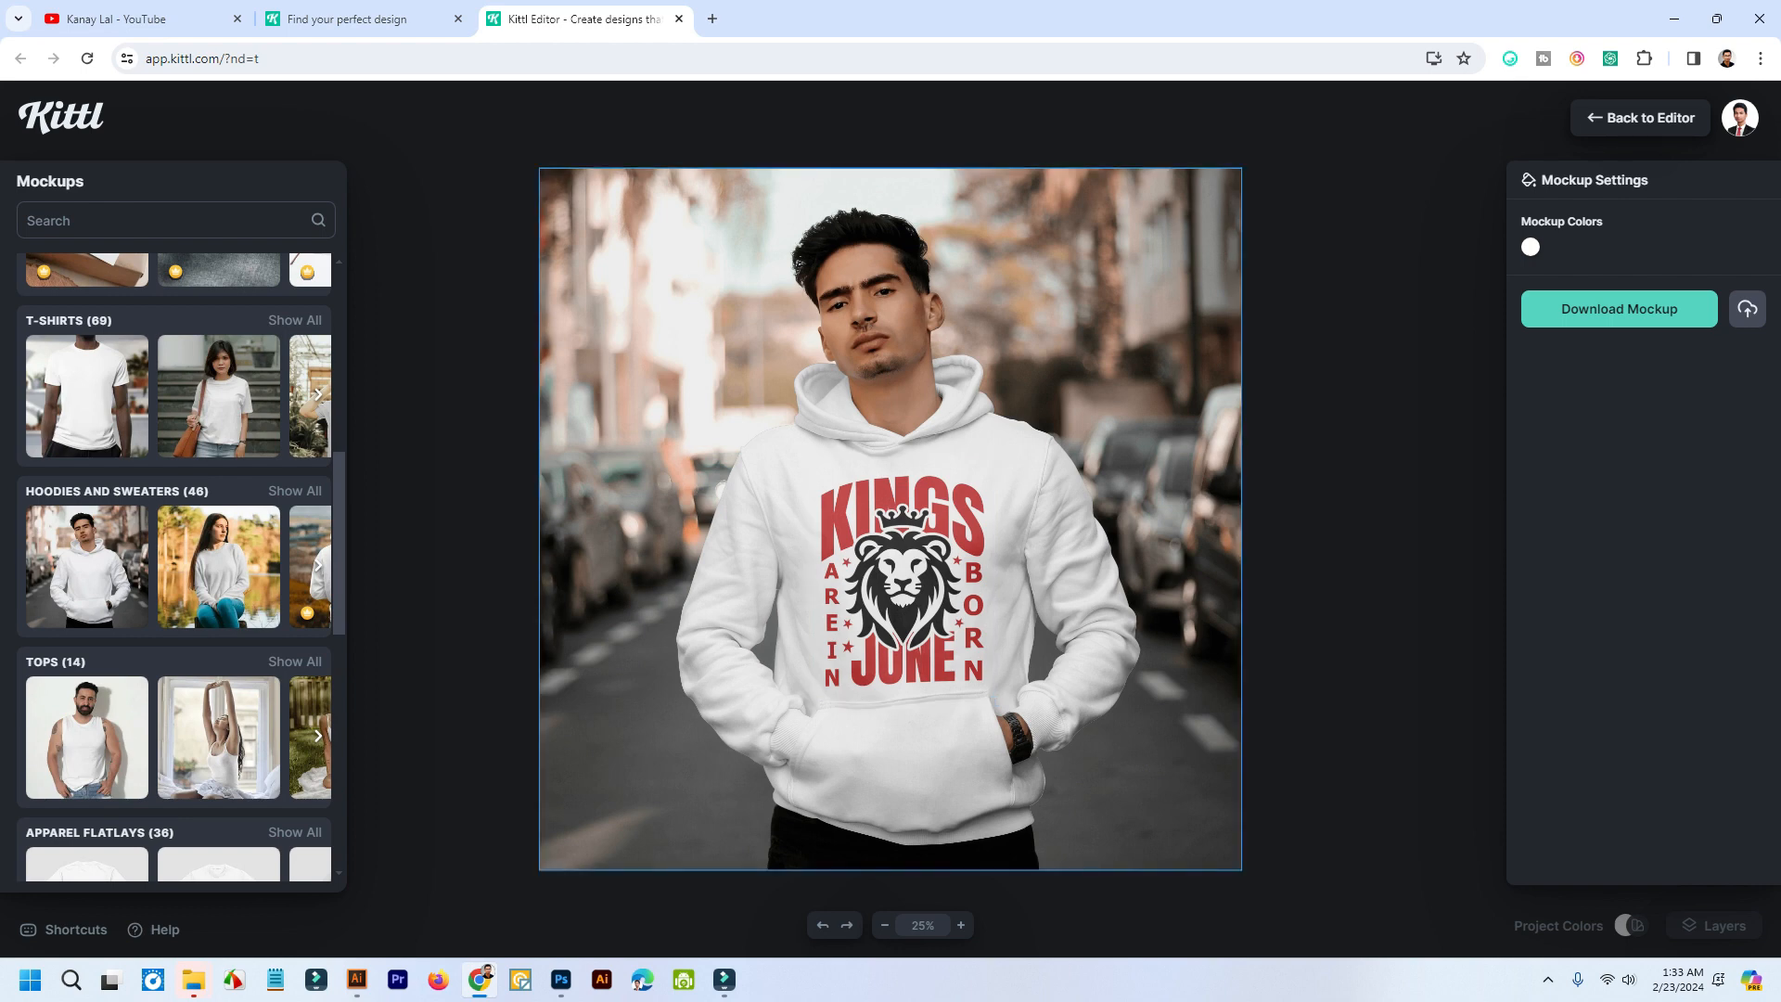
- Switch to the white tote bag mockup and enlarge the design to cover most of the bag's front
scroll(176, 565, "up", 1)
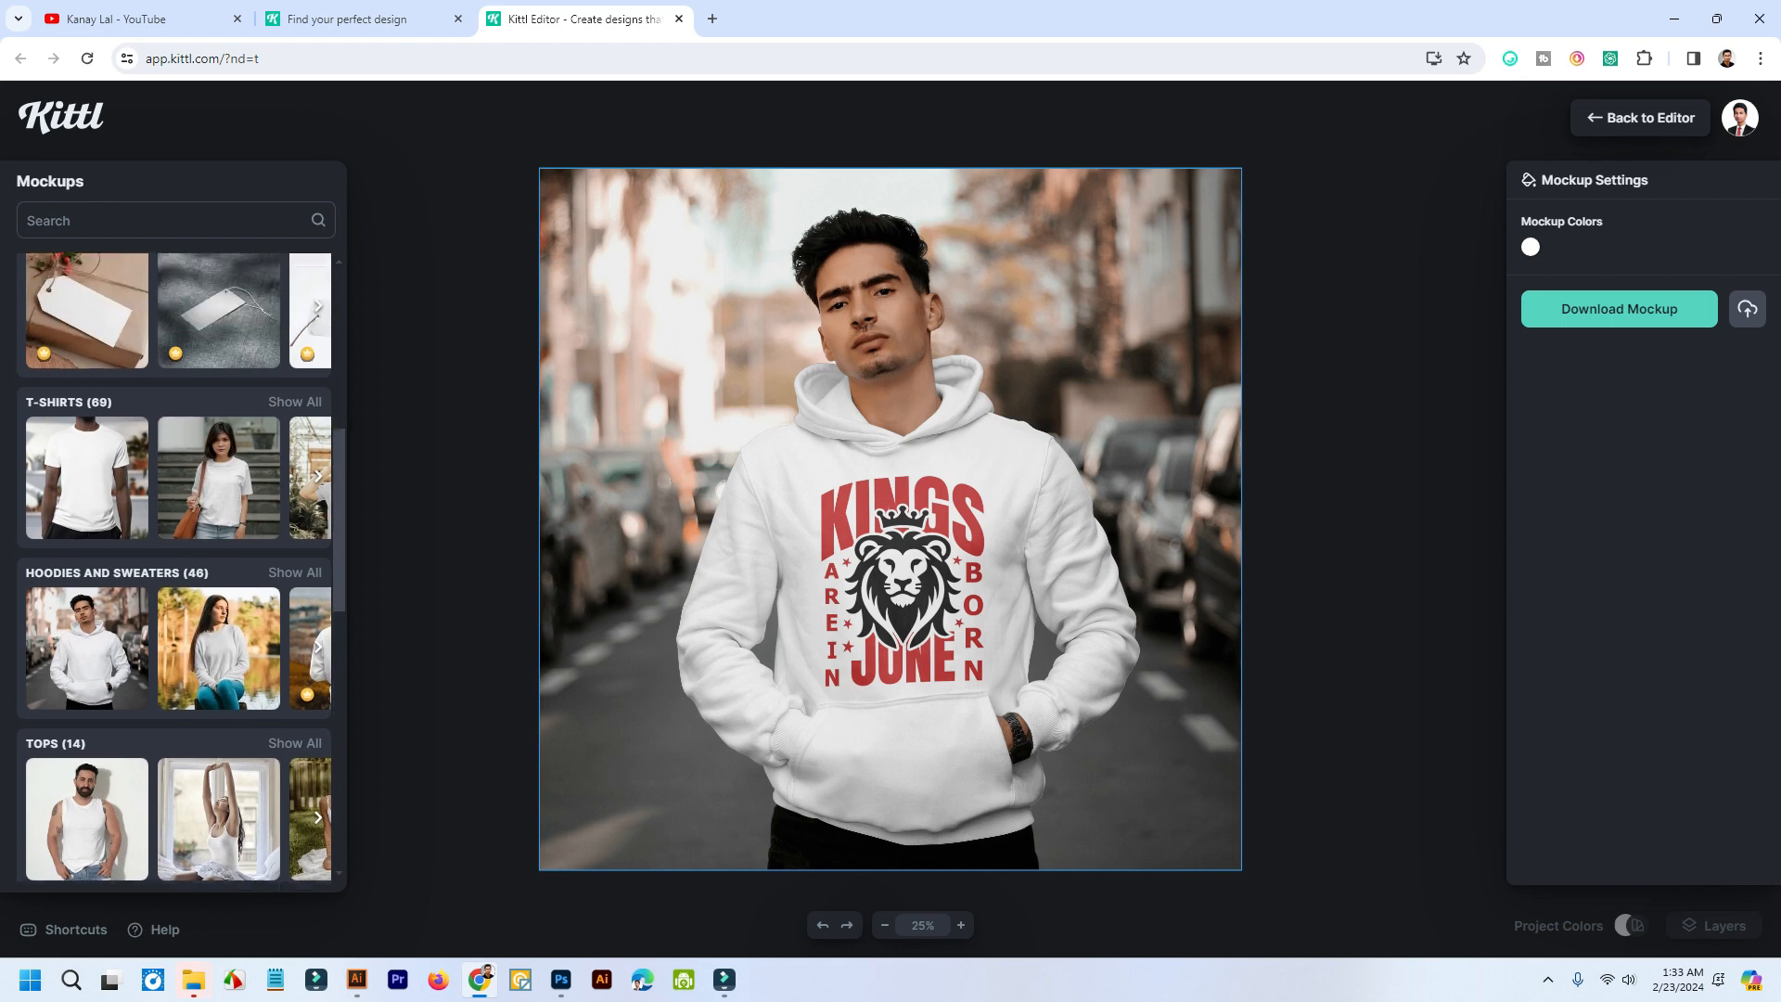
scroll(176, 566, "down", 7)
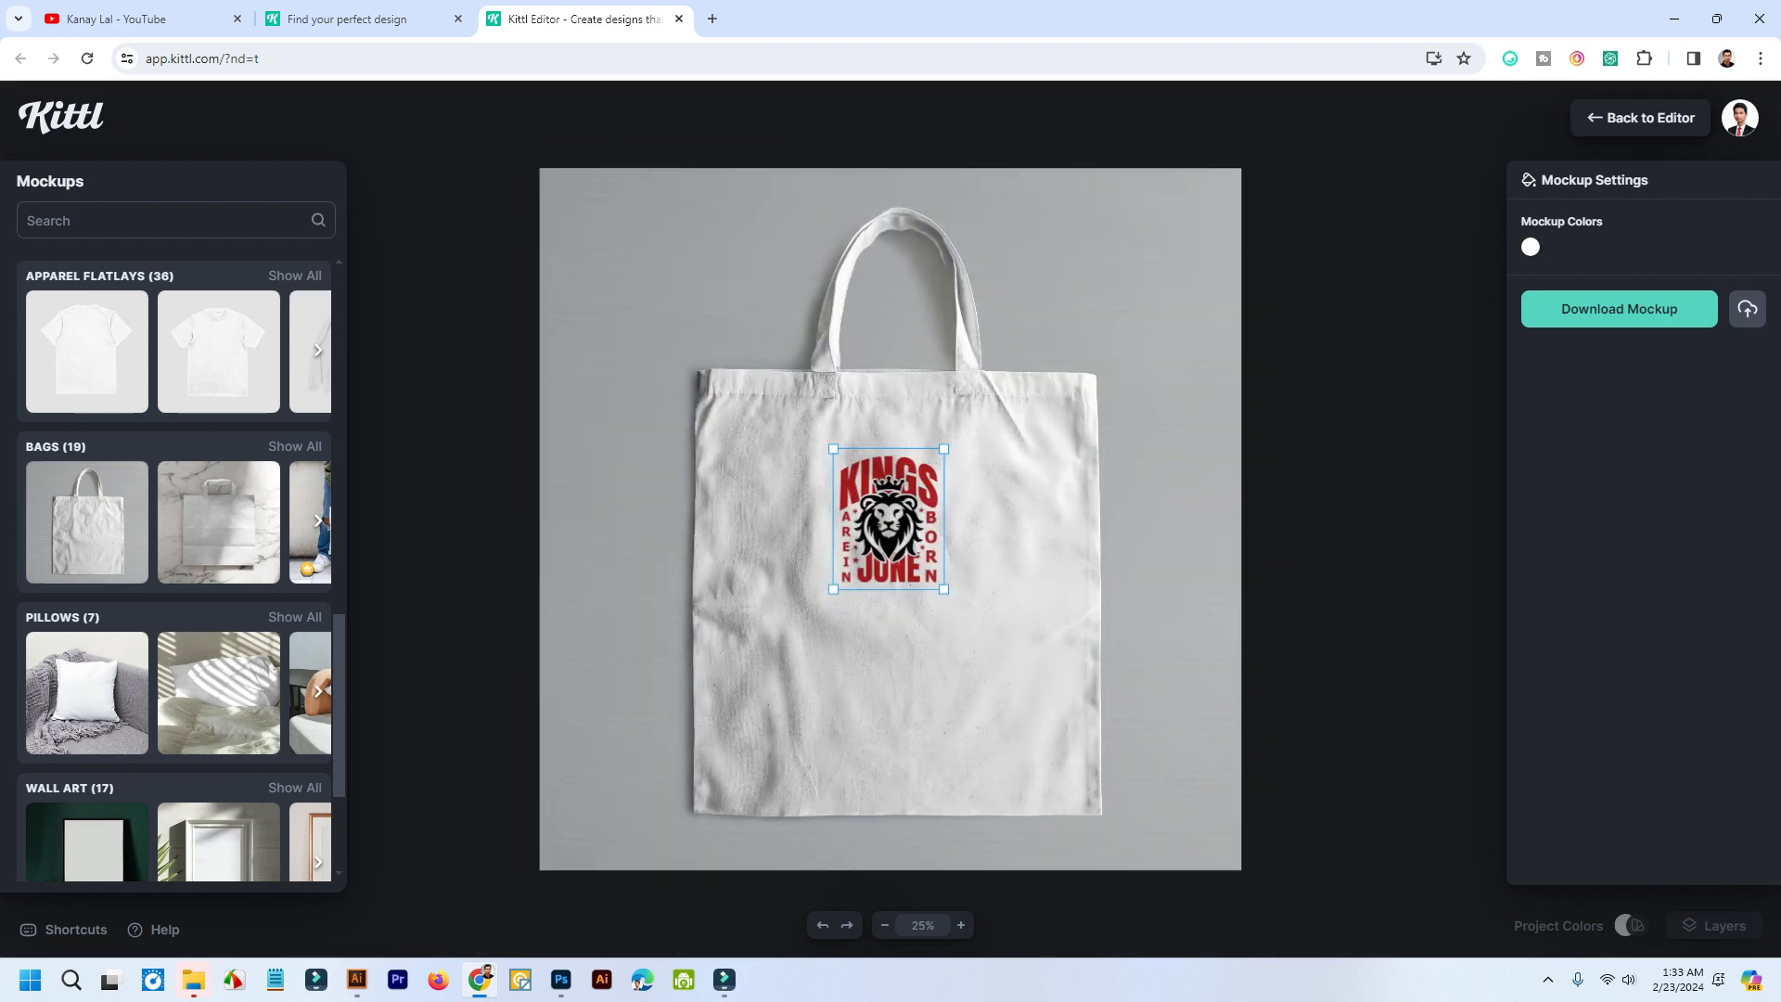
left_click_drag(944, 589, 1095, 781)
left_click_drag(965, 616, 867, 584)
left_click_drag(999, 752, 1044, 809)
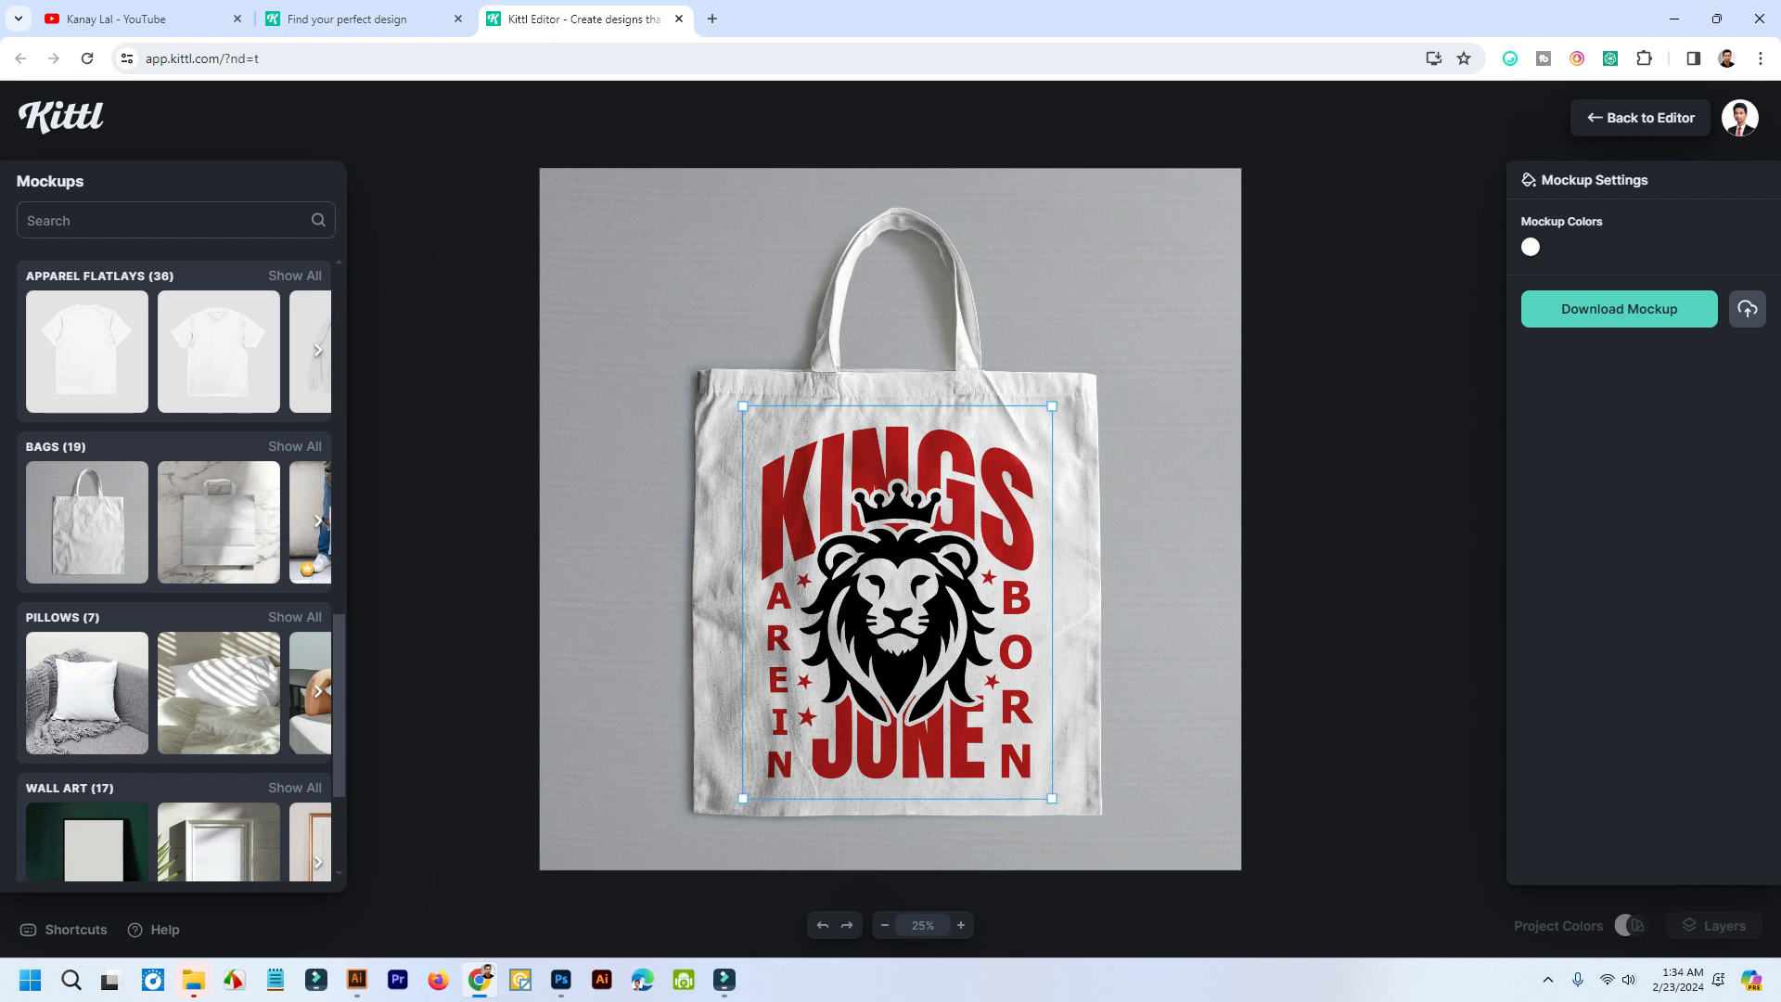
- Switch to the brown beer bottle mockup and enlarge and reposition the design to fill the label's height
scroll(177, 565, "down", 3)
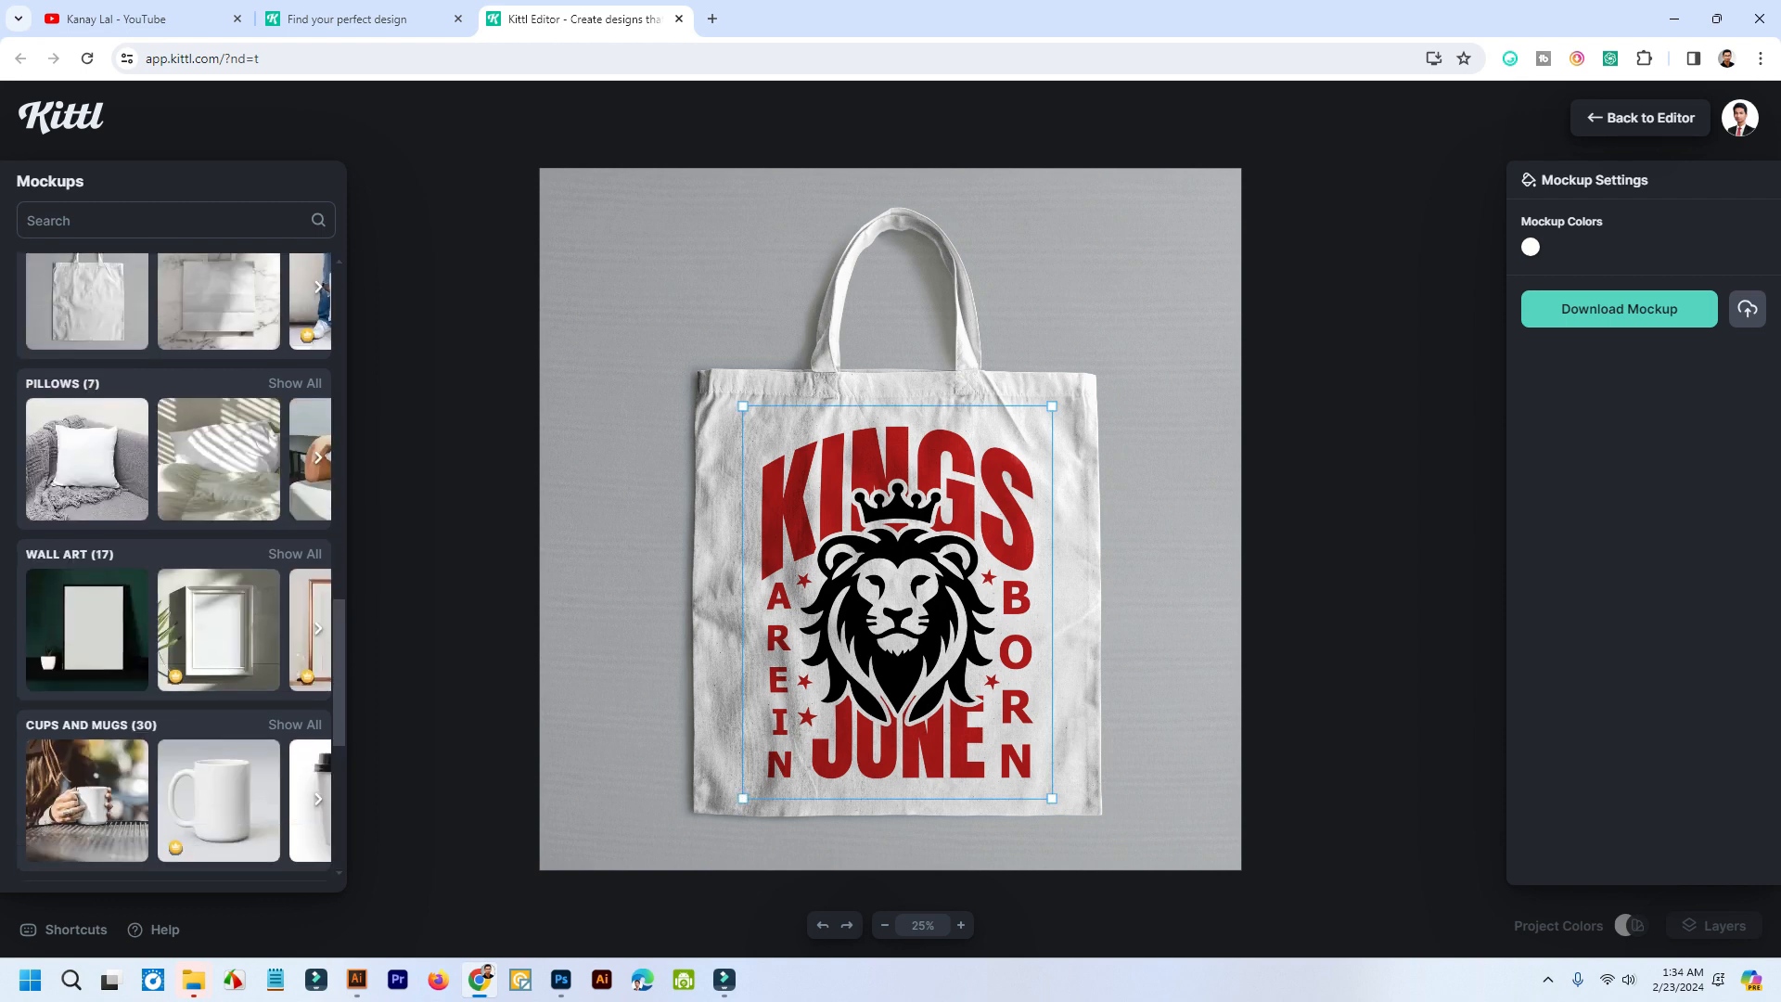
scroll(176, 565, "down", 1)
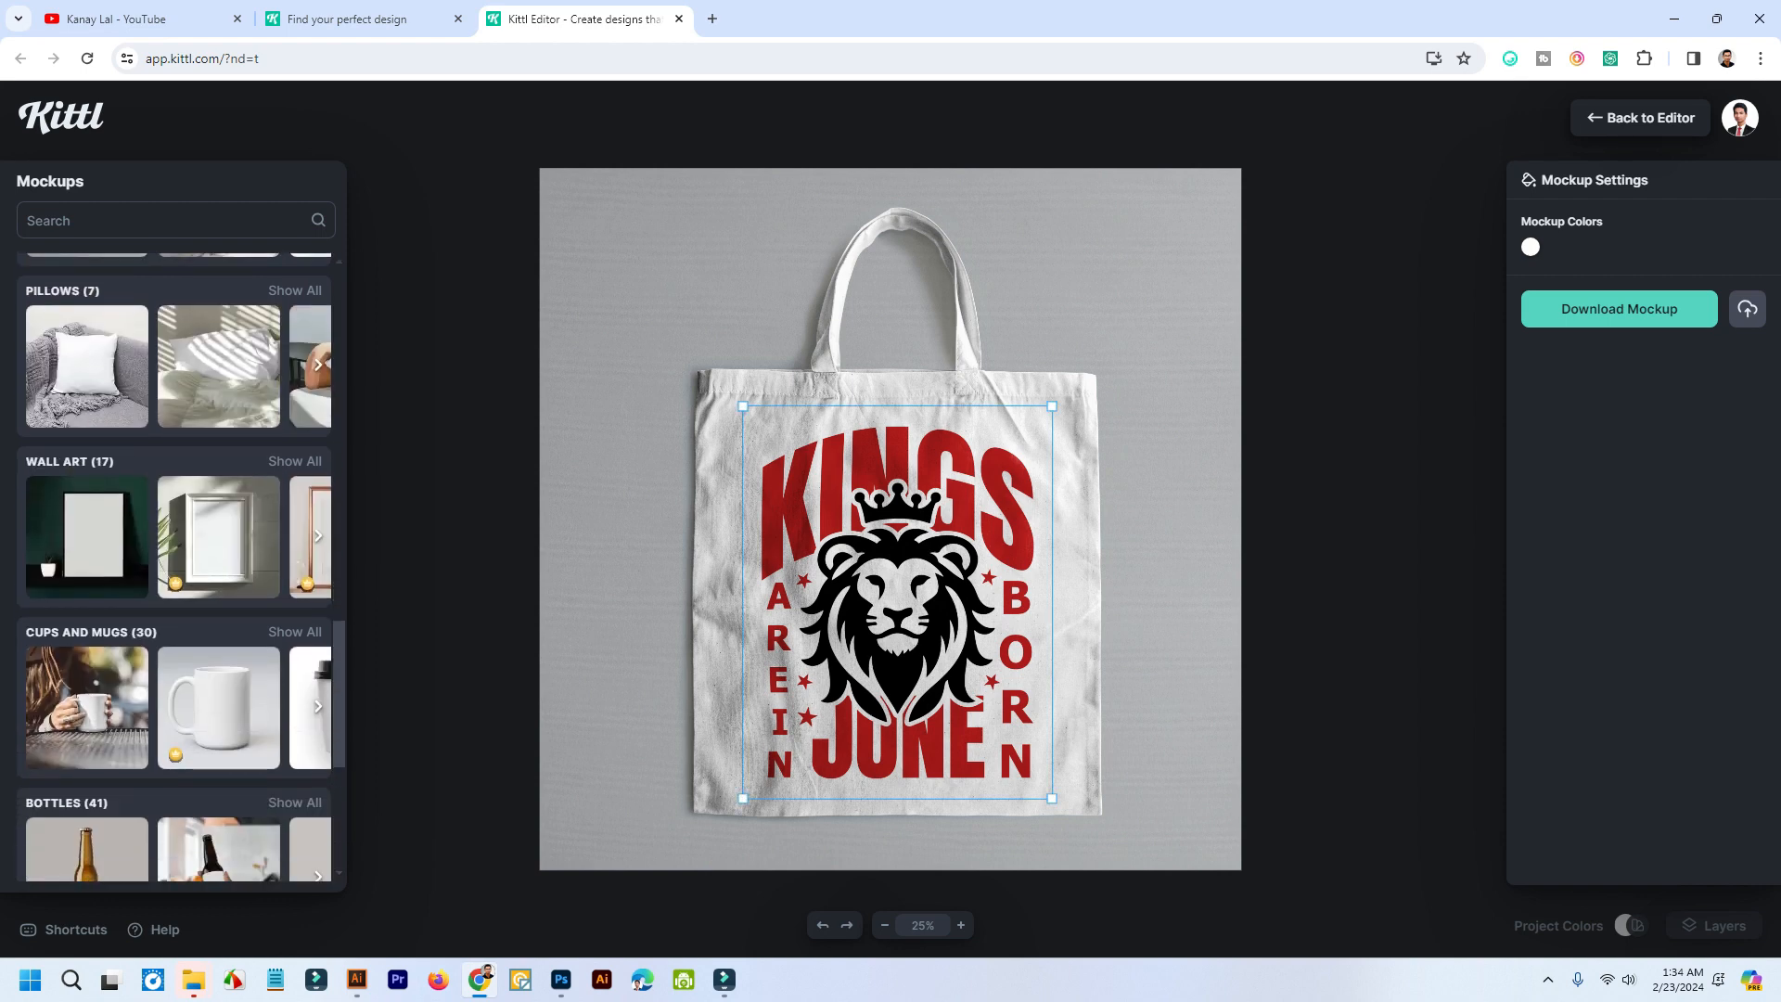
scroll(174, 536, "right", 2)
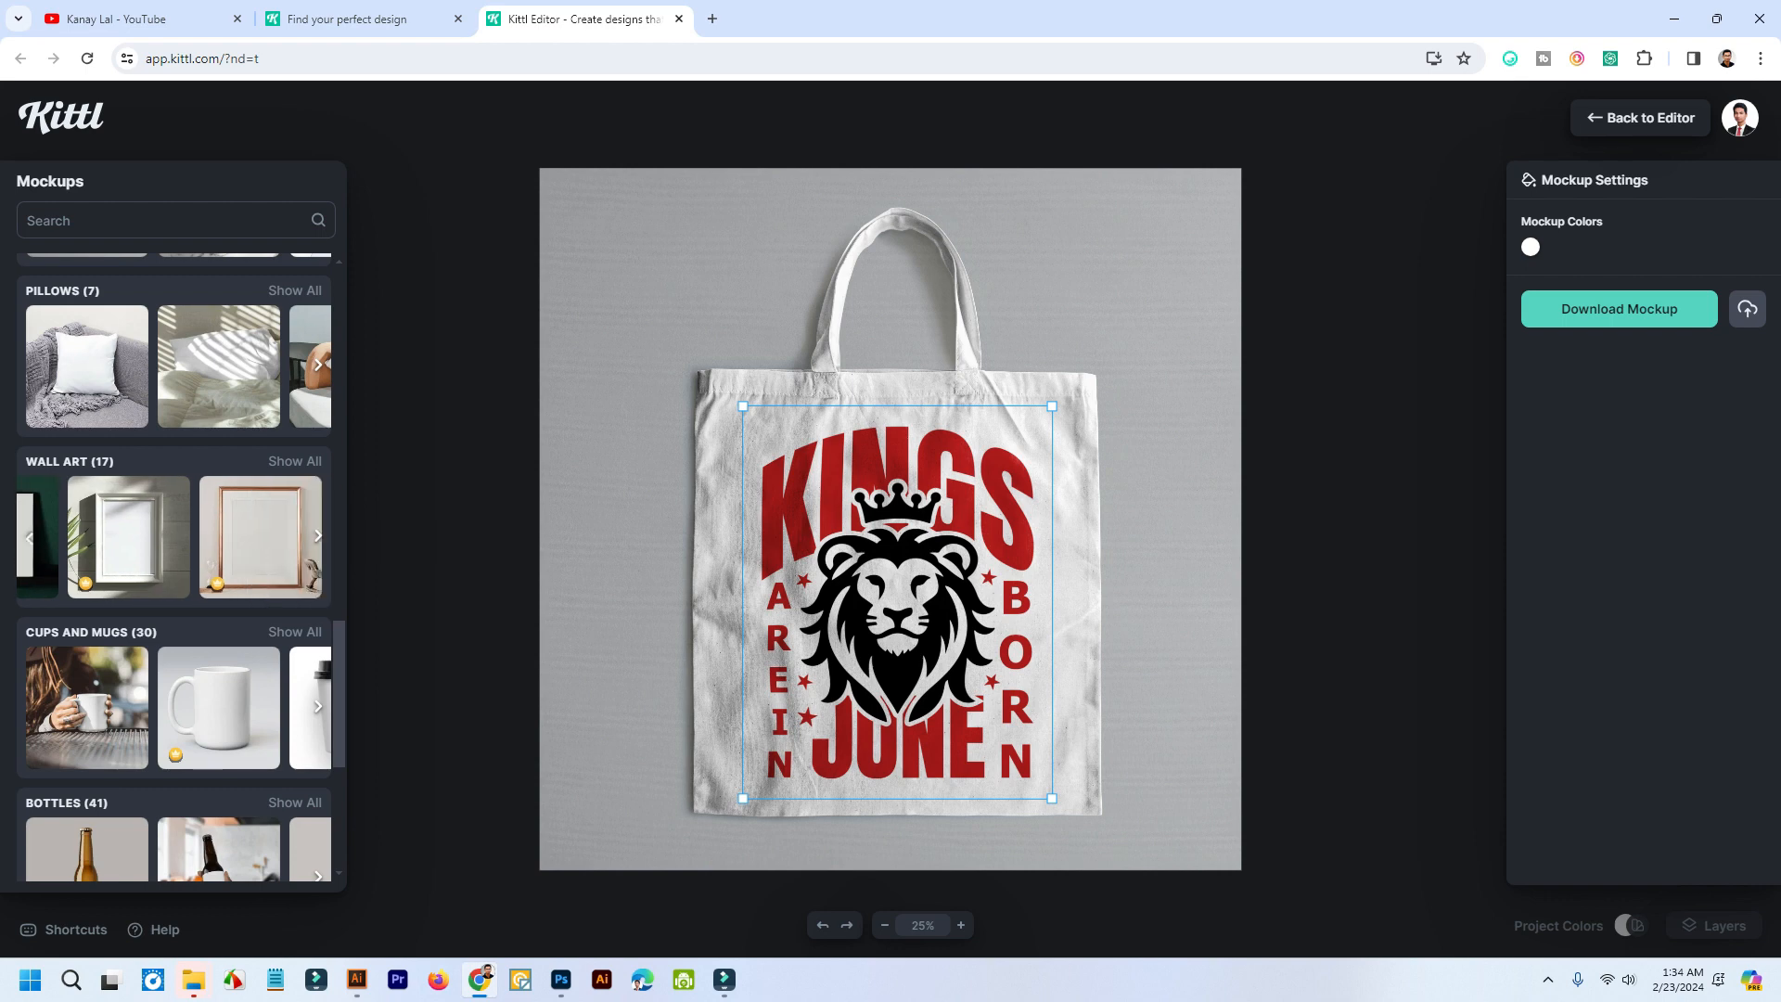
scroll(176, 566, "down", 3)
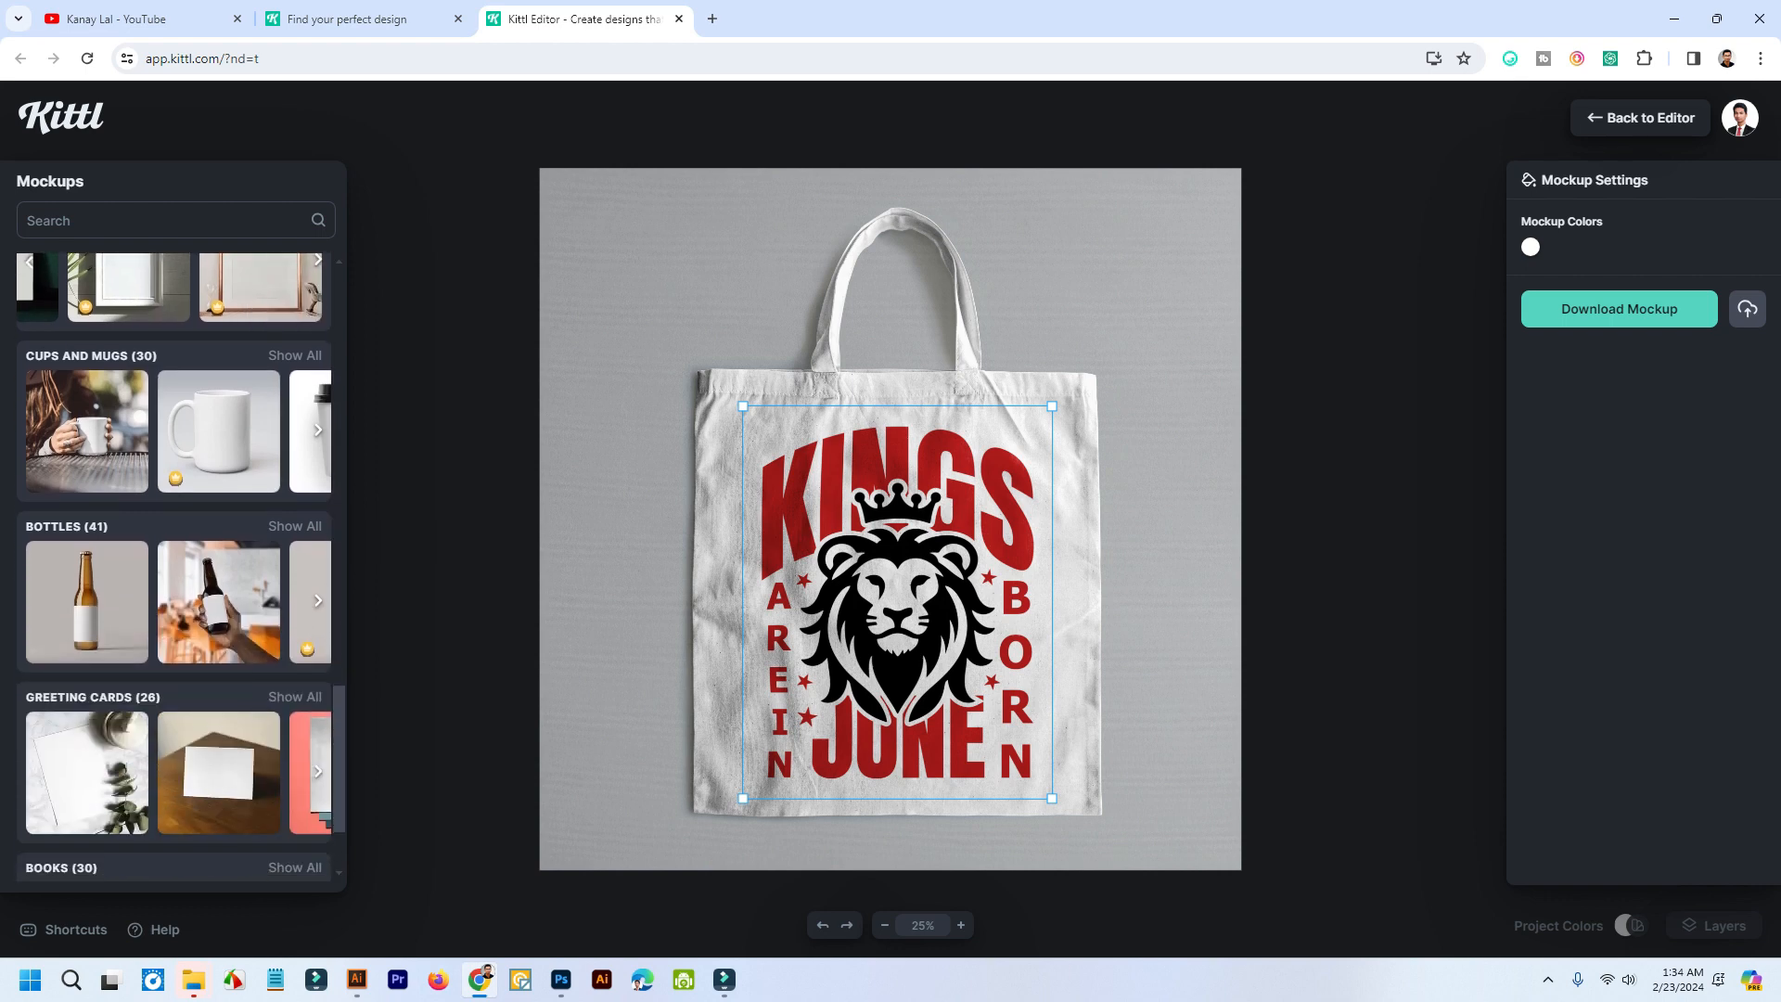
scroll(176, 566, "down", 2)
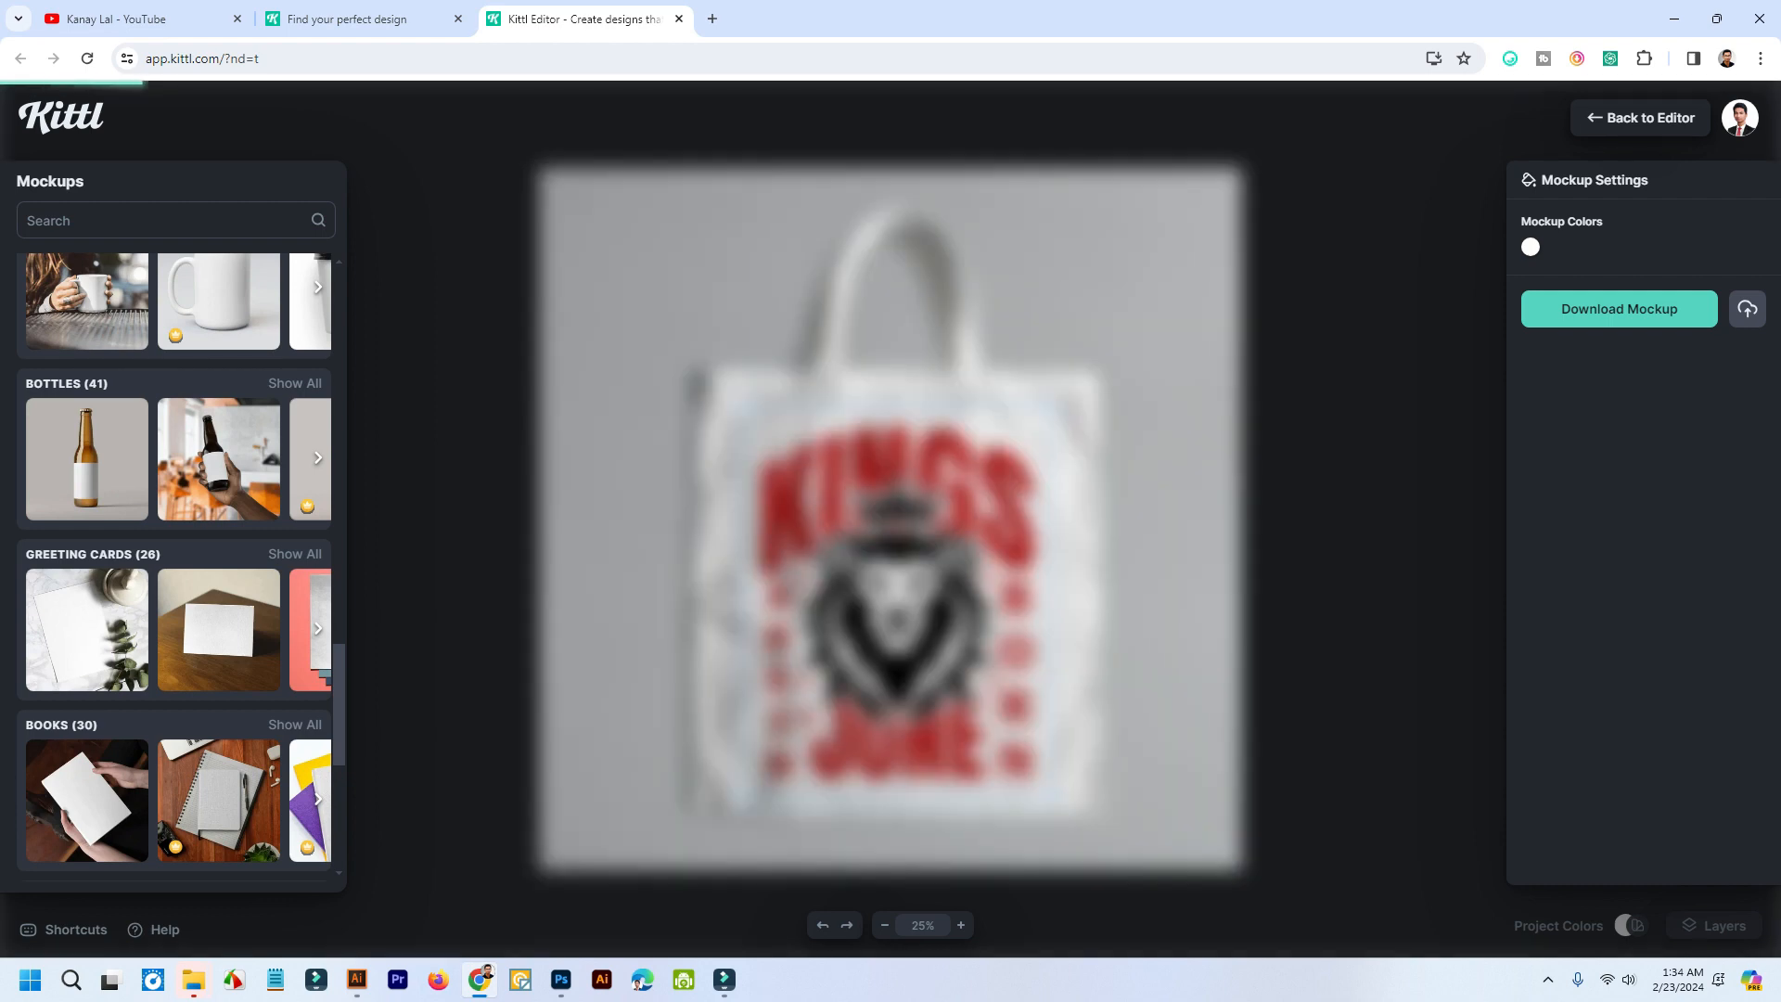
scroll(176, 565, "down", 4)
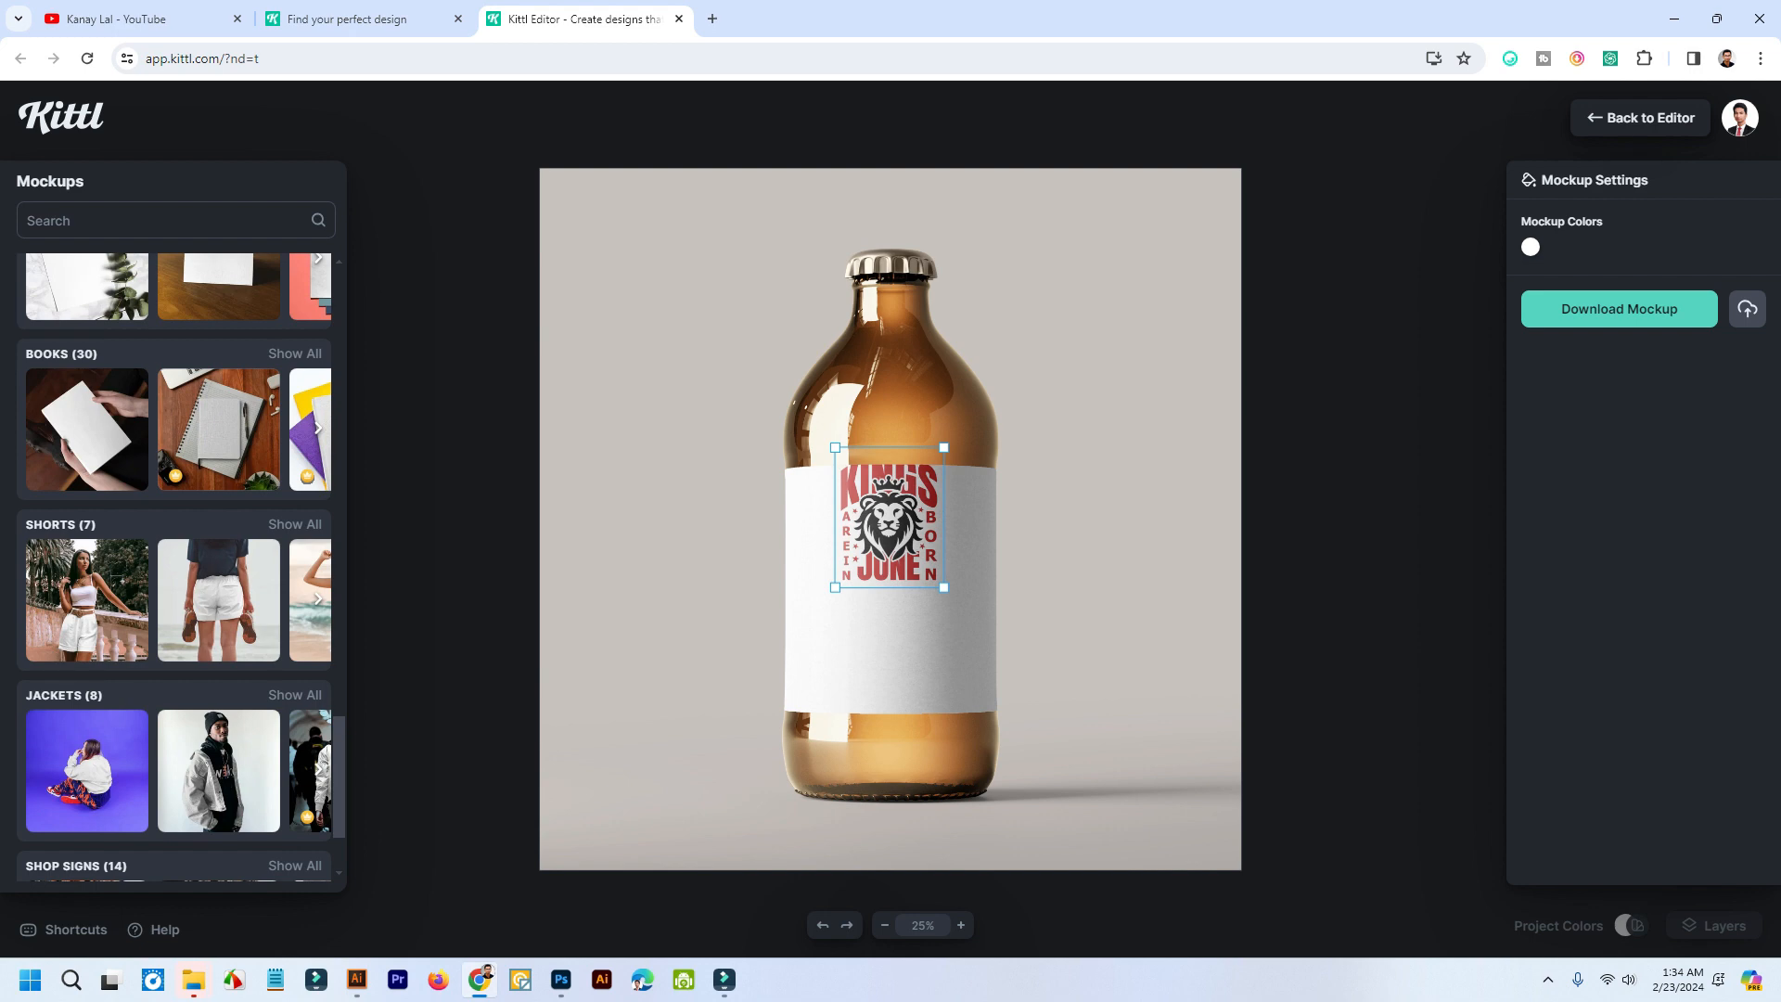
left_click_drag(916, 609, 917, 617)
left_click_drag(943, 512, 1012, 415)
left_click_drag(927, 556, 904, 609)
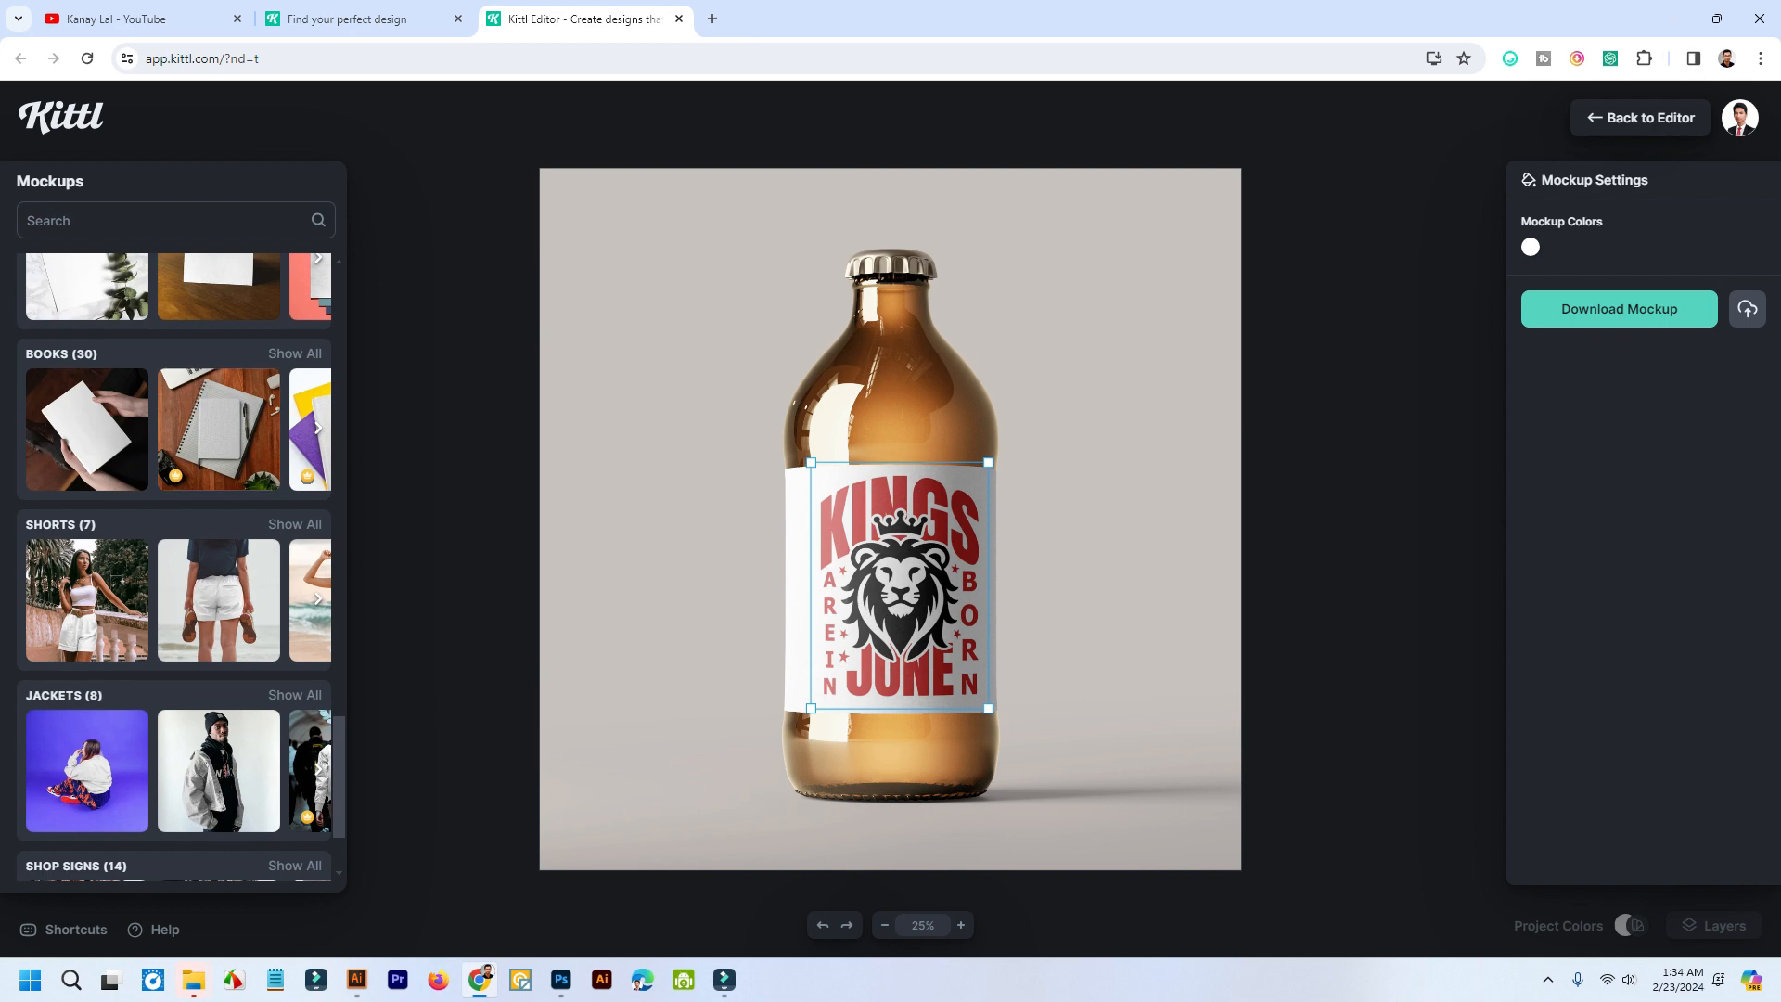
- Show all T-shirt mockups and apply the one of the red-haired woman in a white T-shirt
scroll(173, 566, "up", 1)
scroll(174, 567, "up", 10)
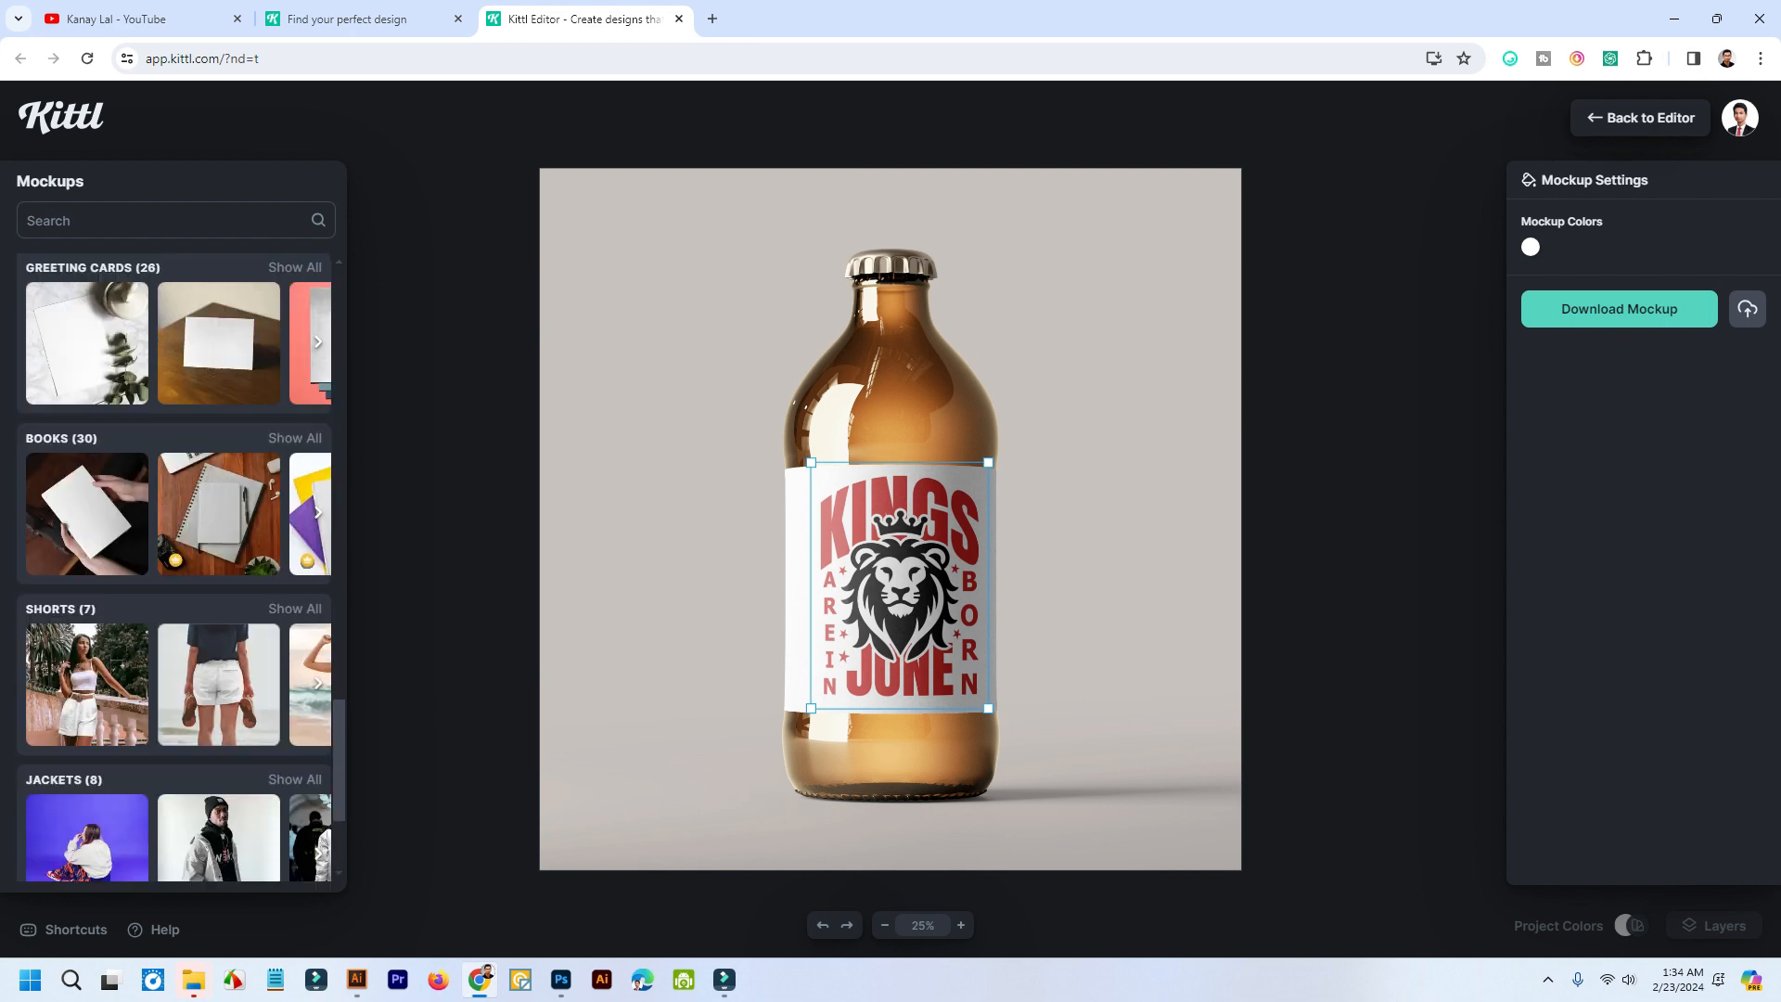
scroll(173, 567, "up", 3)
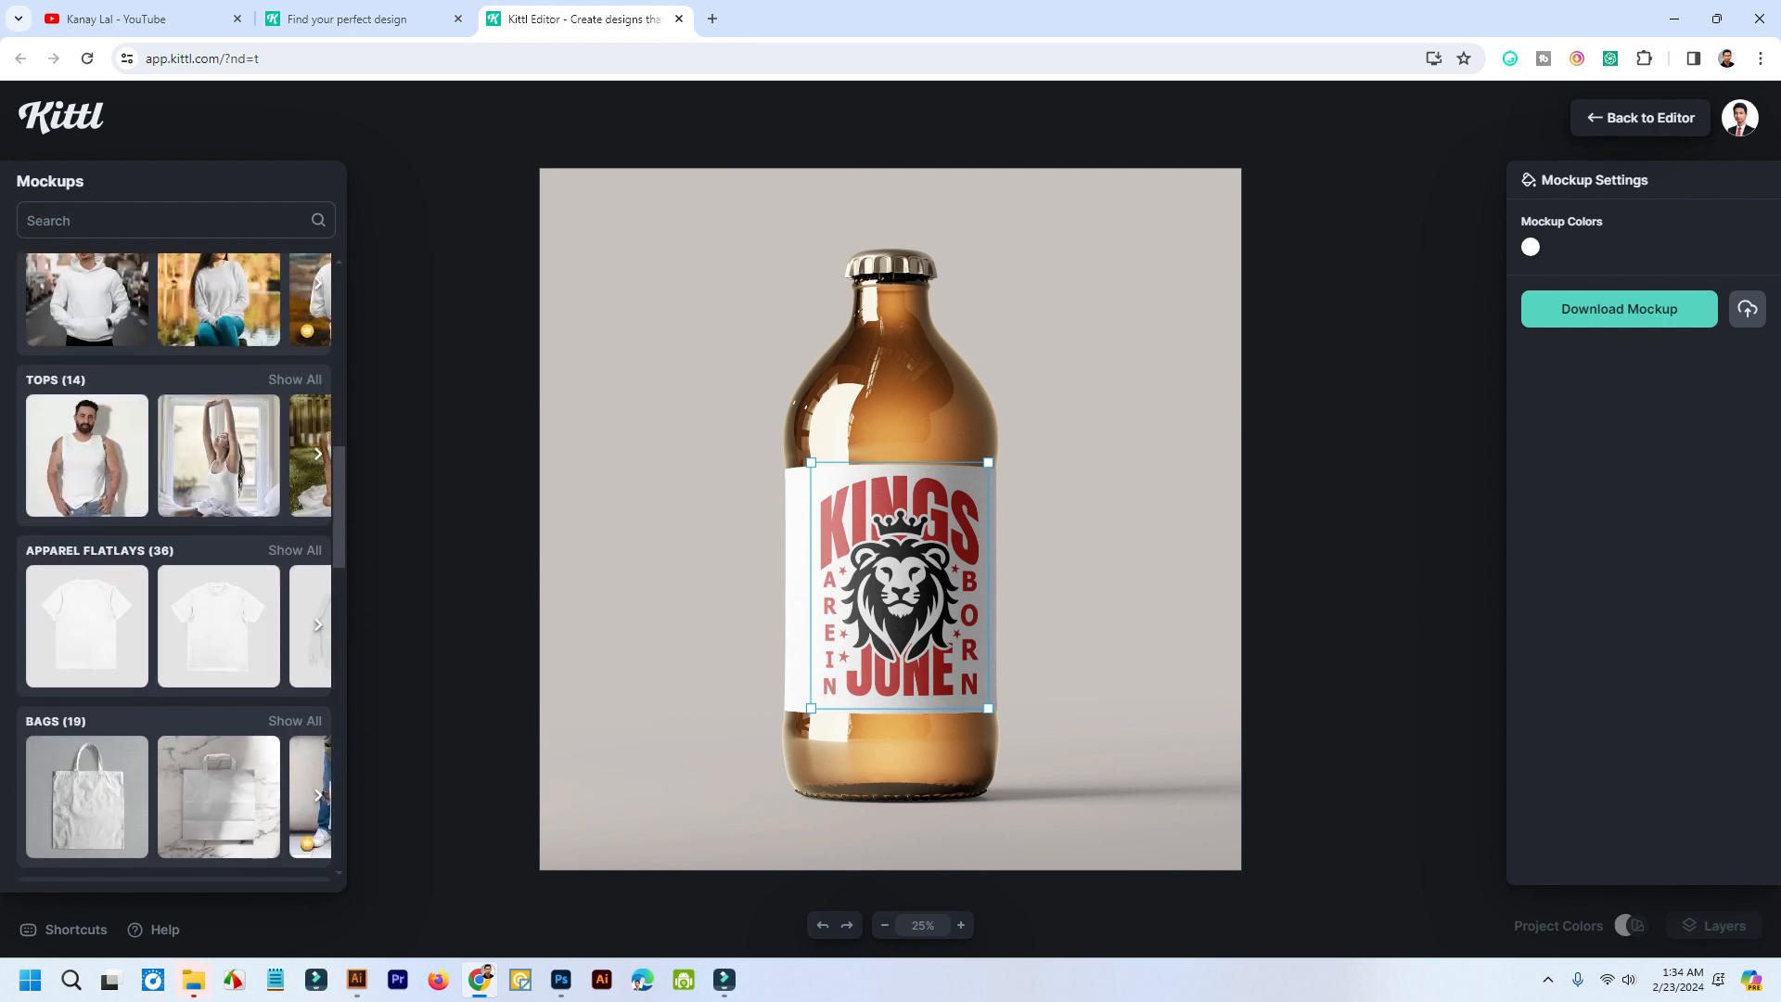
scroll(174, 566, "up", 3)
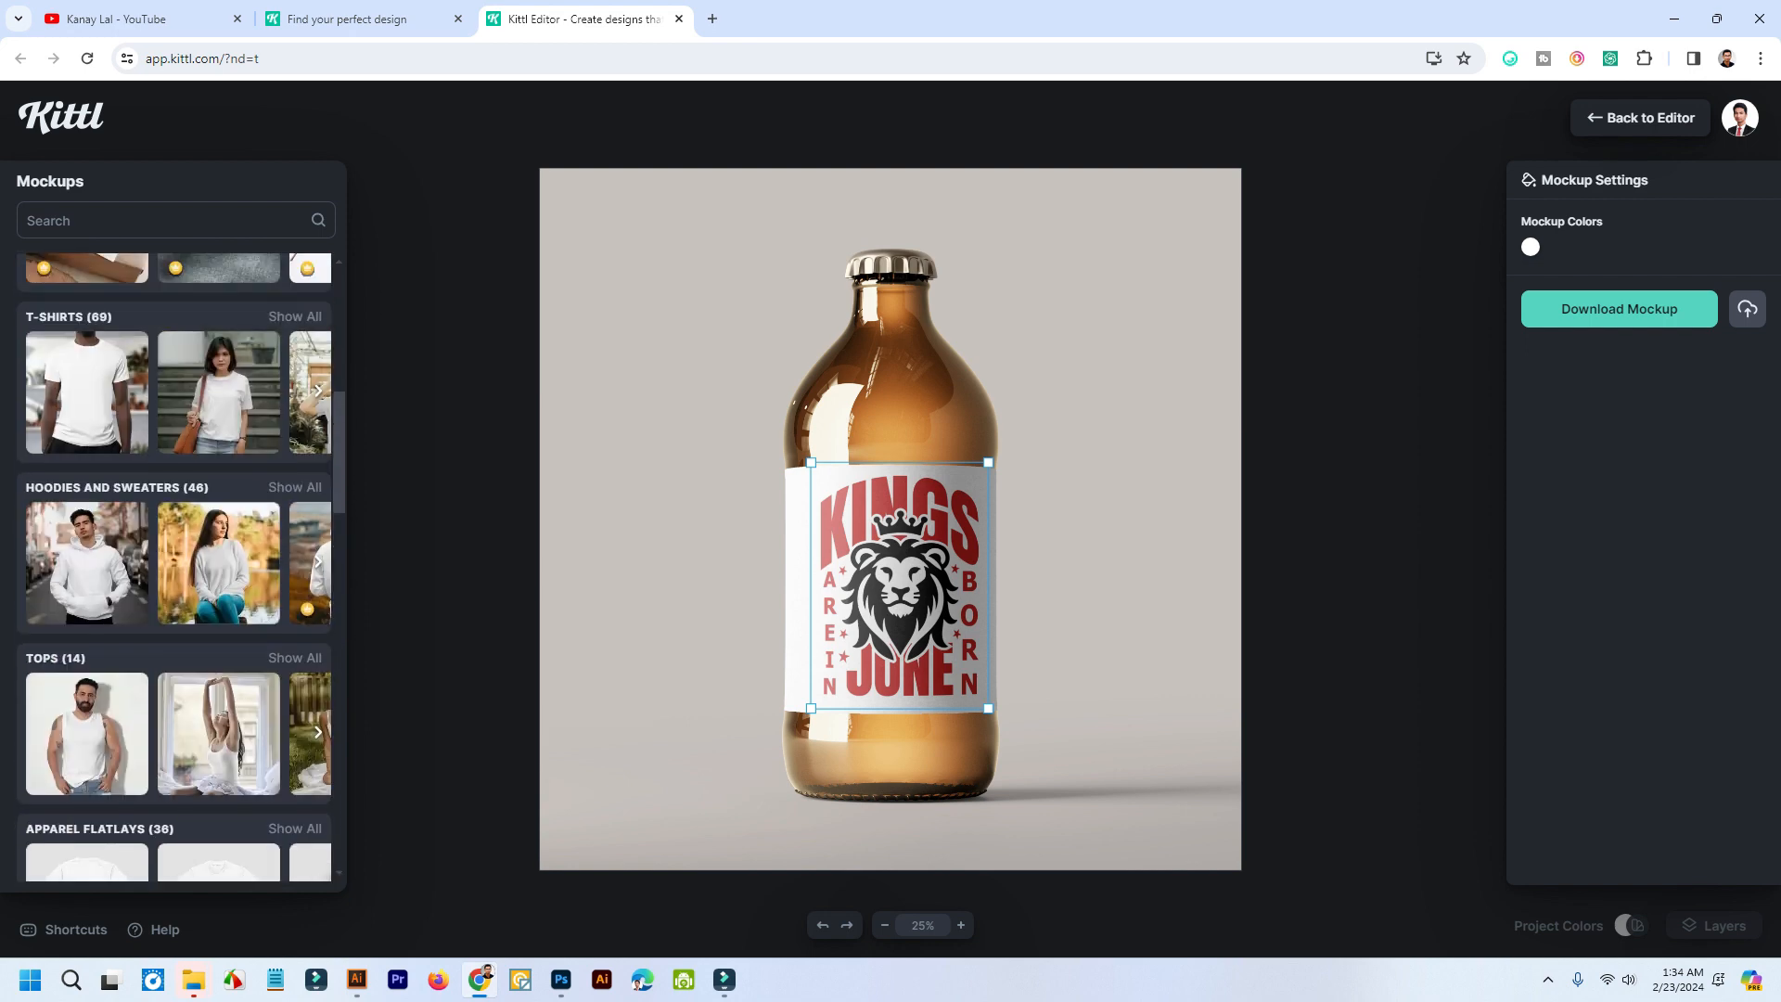
scroll(173, 566, "up", 1)
left_click(294, 409)
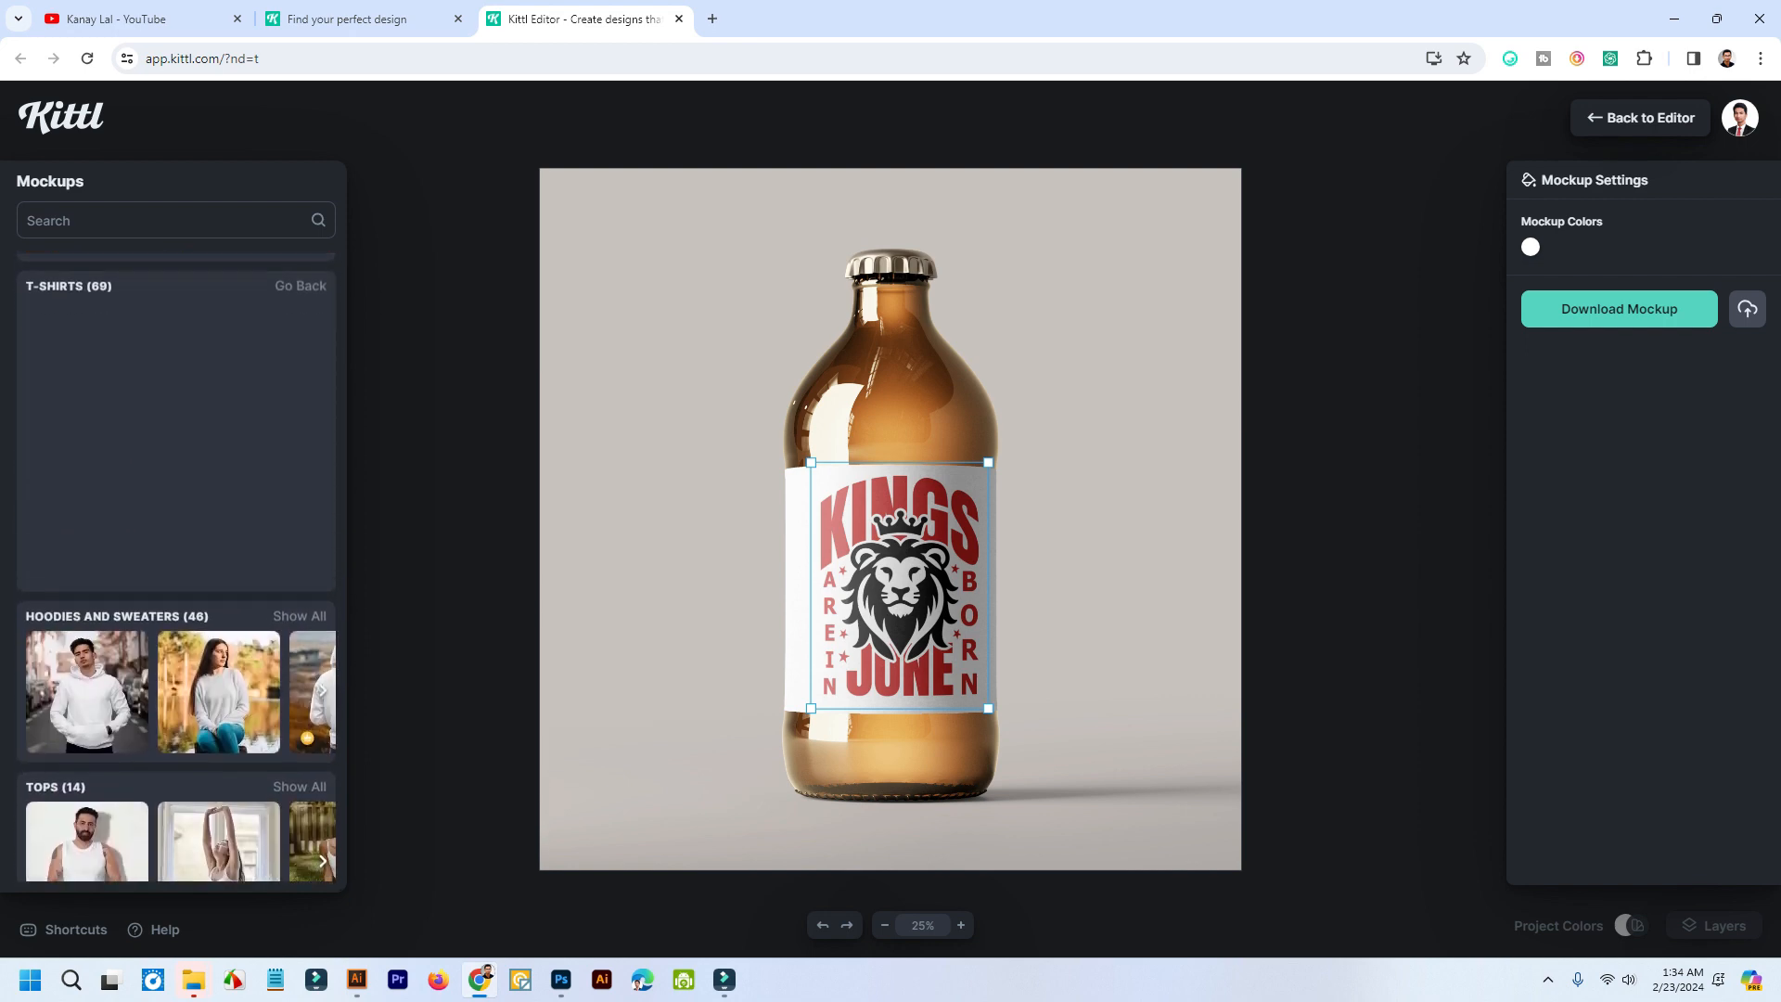
scroll(174, 582, "down", 5)
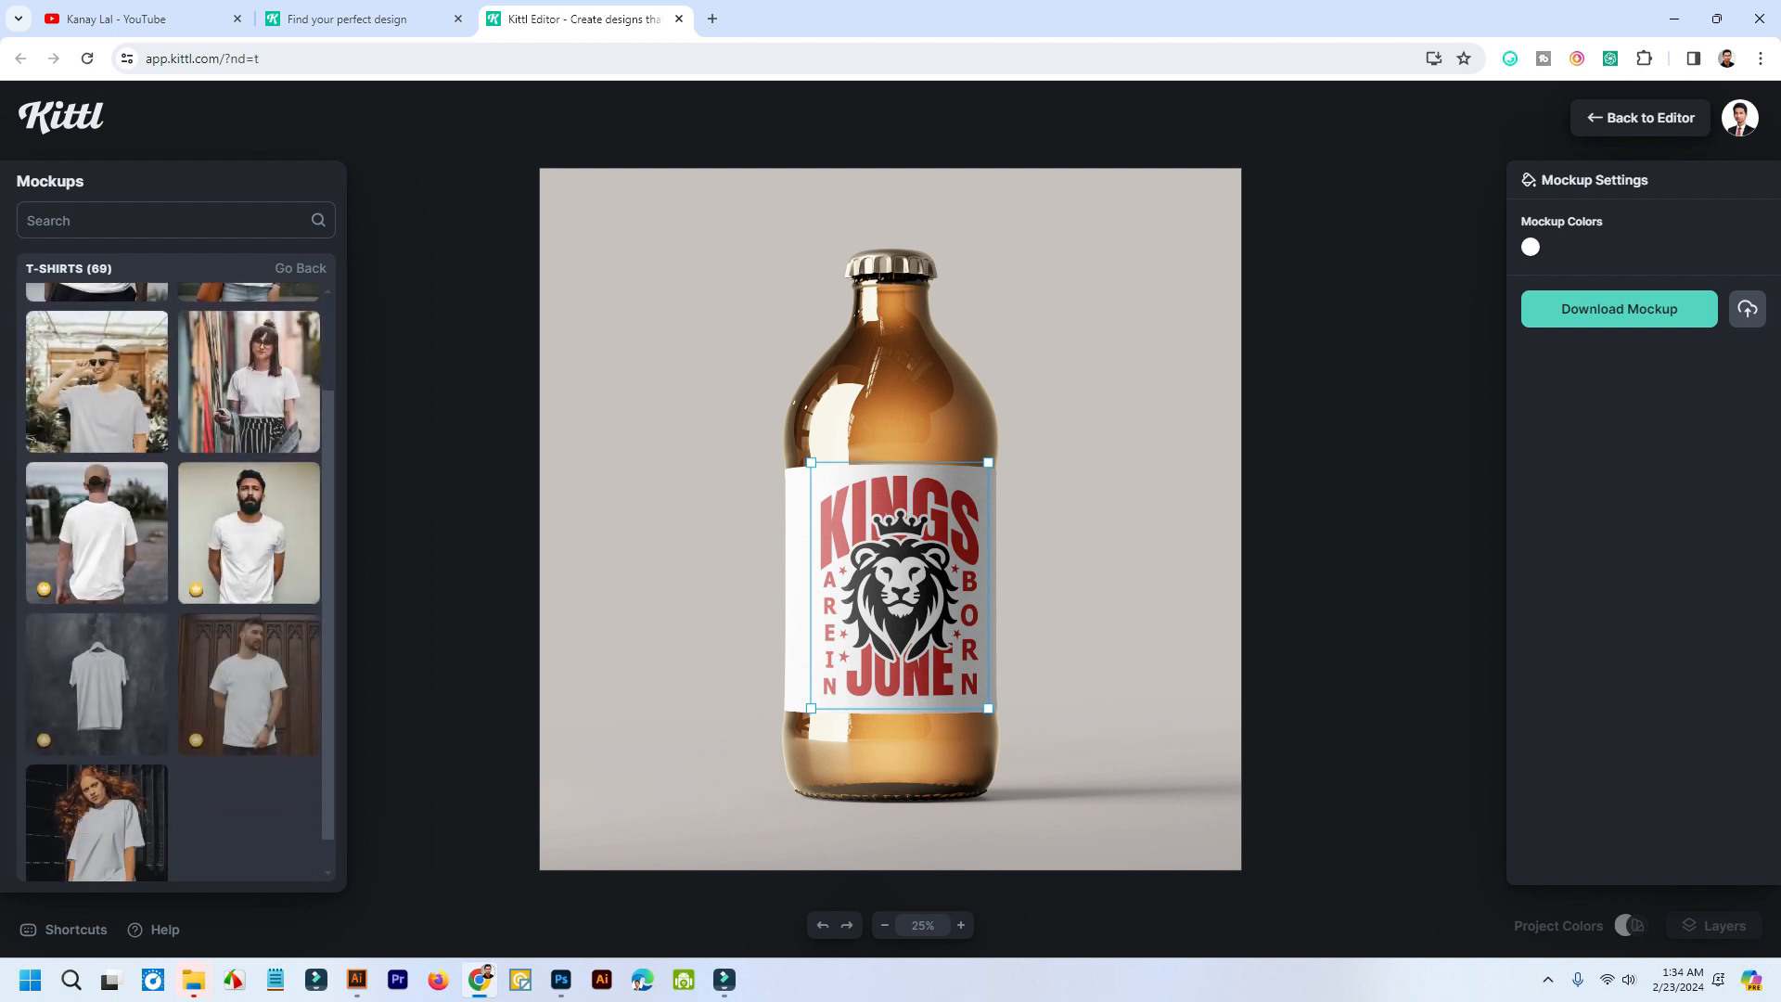
scroll(173, 582, "down", 2)
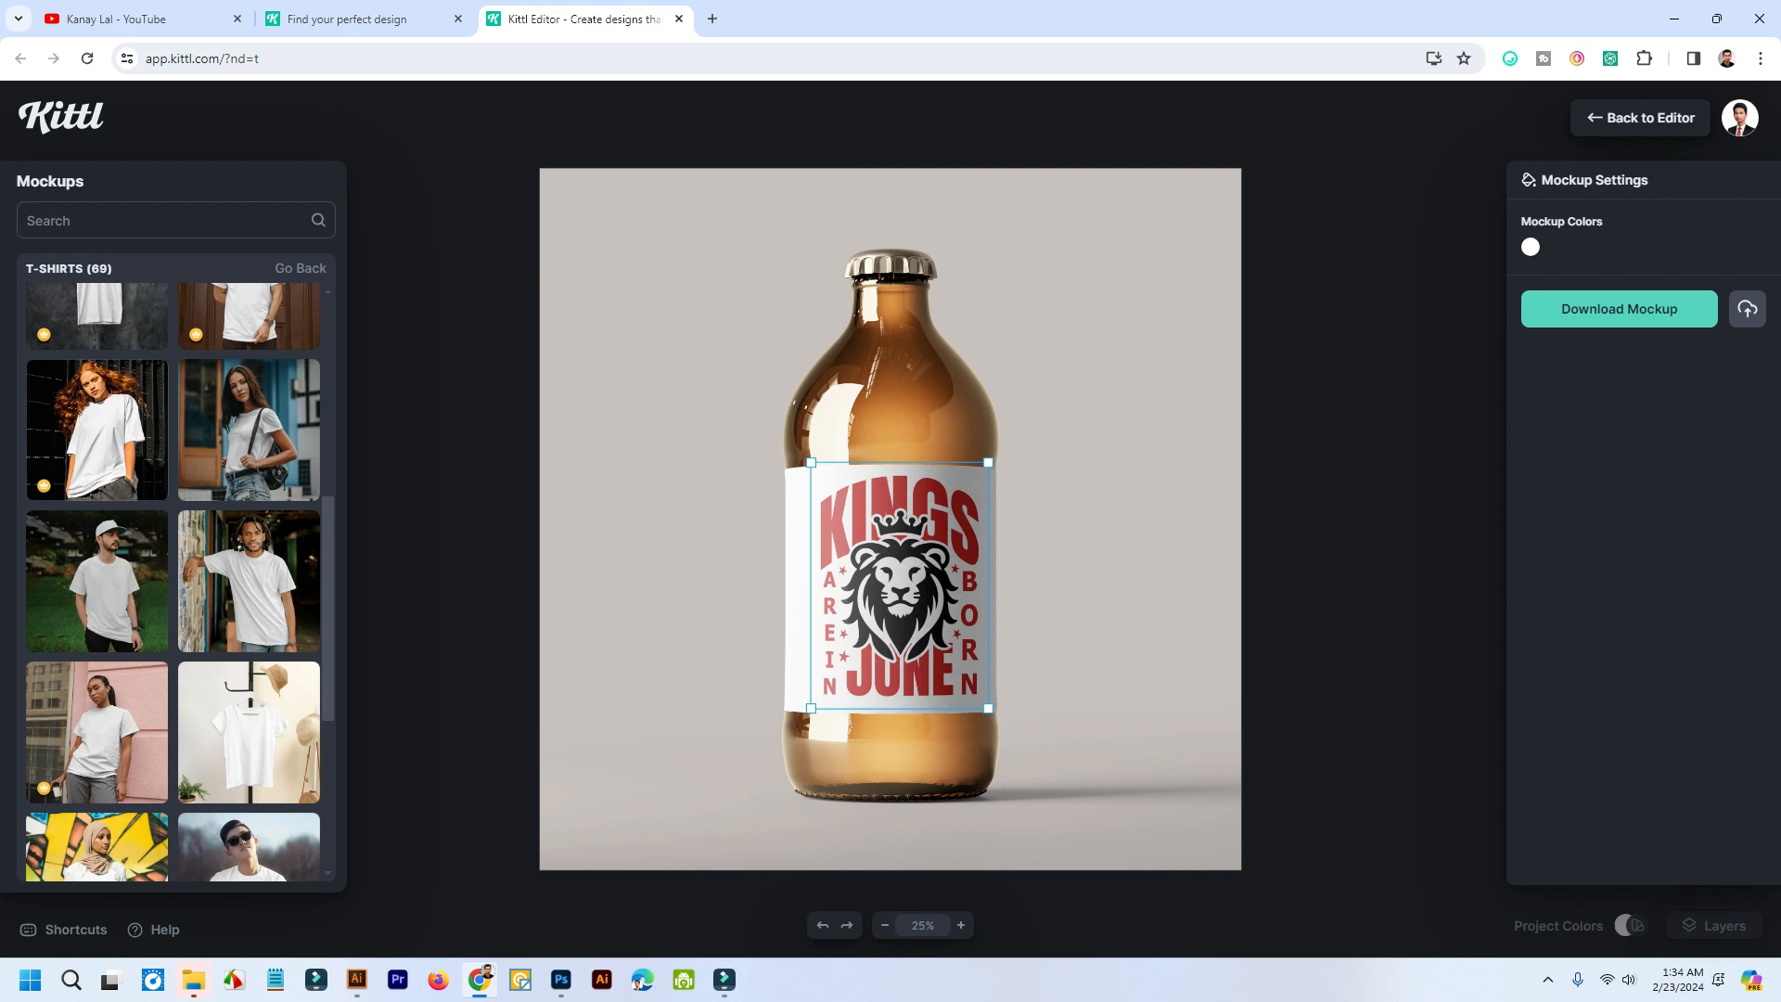
left_click(240, 547)
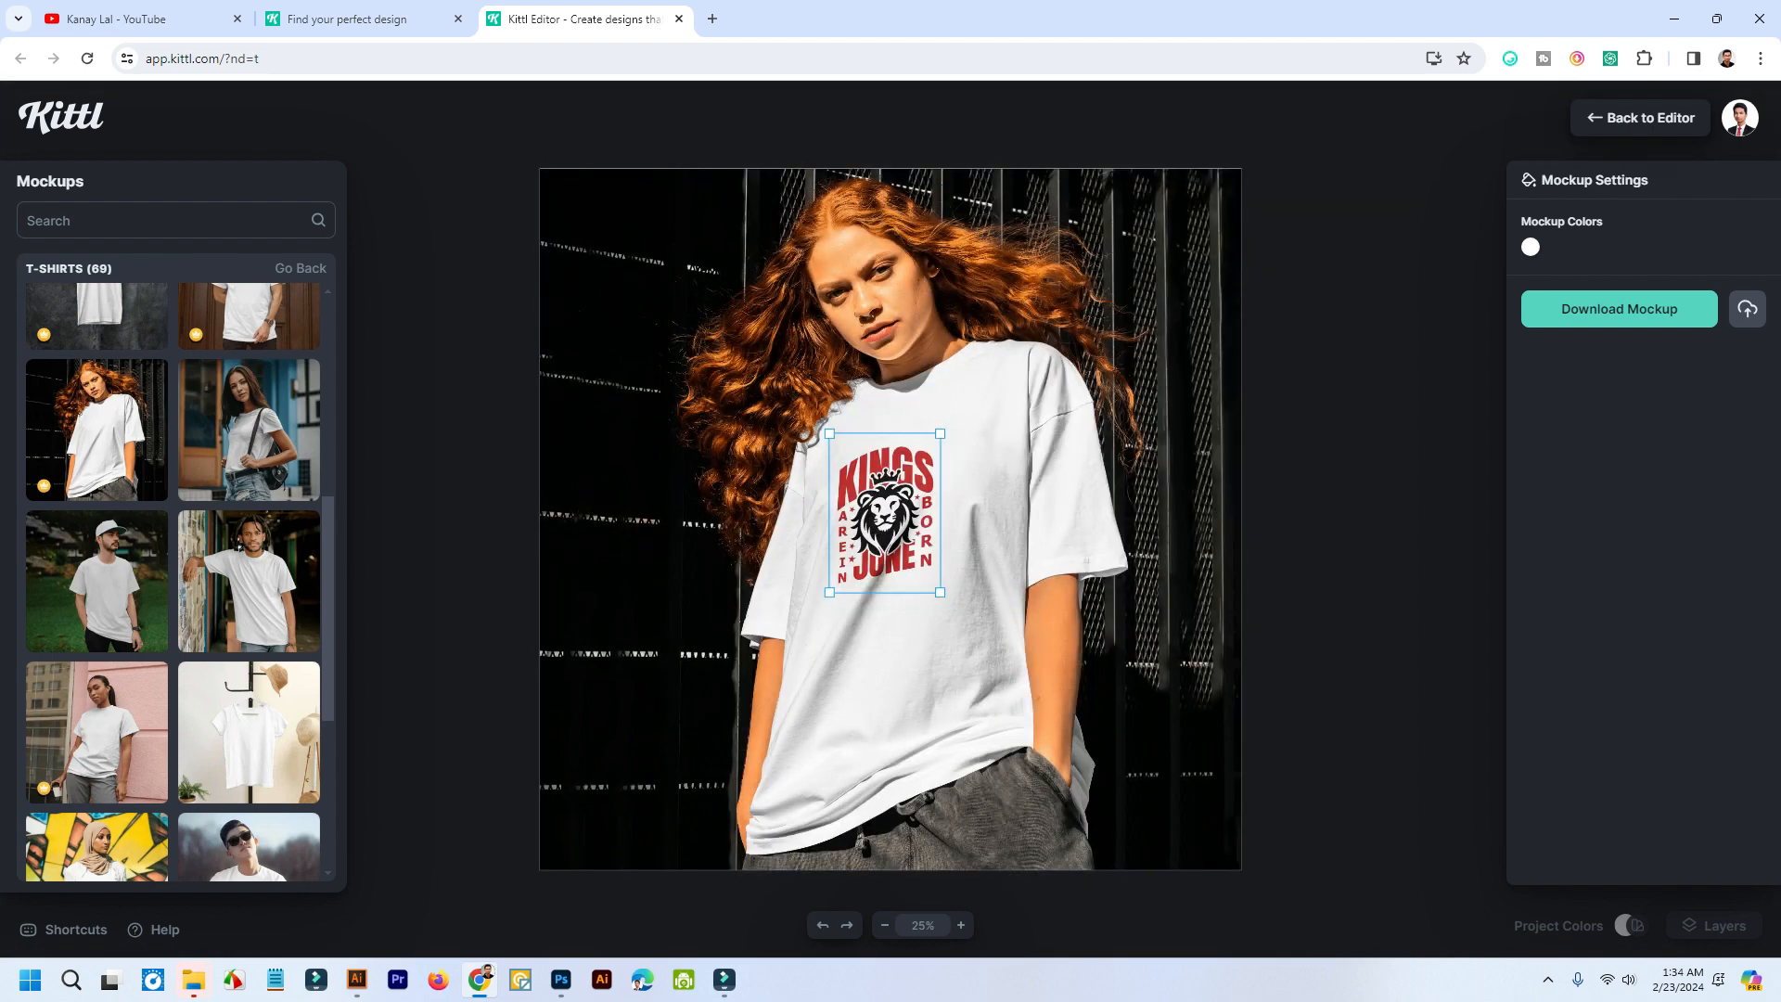
- Enlarge the design to span the front of the woman's T-shirt, adjust its placement, and shift it slightly lower on the chest
left_click_drag(829, 592, 788, 636)
left_click_drag(931, 636, 991, 708)
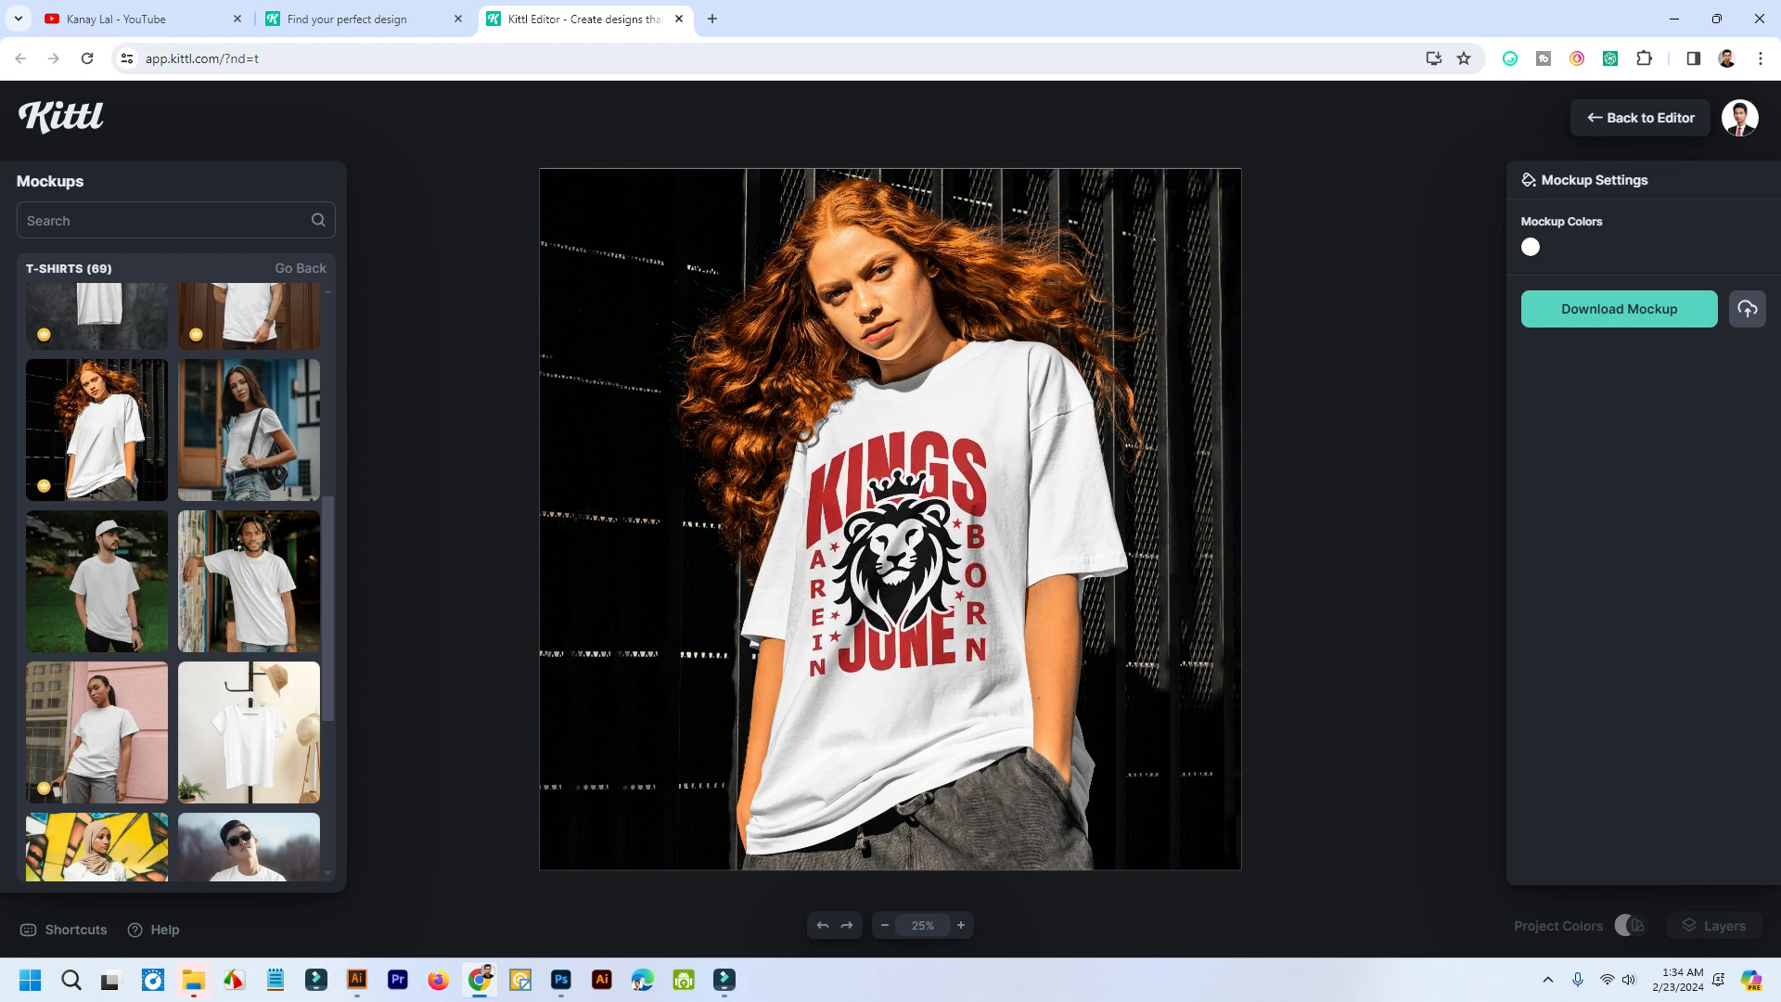
left_click(804, 433)
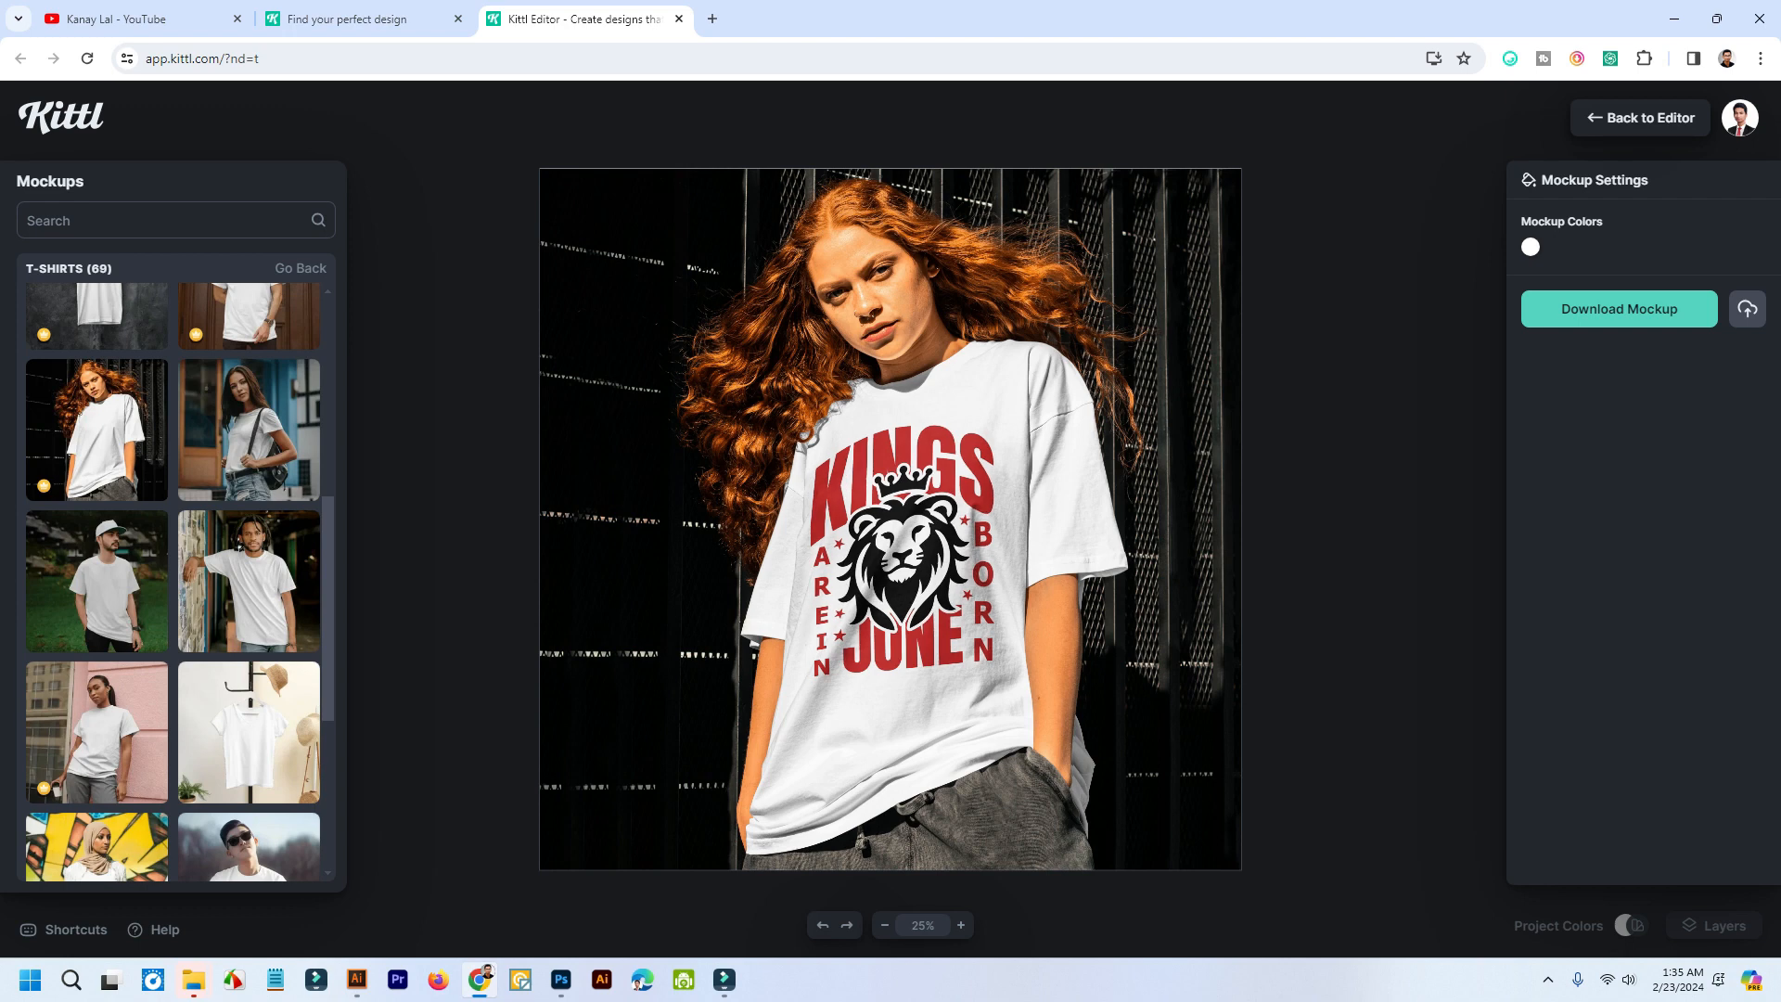
left_click(805, 433)
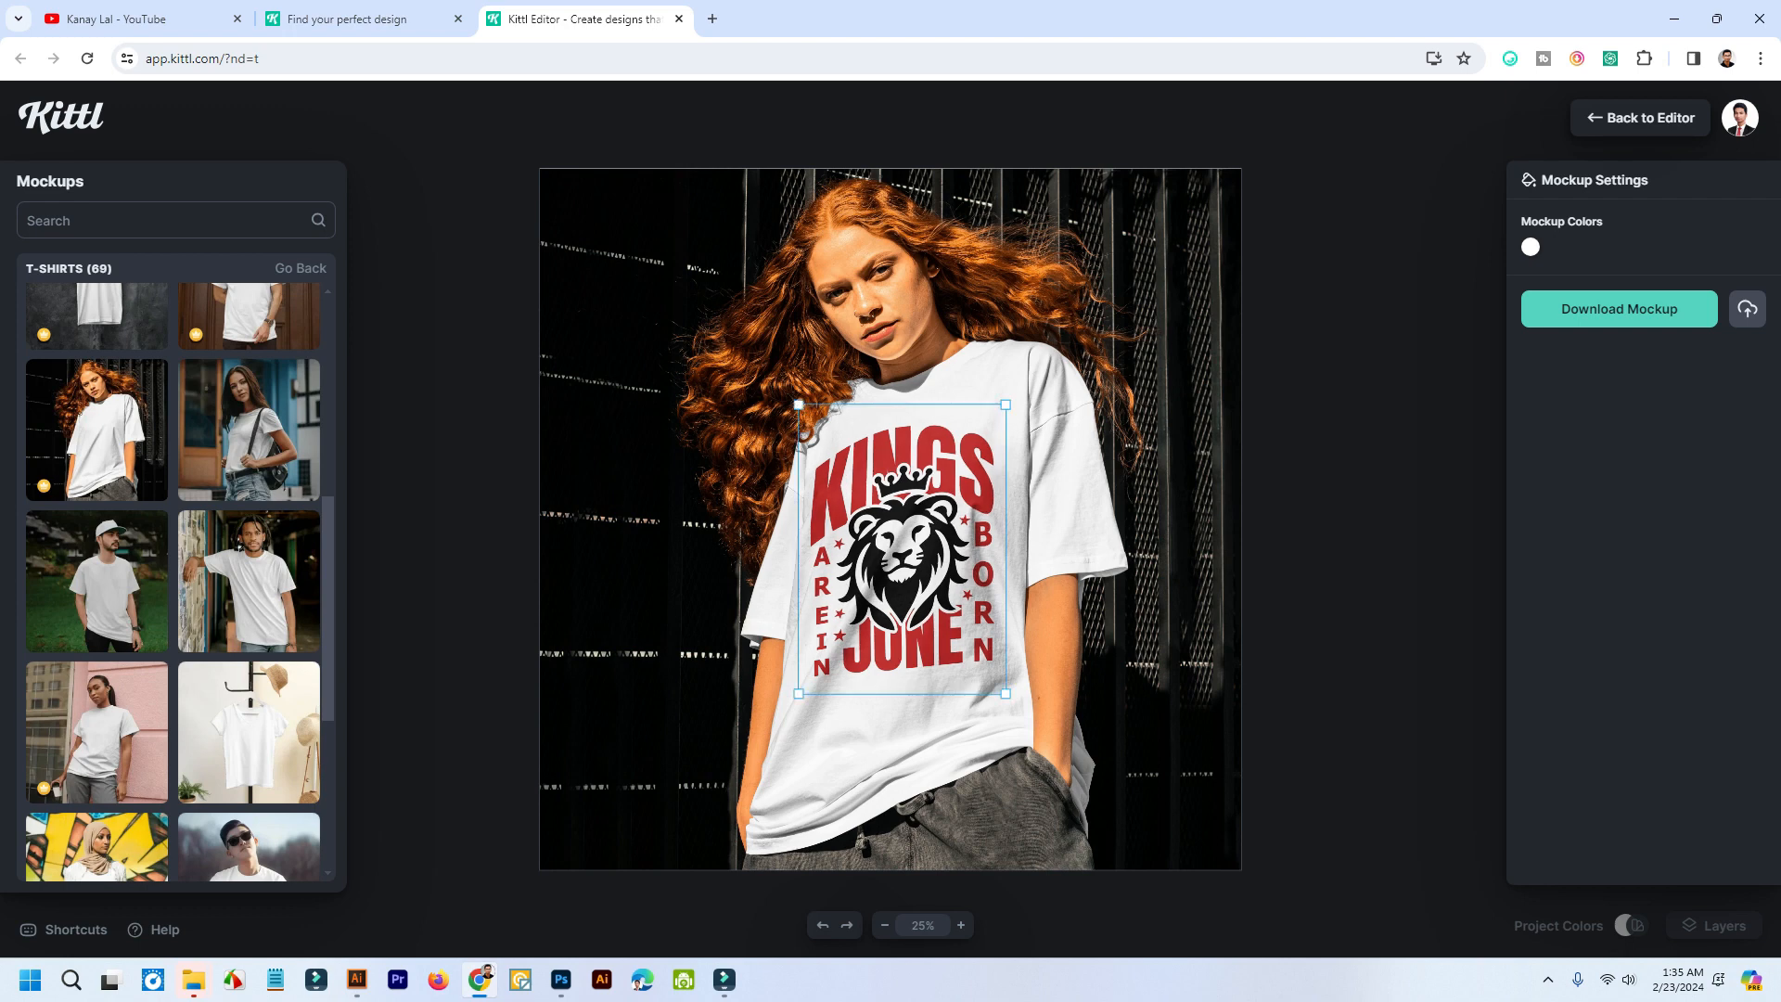
left_click_drag(885, 539, 885, 552)
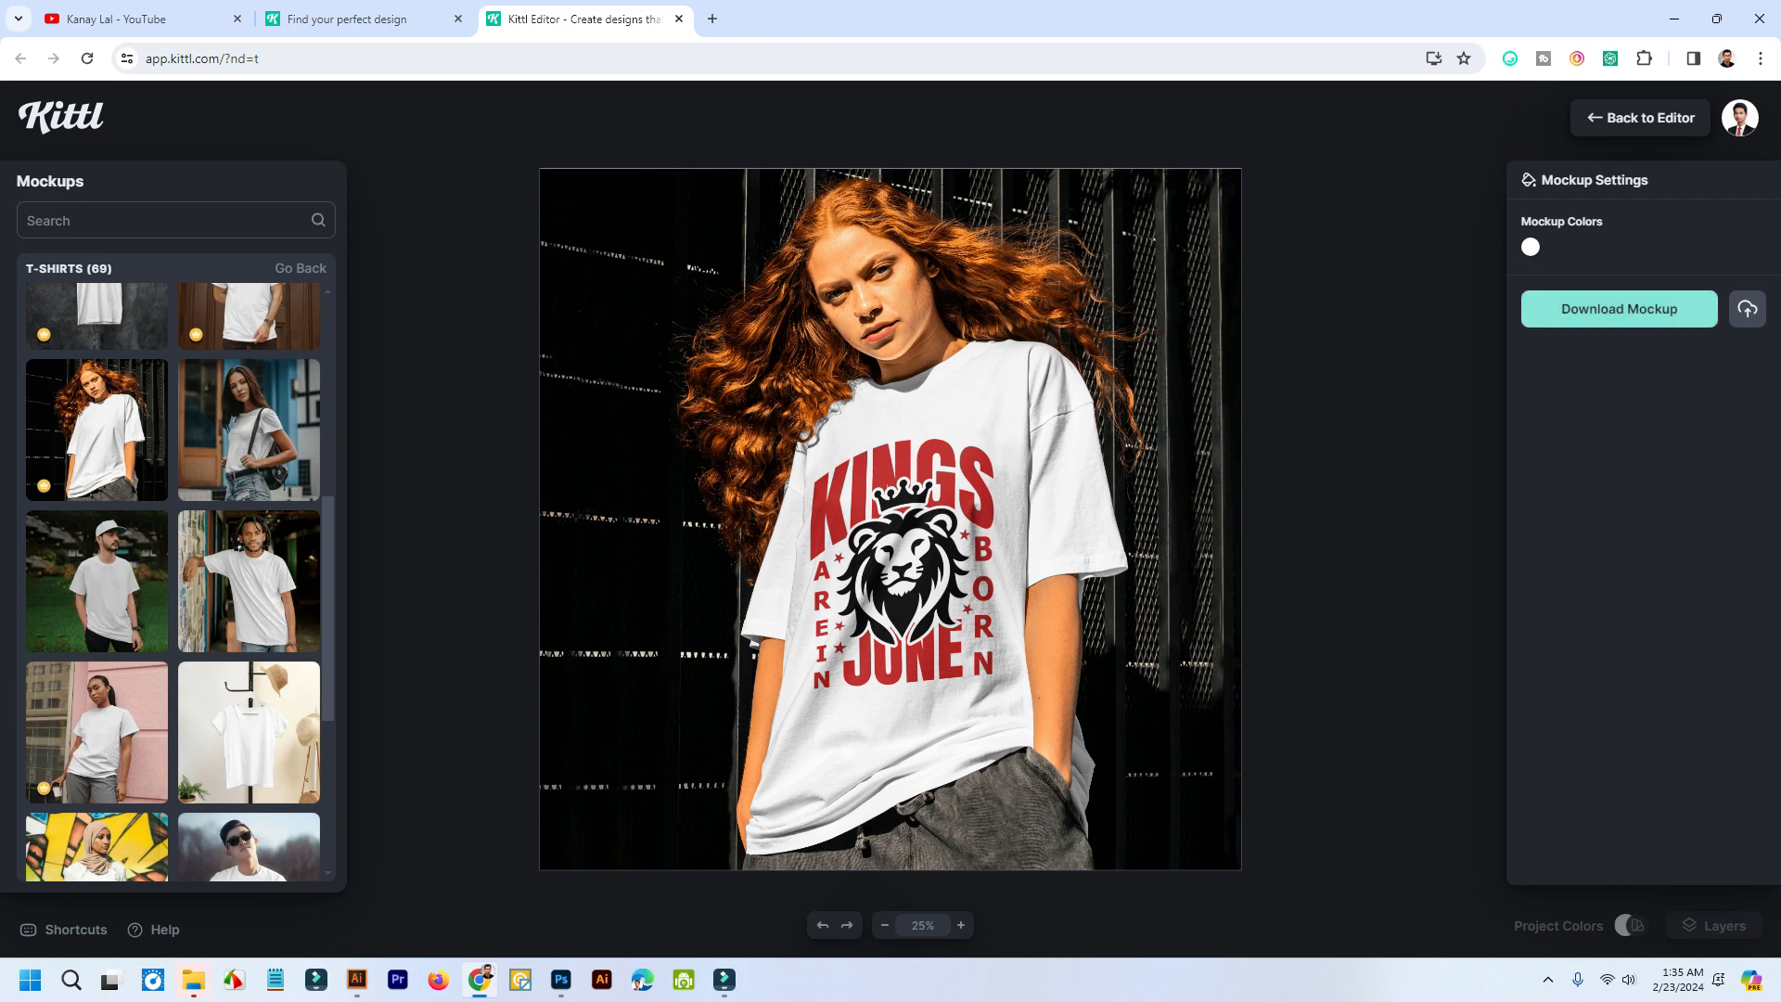
- Download the finished T-shirt mockup and open the account menu
left_click(1618, 308)
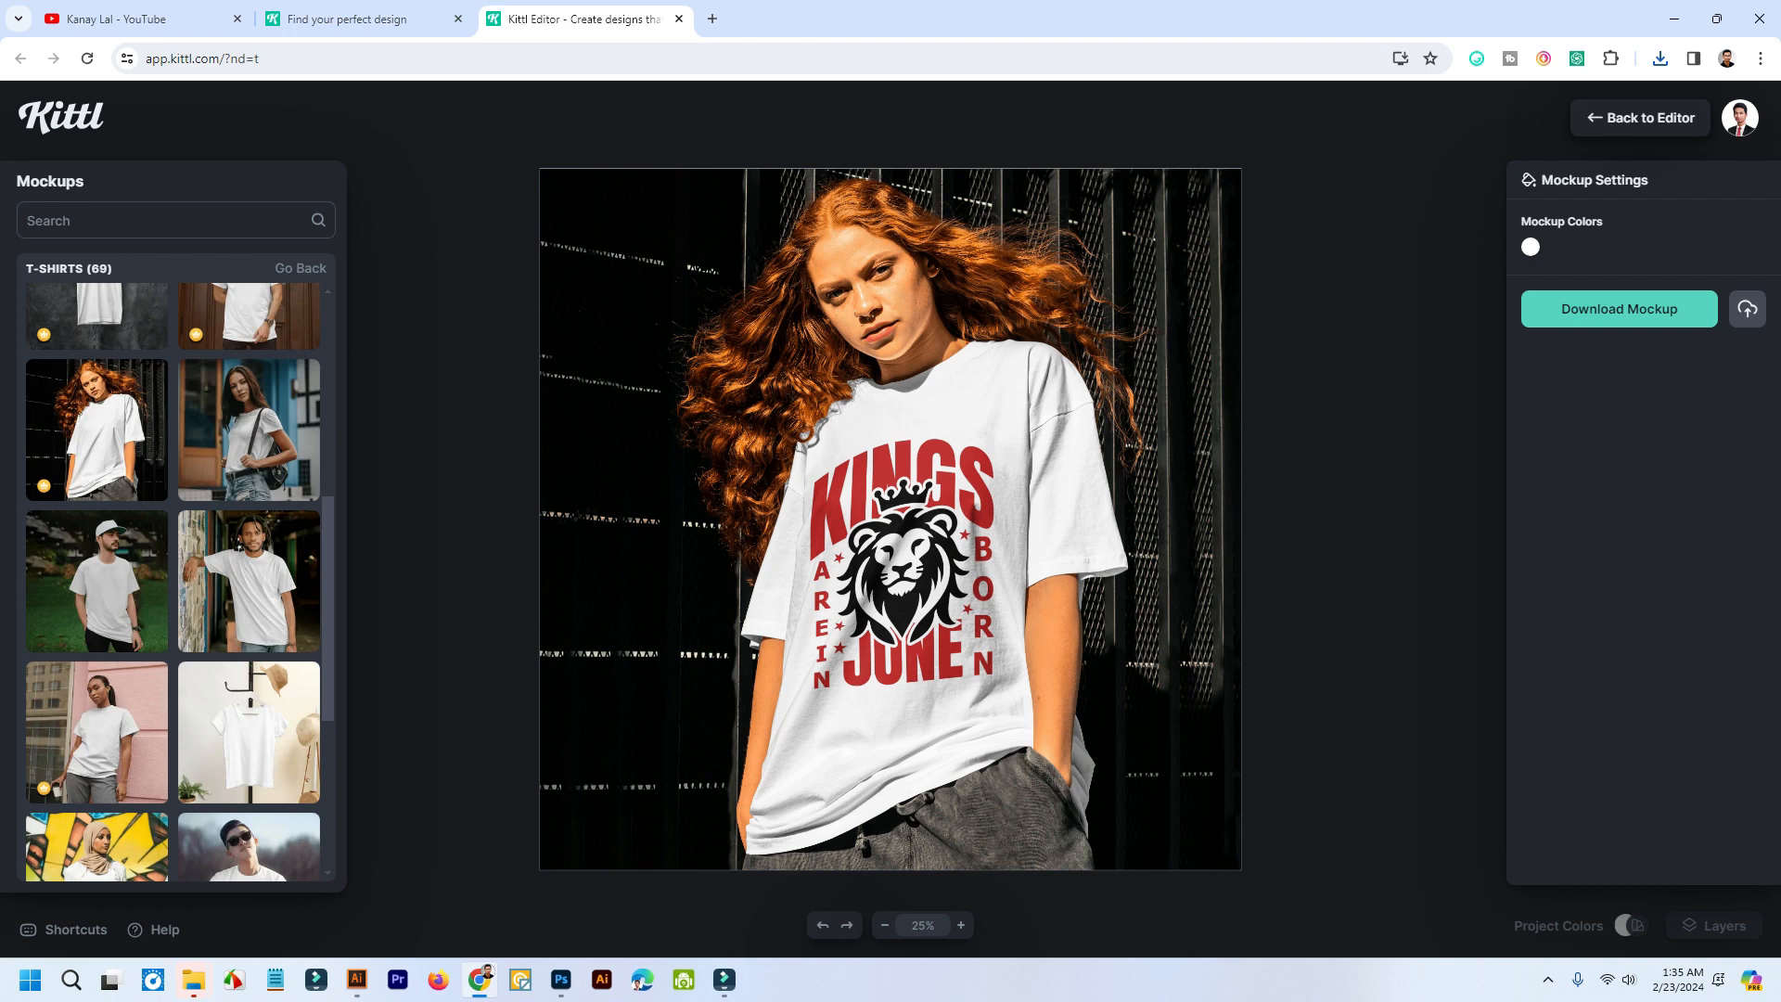
left_click(1738, 118)
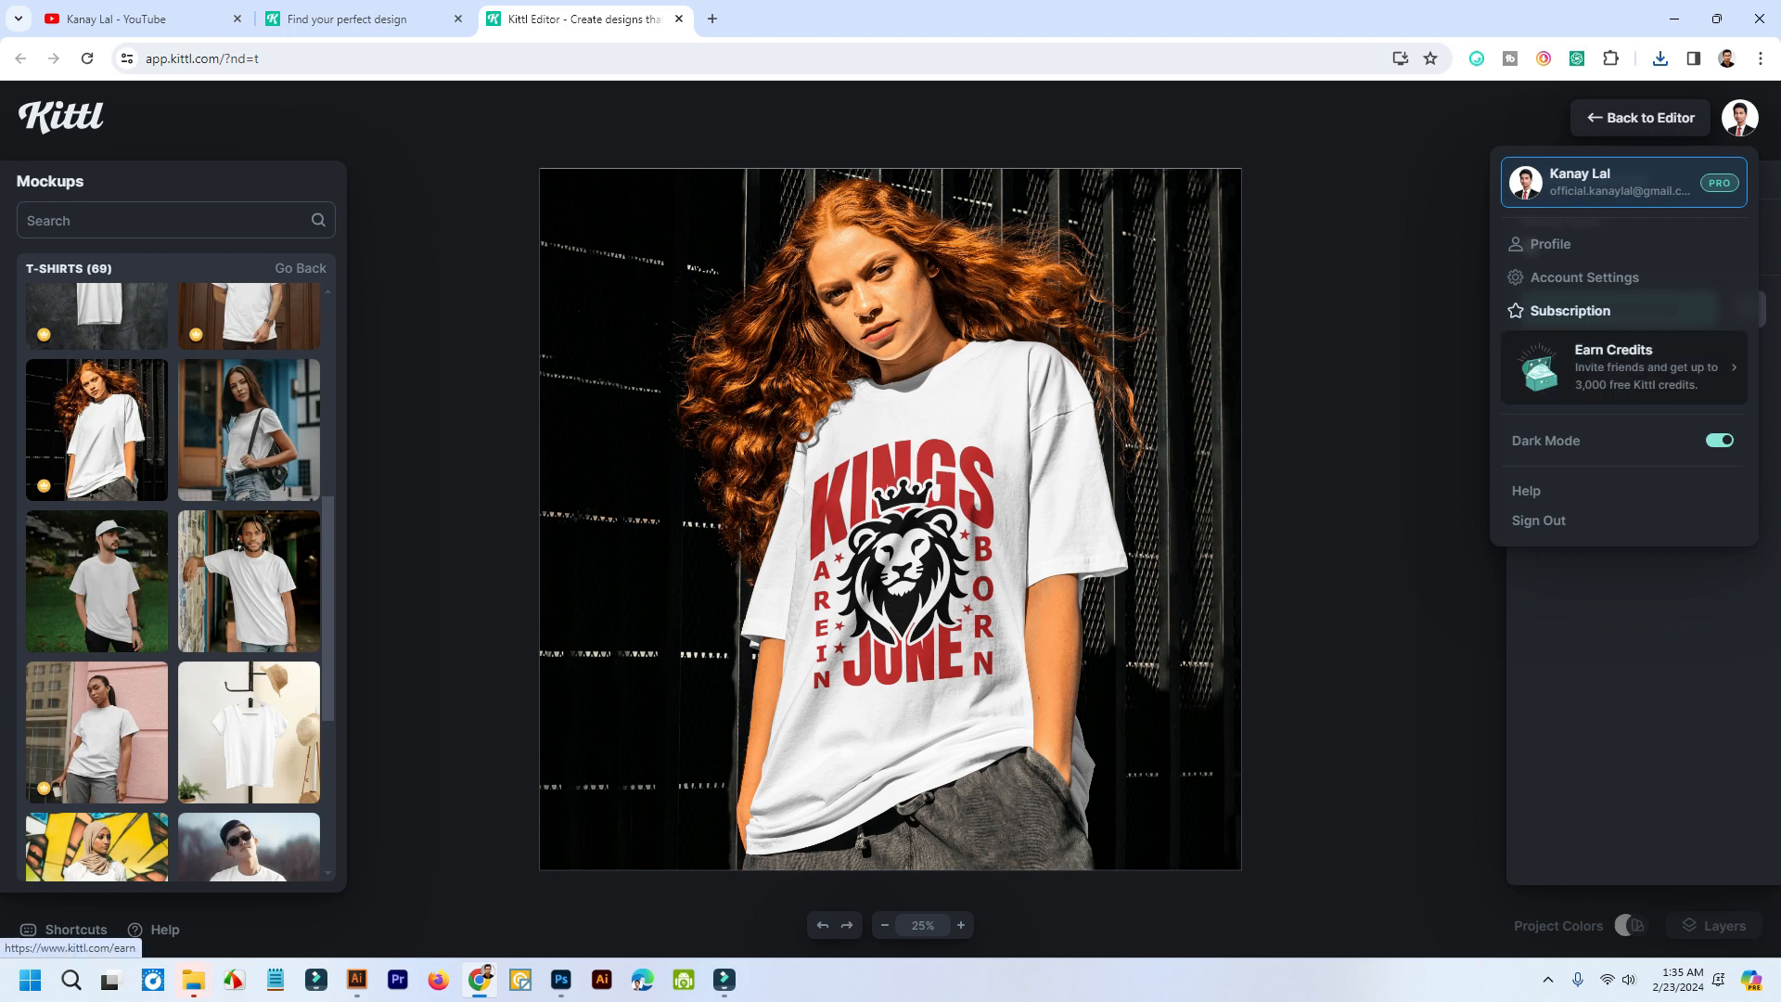
- Apply the T-shirt mockup of the dreadlocked man leaning on a wall, then slightly enlarge the design and move it lower on the shirt
left_click(1583, 276)
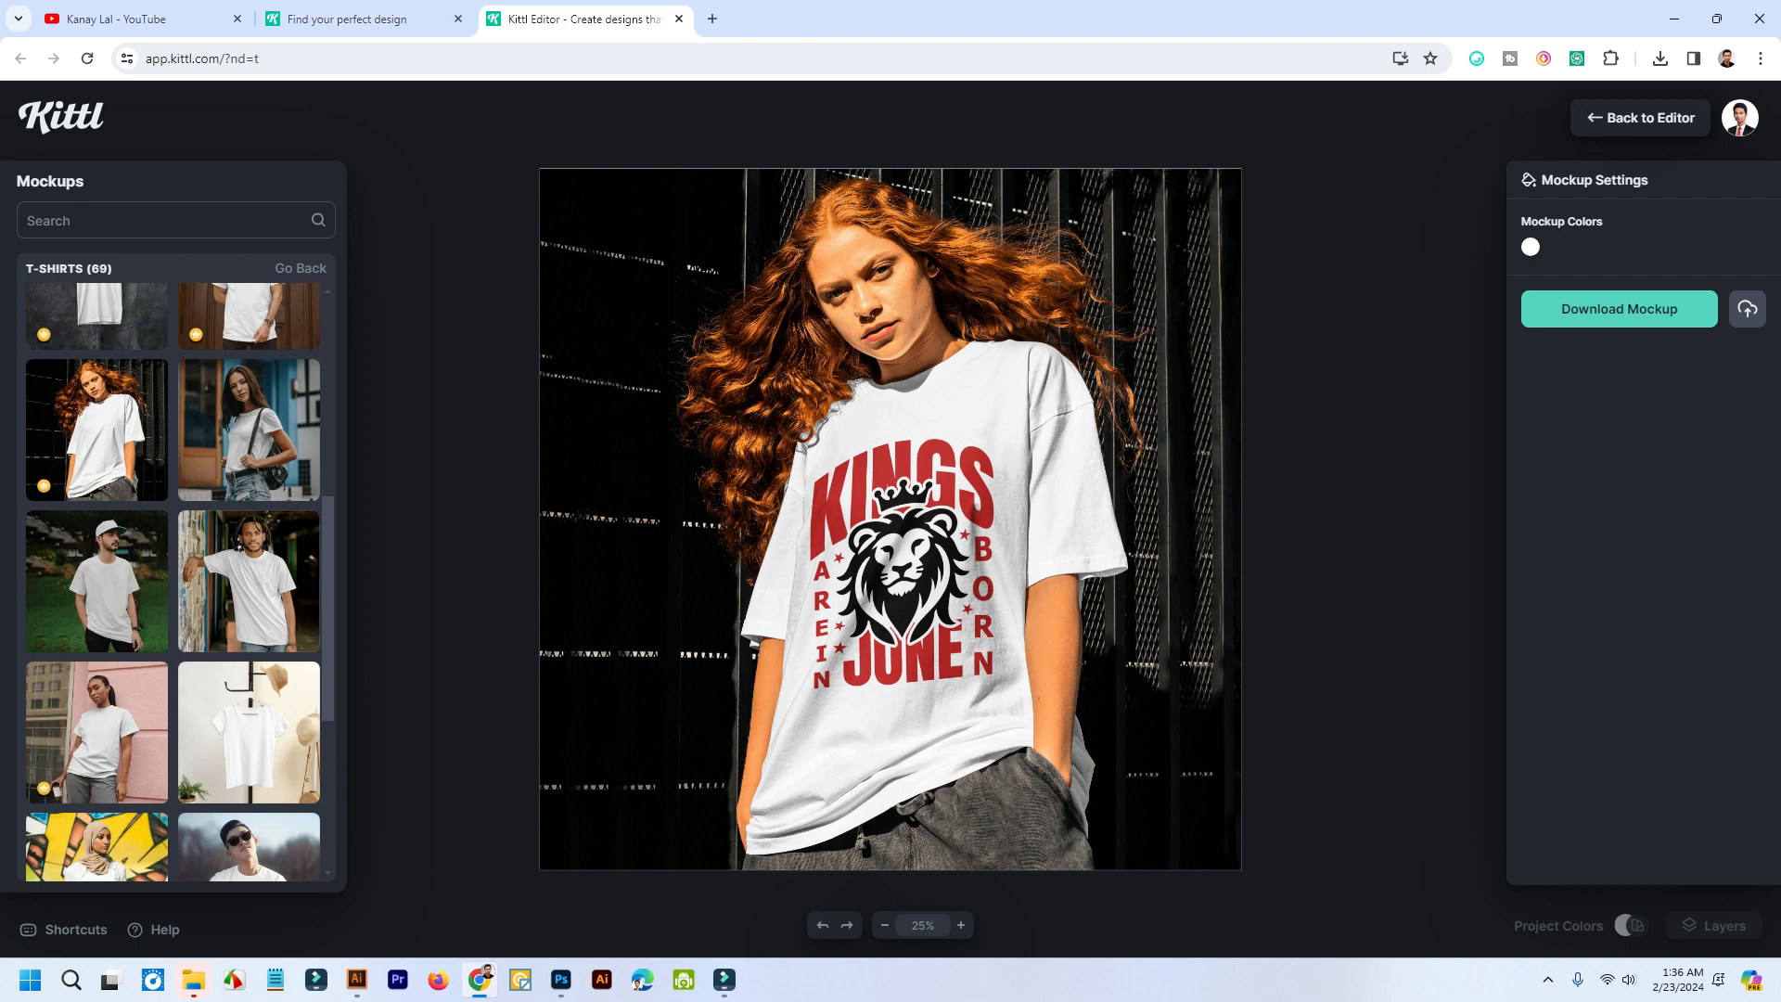
left_click(240, 545)
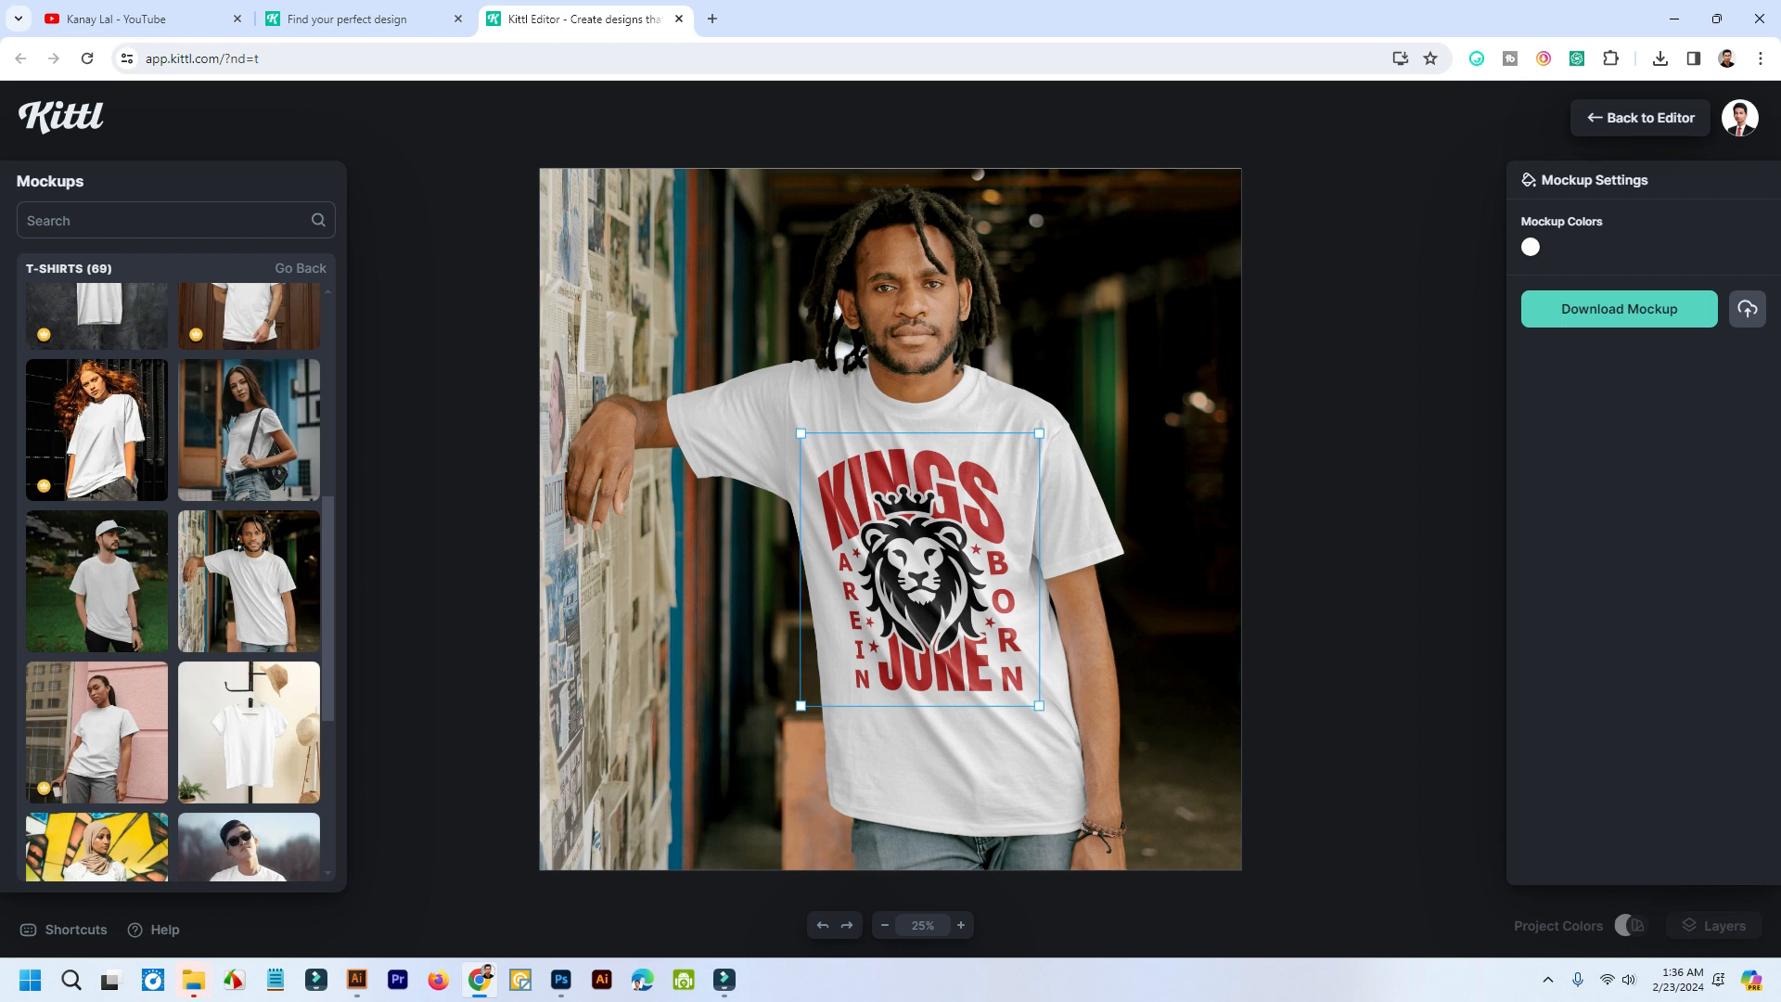
left_click_drag(1039, 433, 1046, 426)
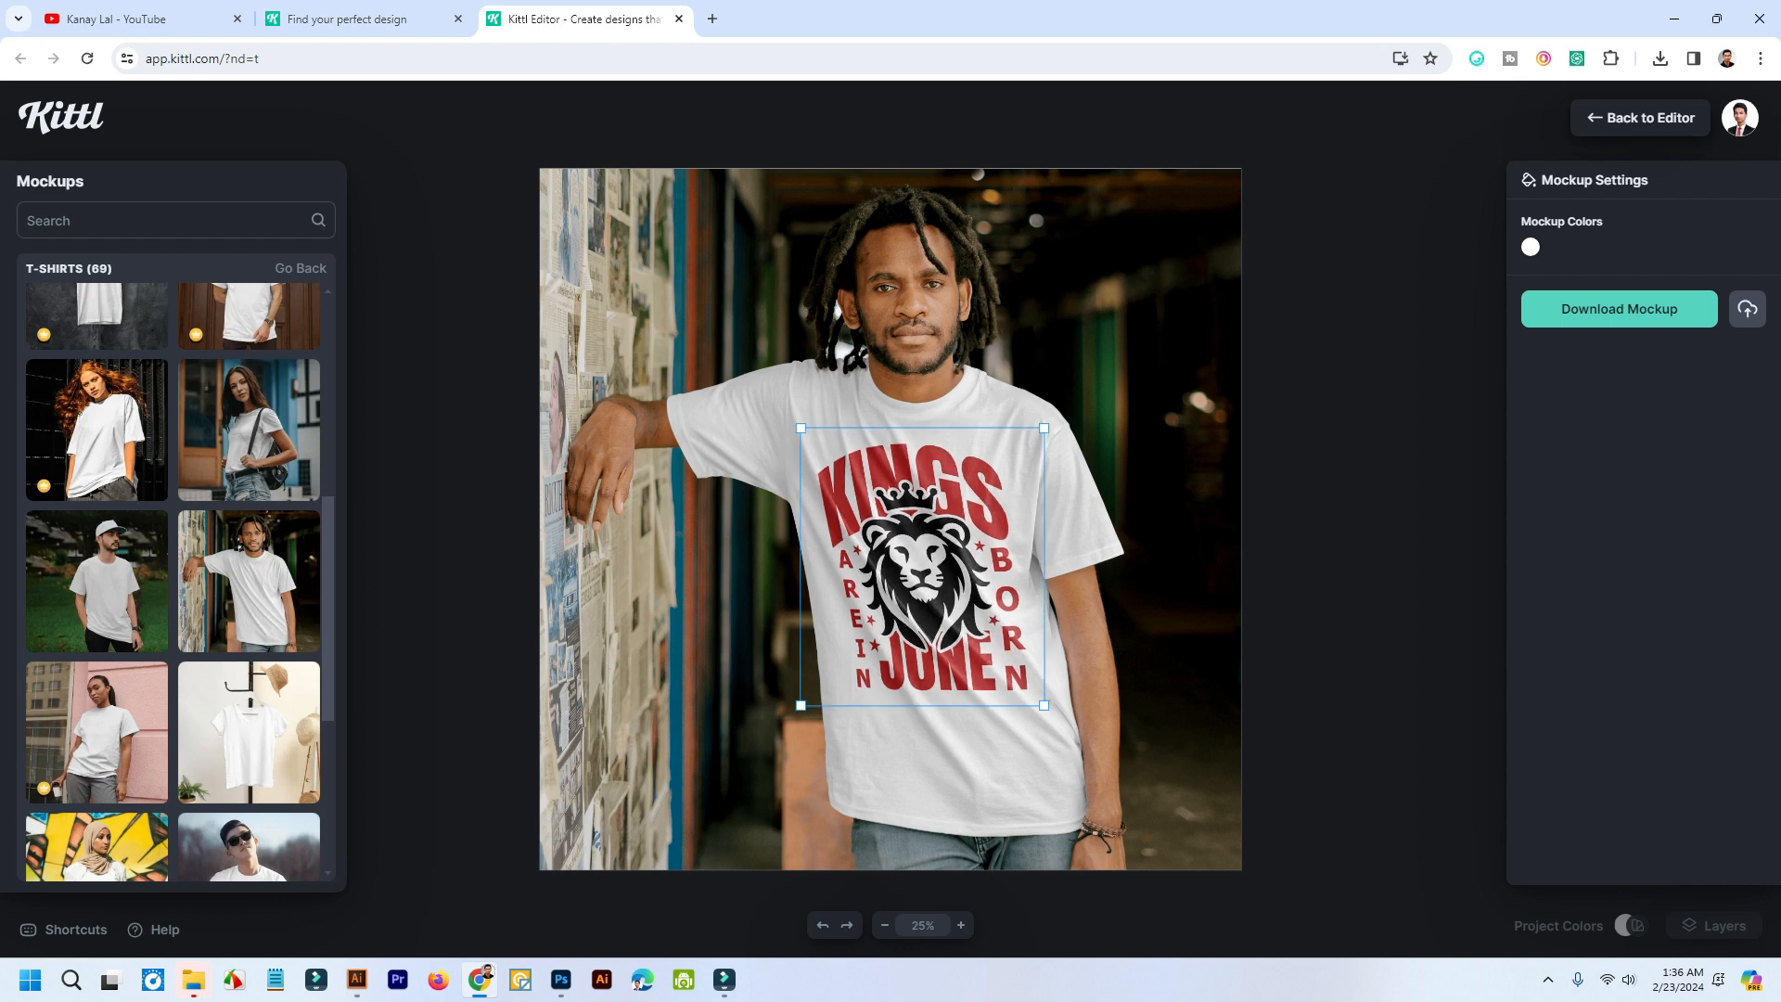
left_click_drag(920, 569, 923, 620)
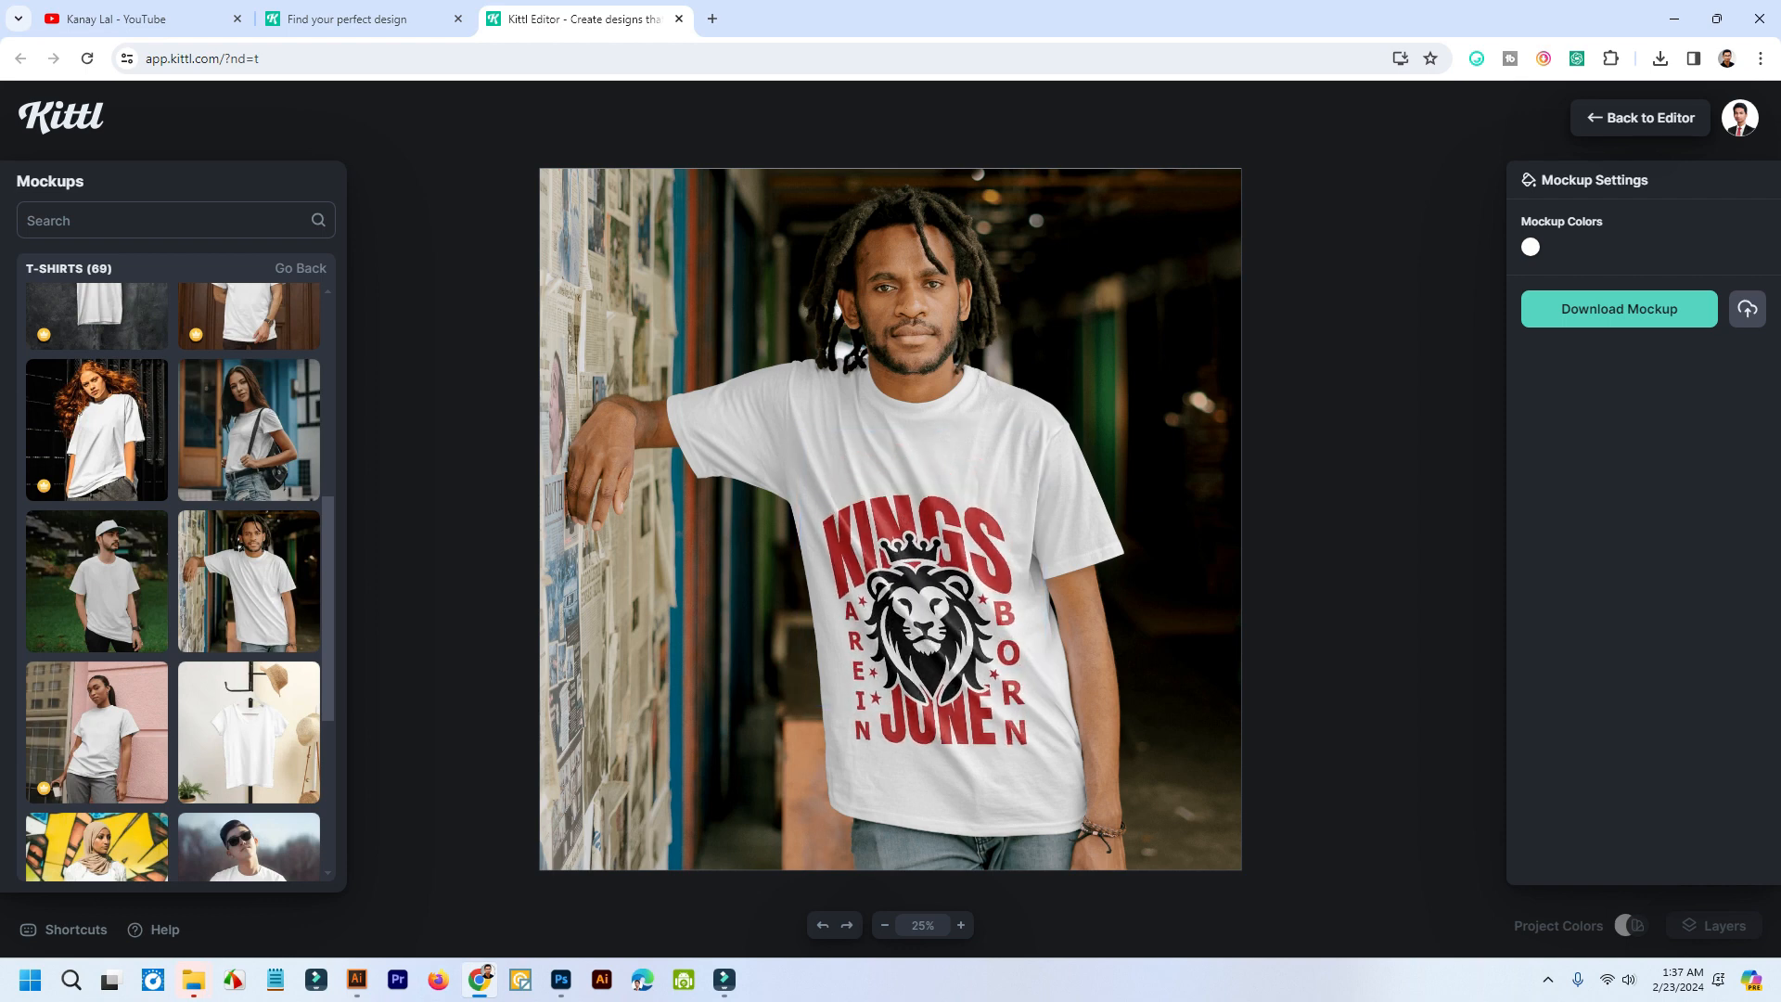
- Enlarge the design a little more, raise it to the middle of the man's chest, and download the mockup
left_click_drag(804, 477, 790, 461)
left_click_drag(916, 609, 924, 586)
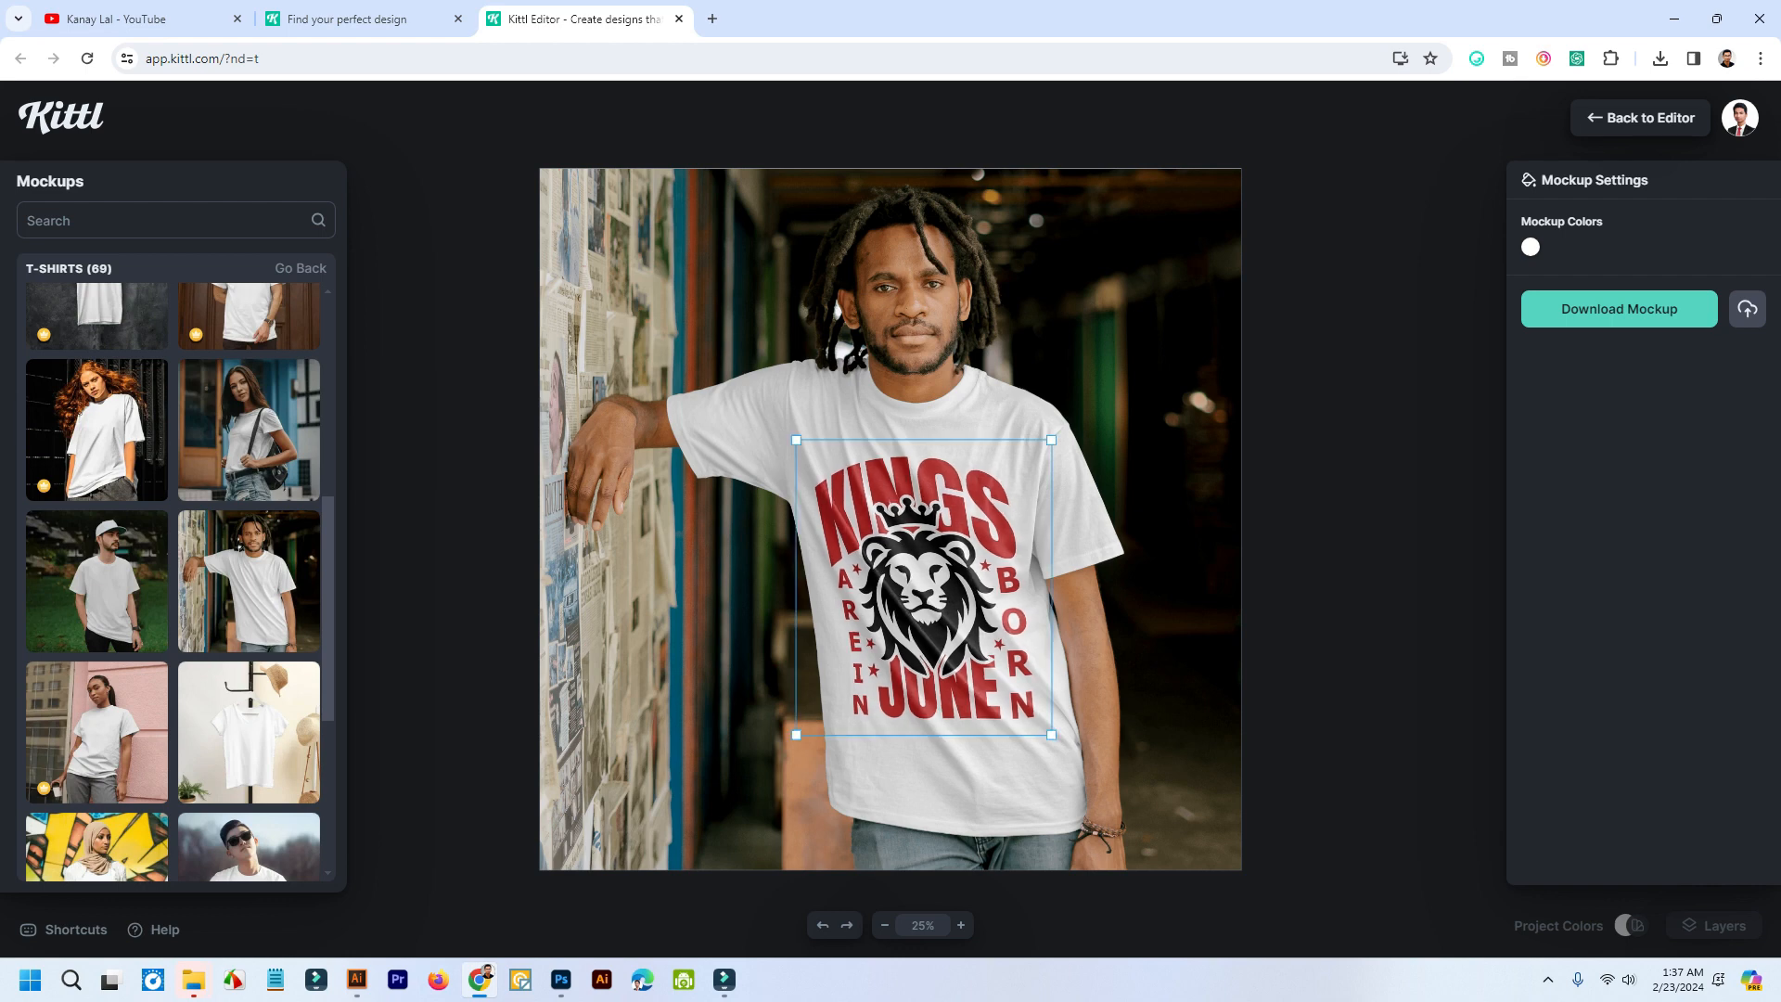
left_click_drag(925, 586, 923, 581)
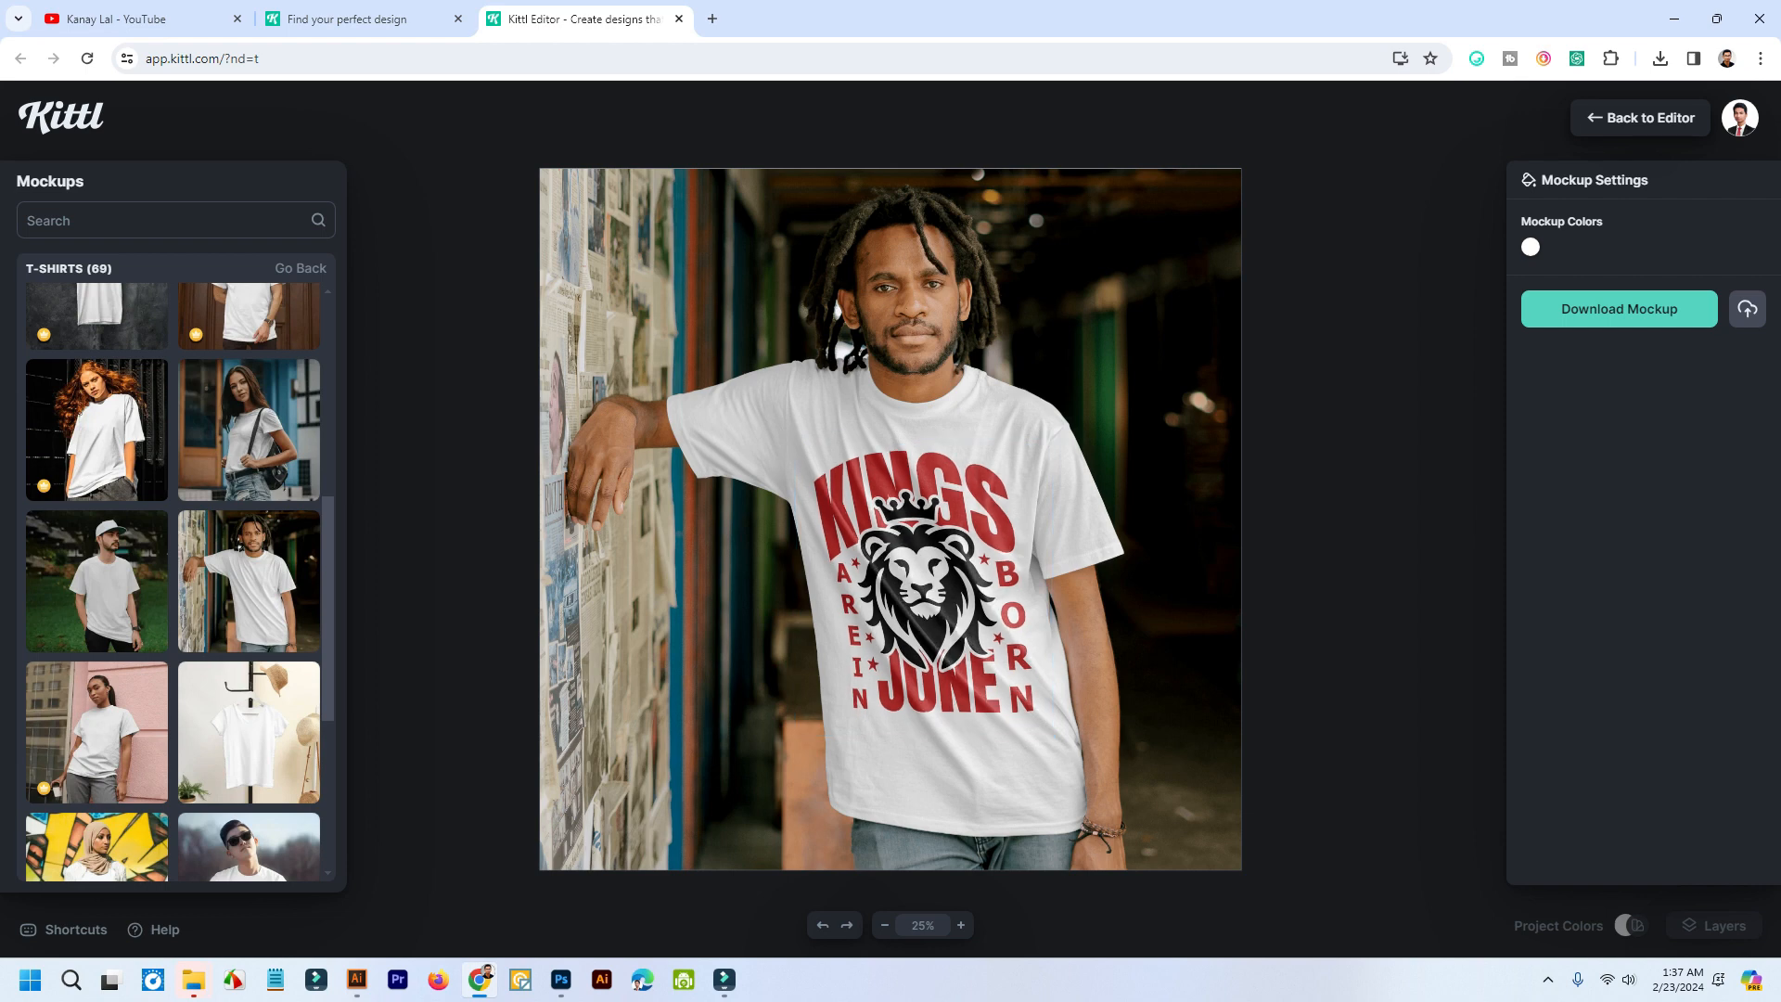
left_click_drag(924, 581, 924, 581)
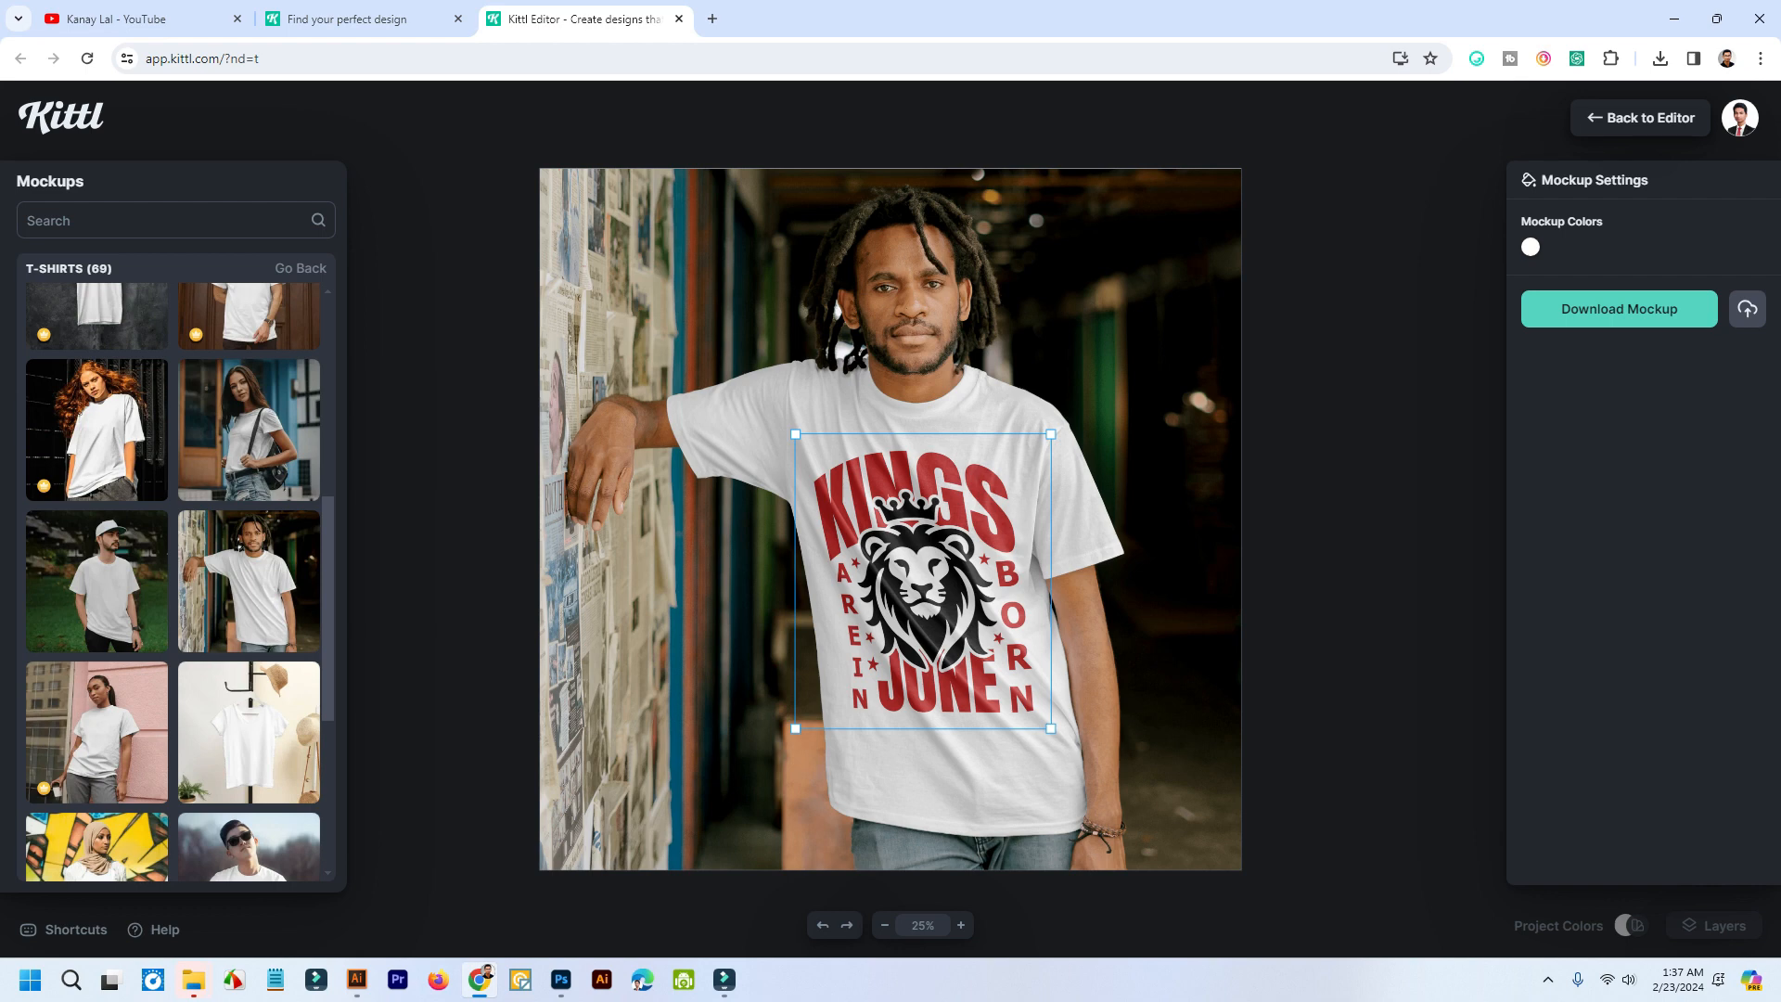
left_click(1618, 308)
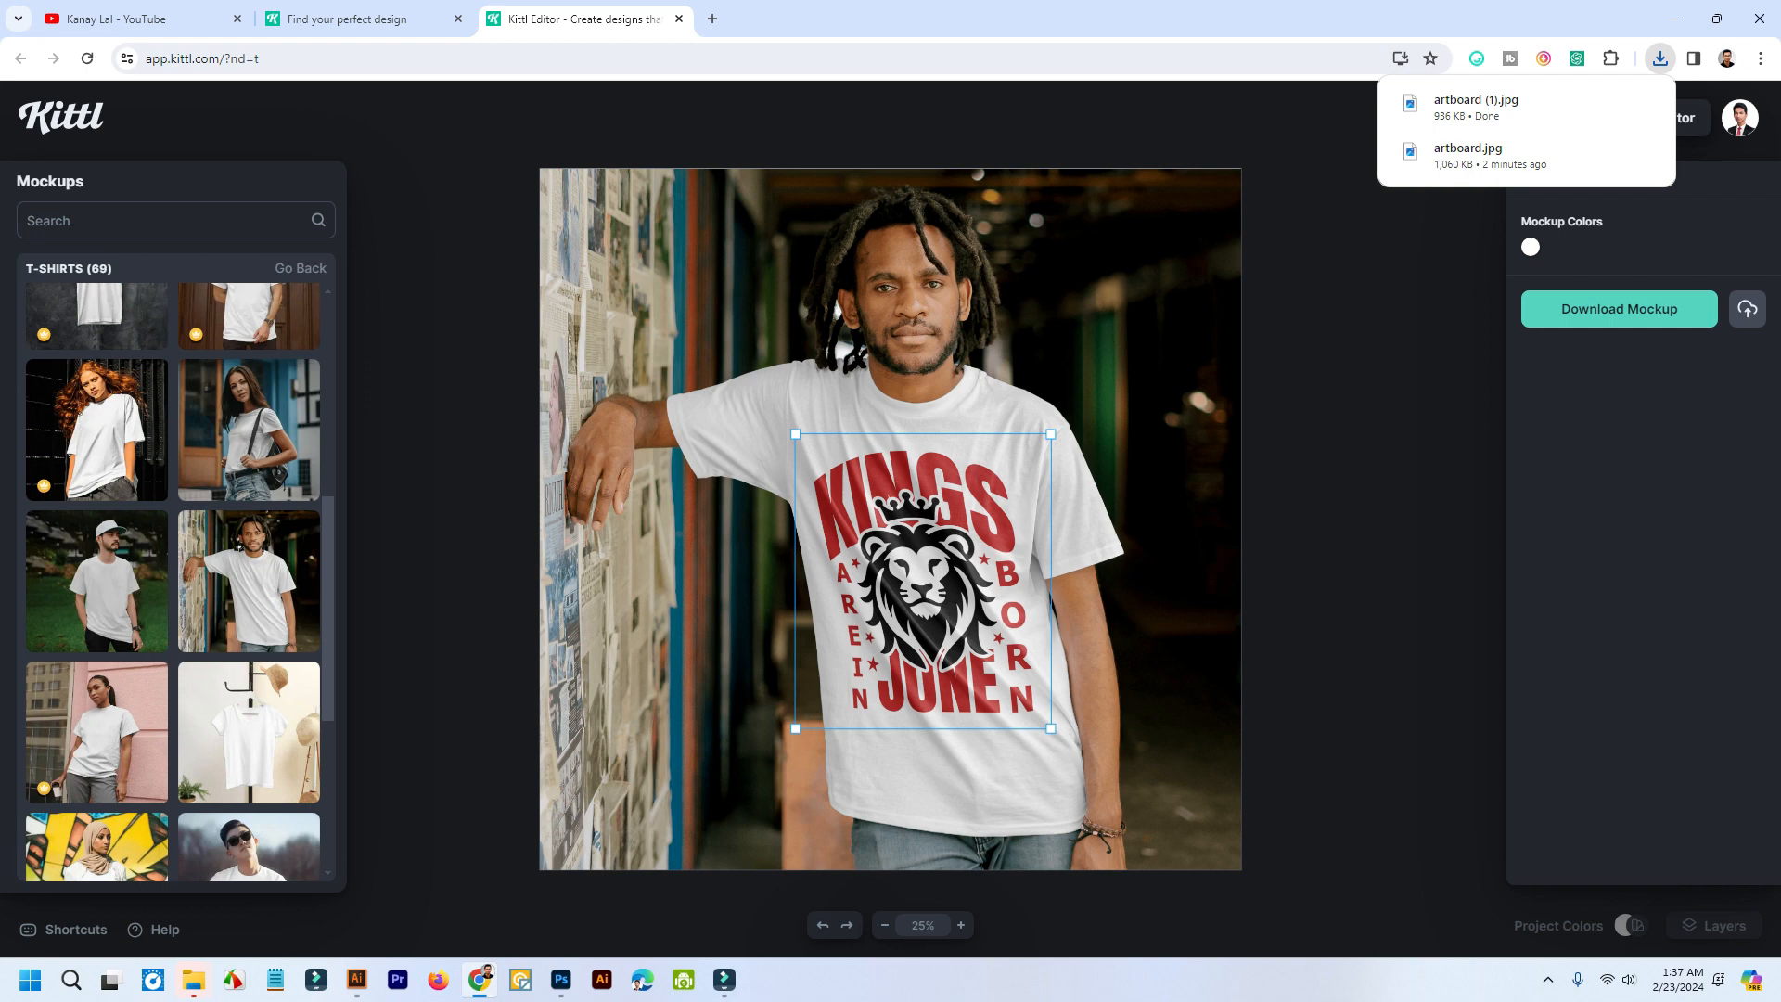
- Open fiverr.com in a new browser tab and search its services for "mockup design"
left_click(712, 19)
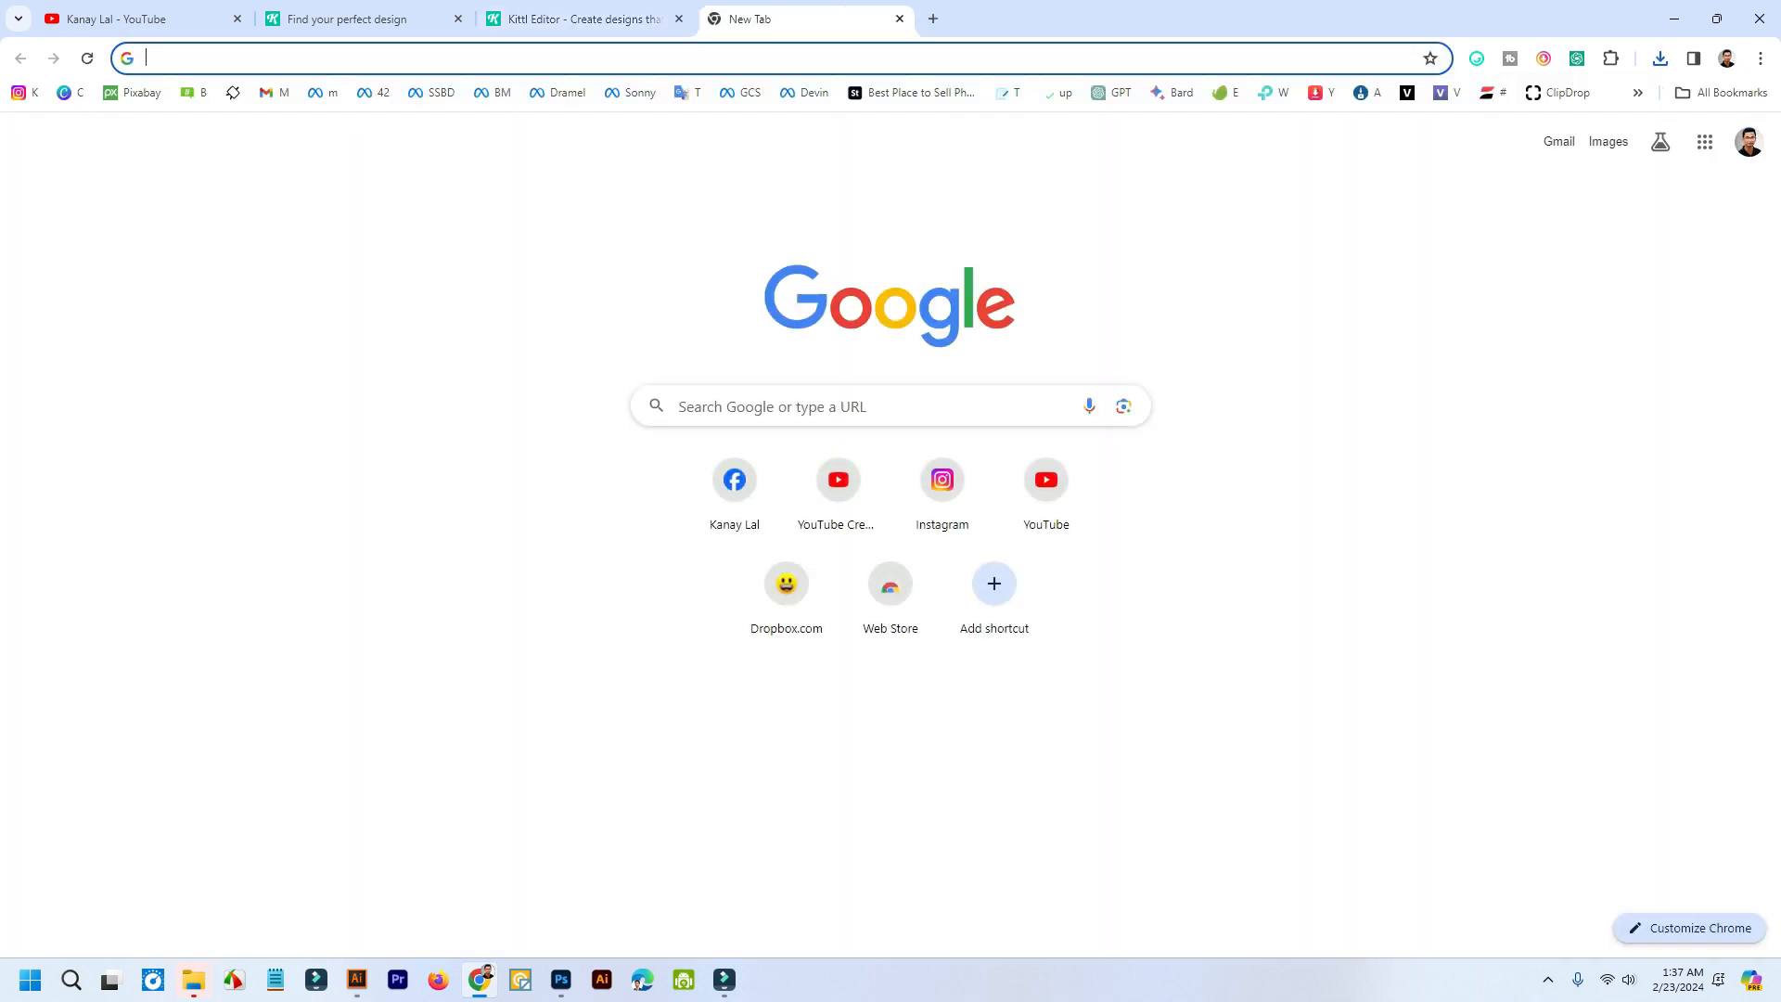
type("fi")
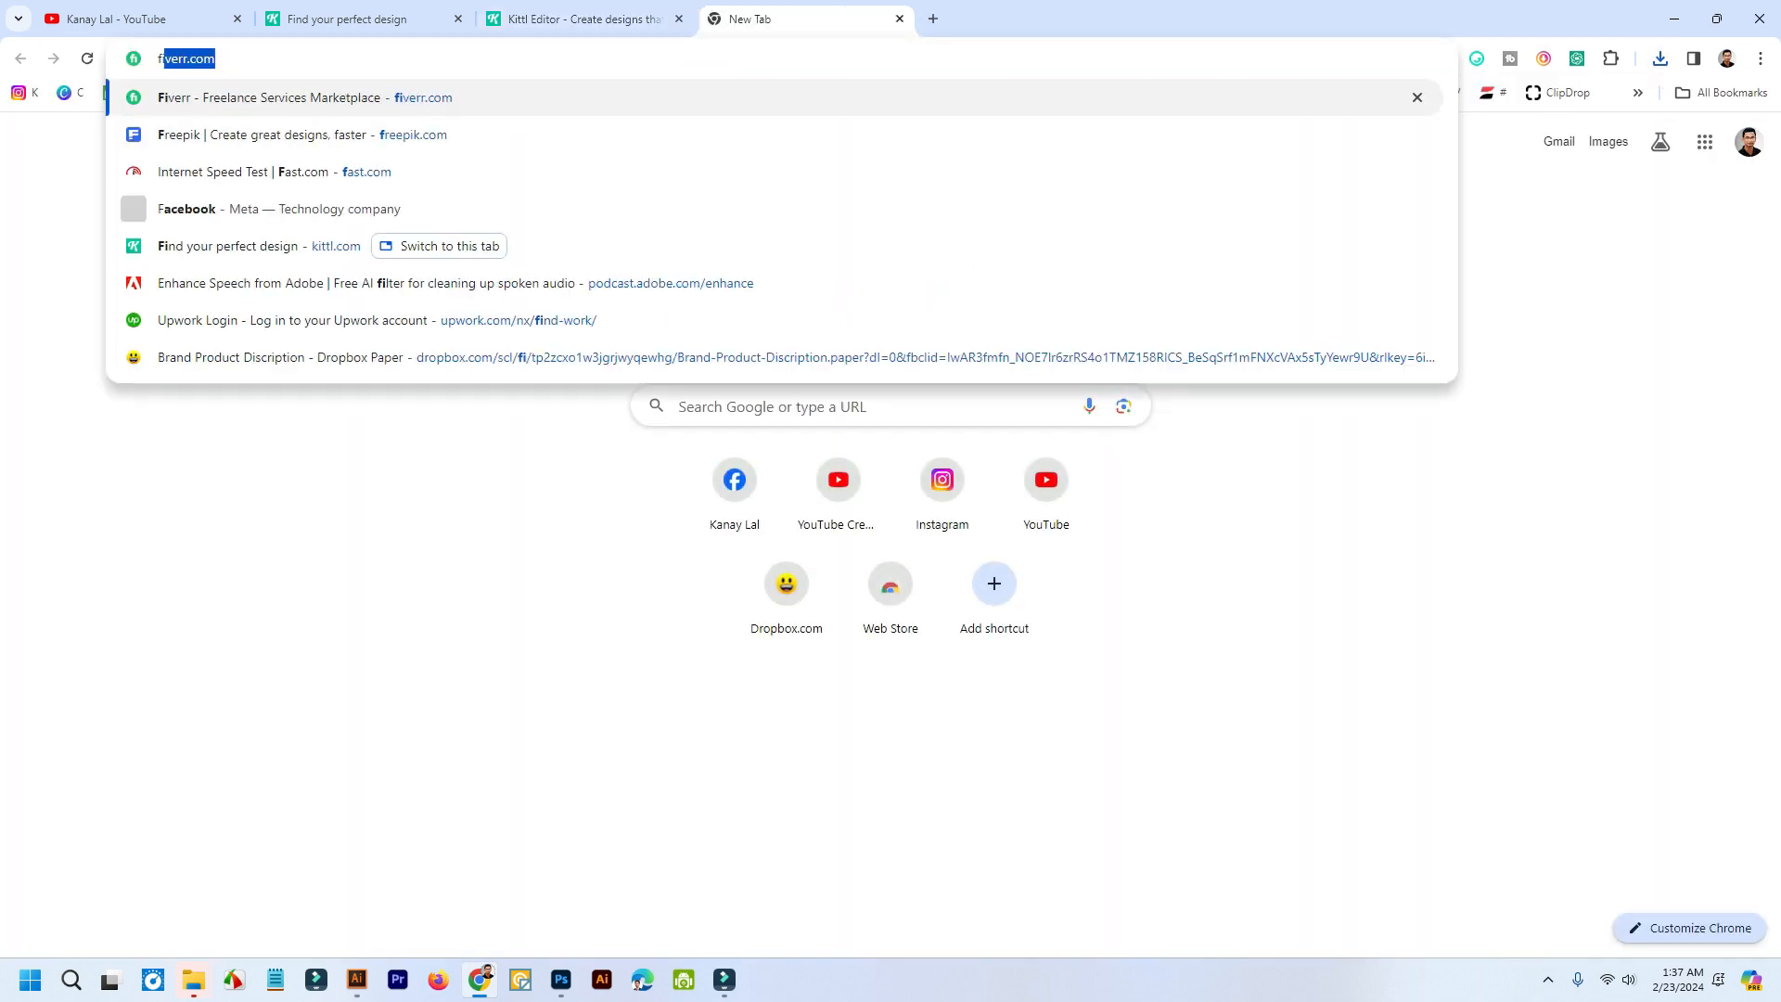
type("ve")
key("Return")
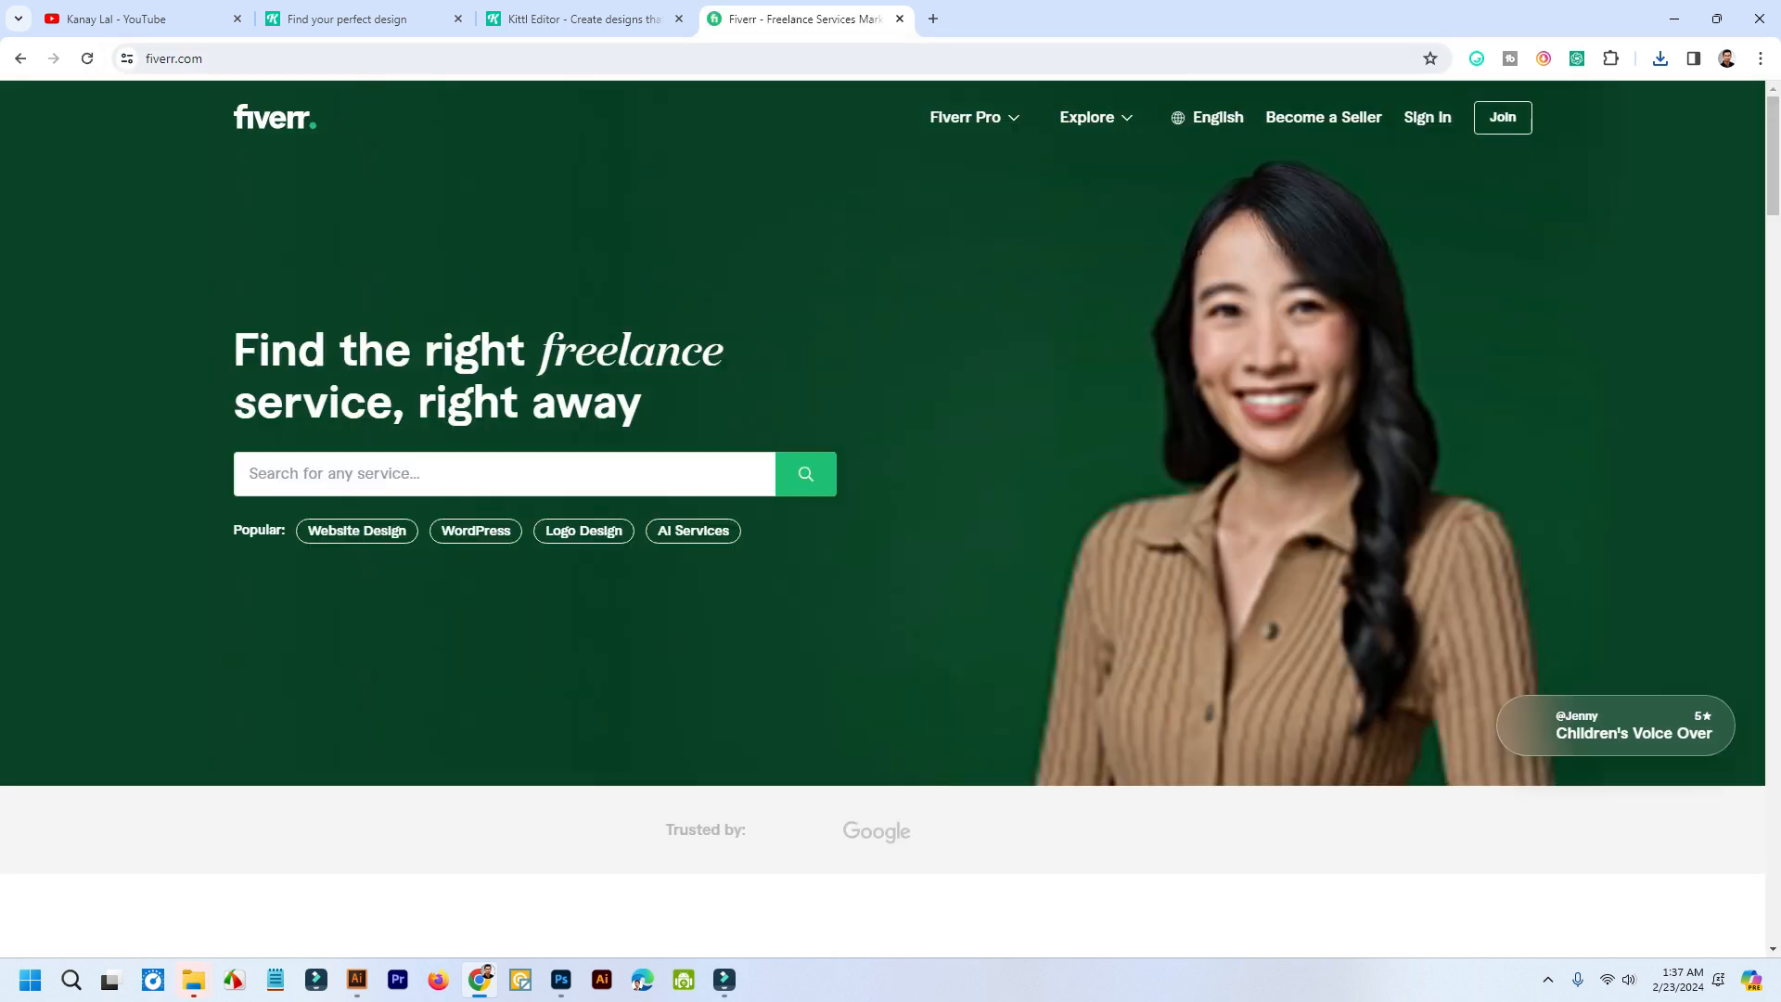
left_click(250, 473)
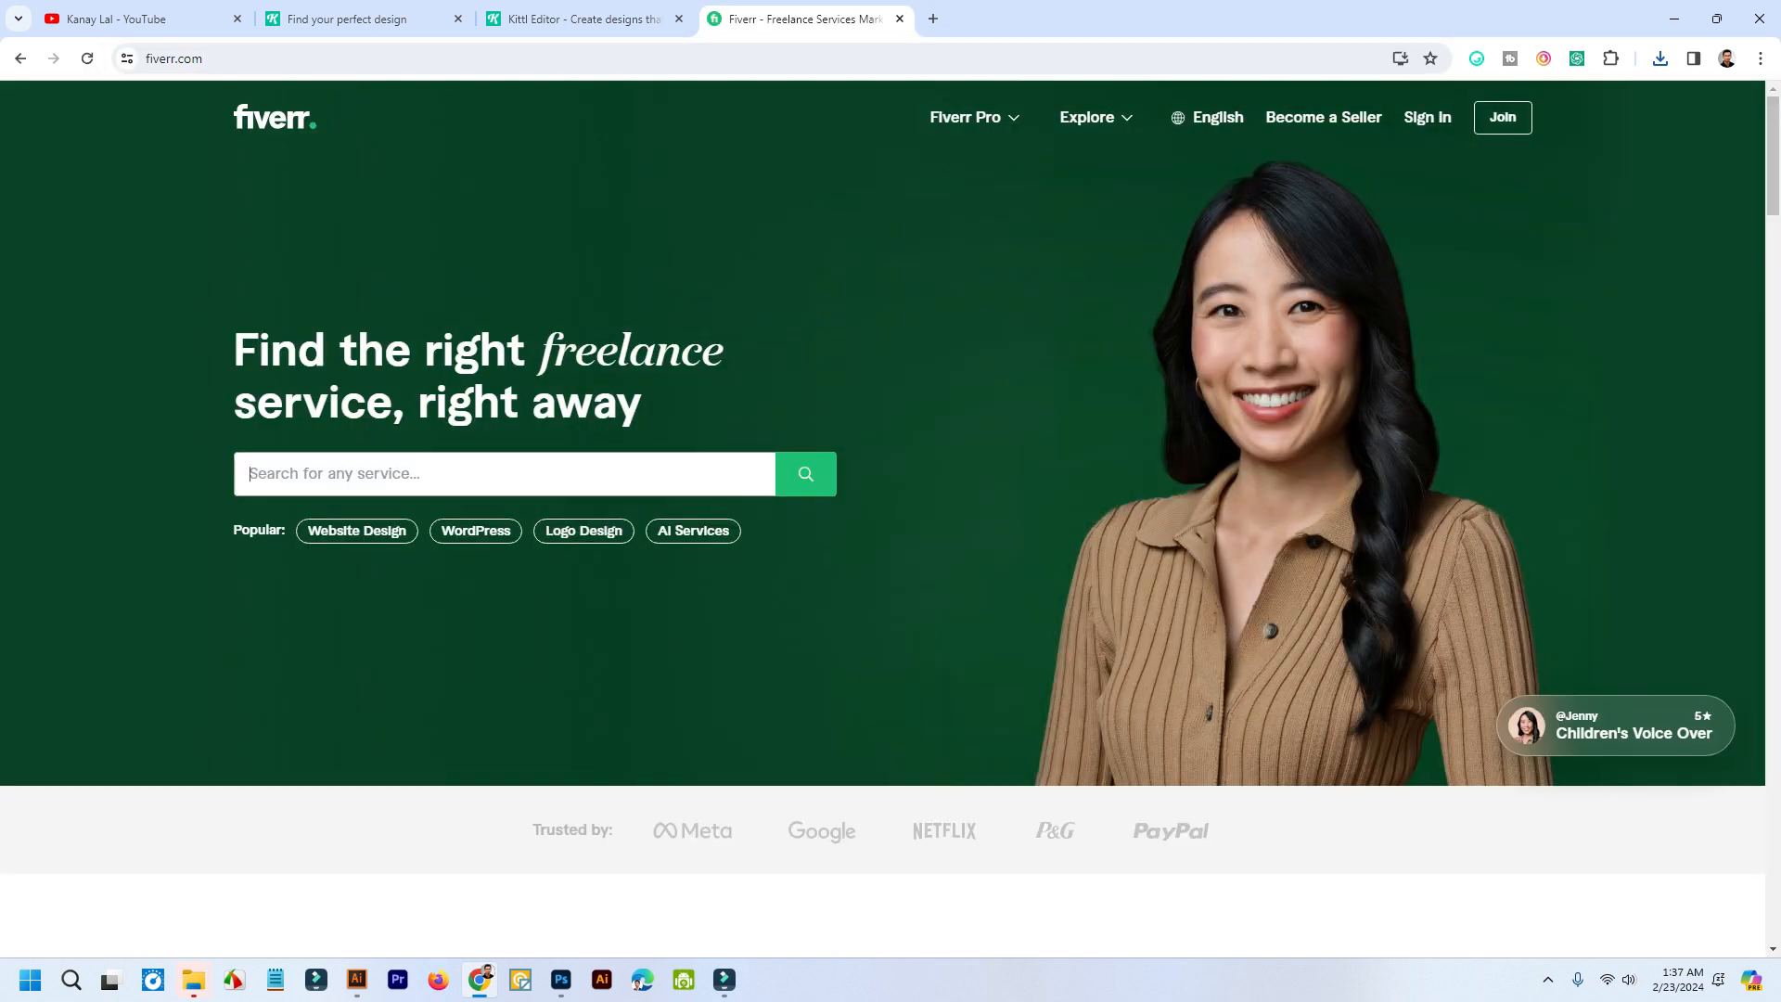
type("mockup design")
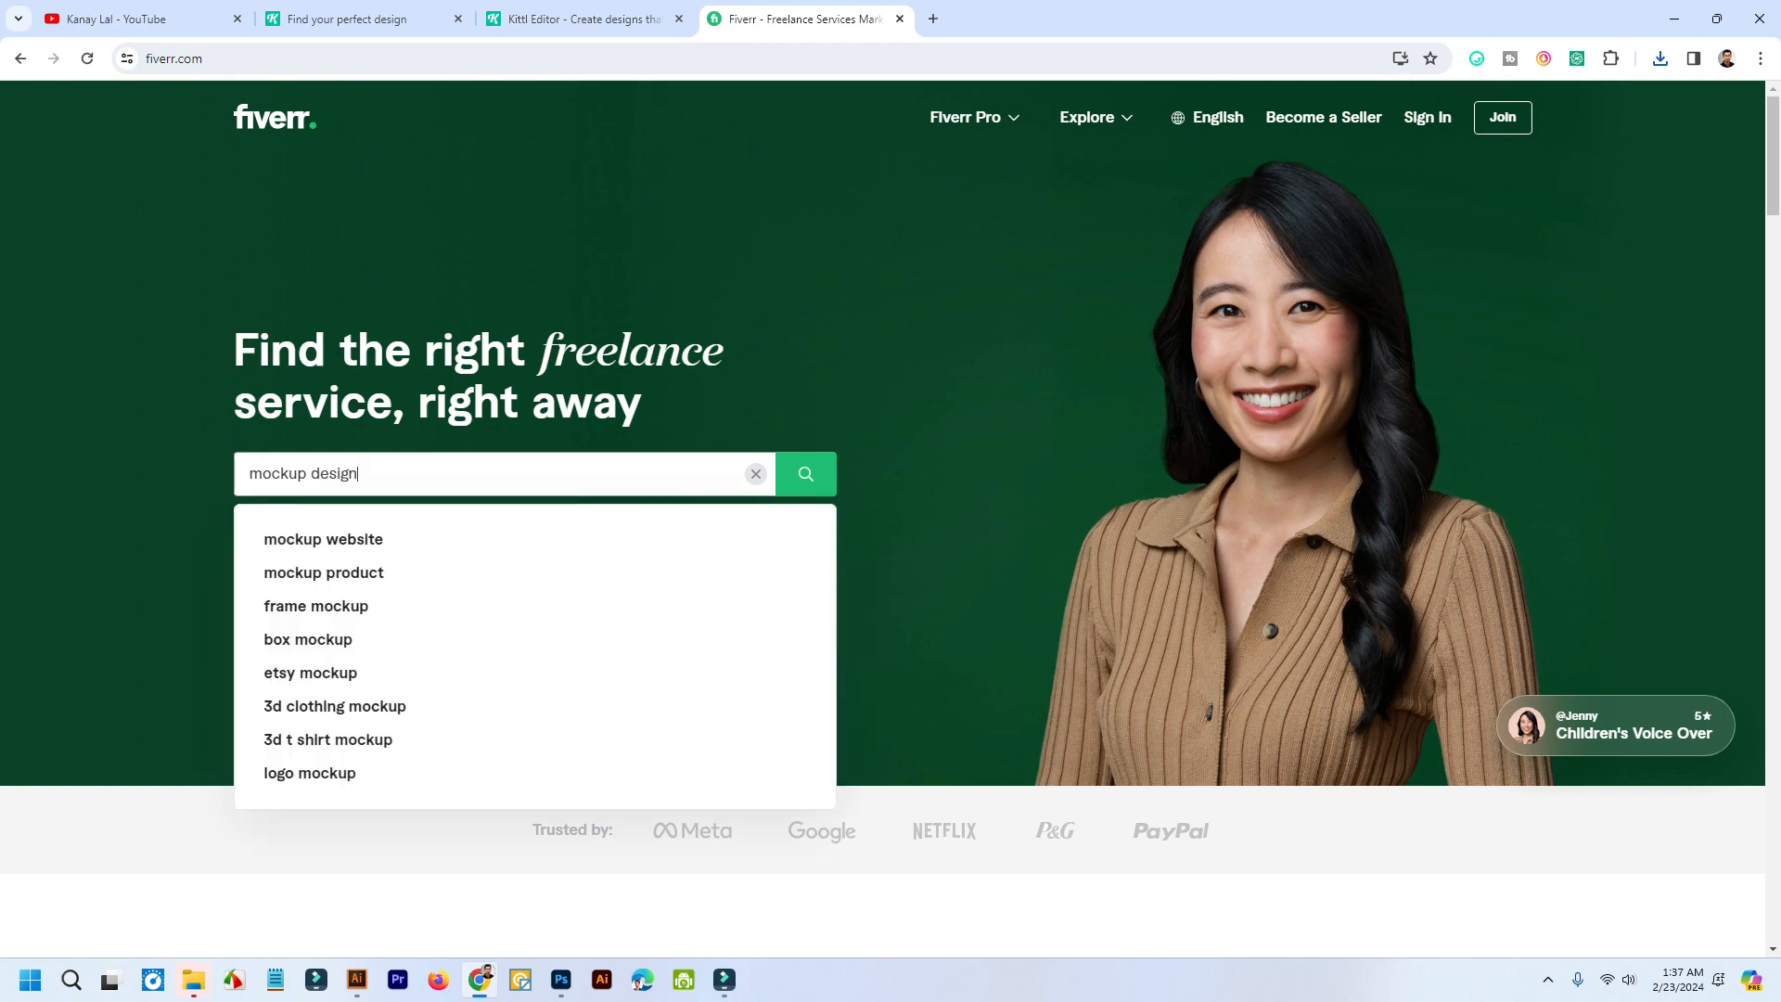
key("Return")
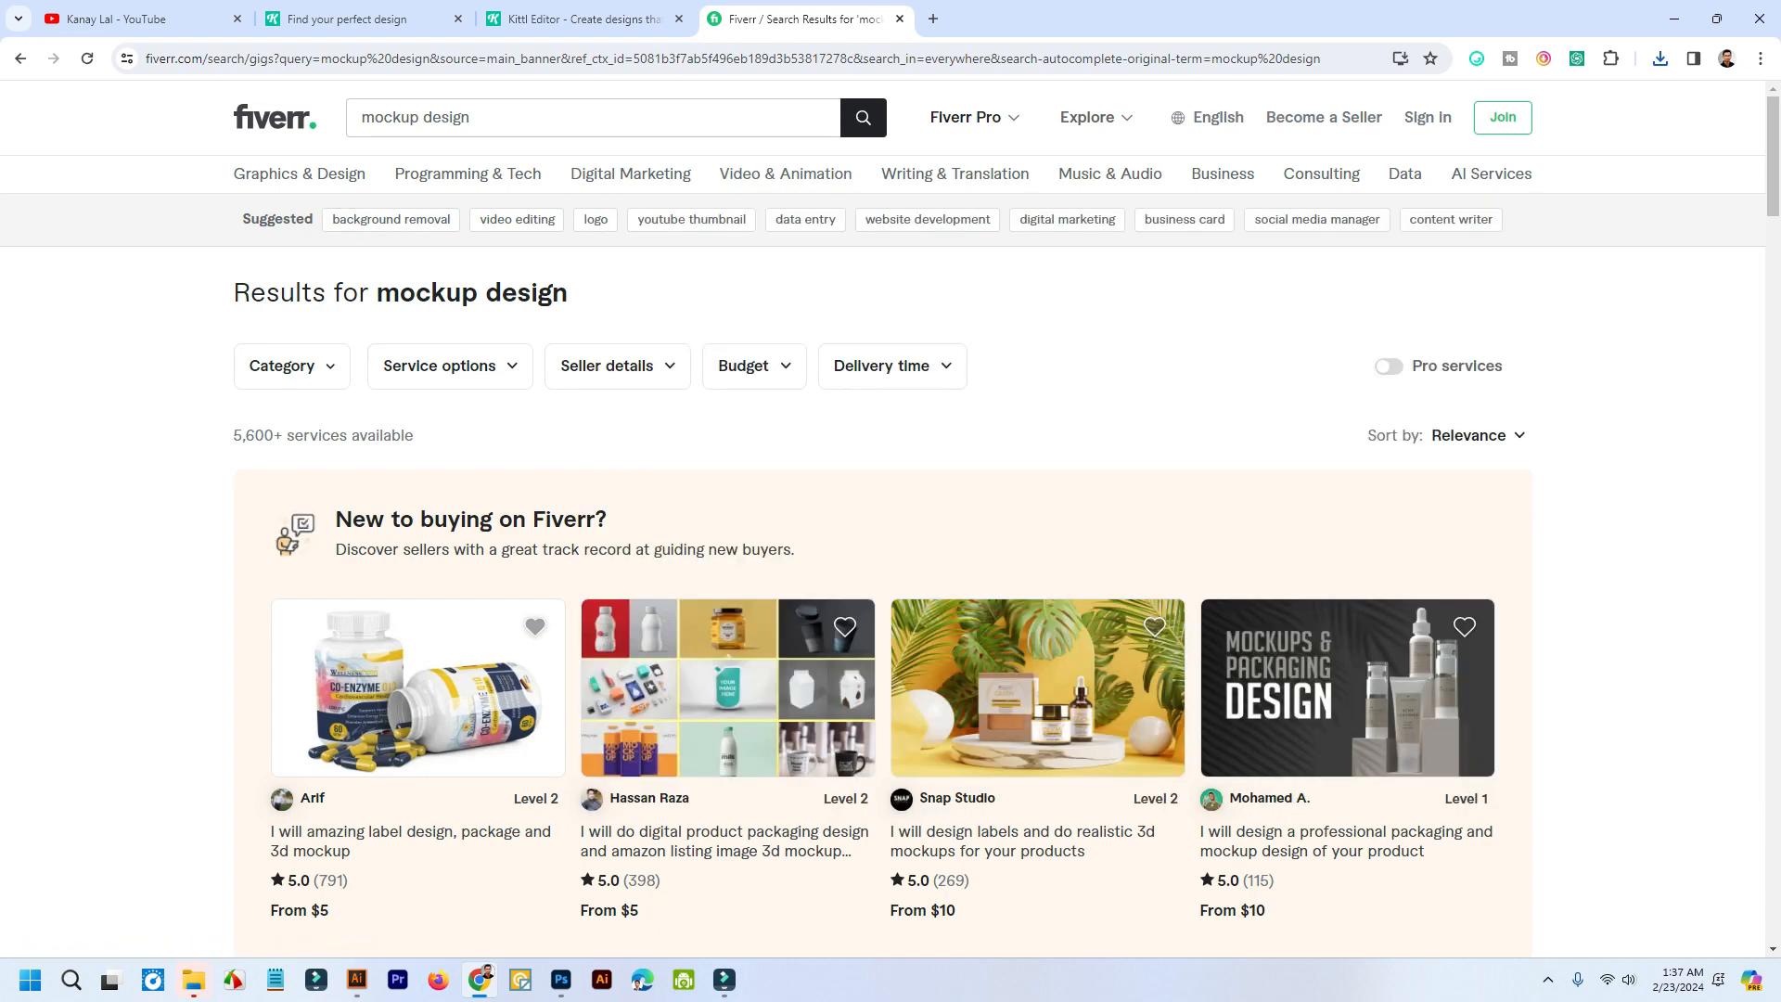
- Compare the Kittl T-shirt mockup with the mockup design services offered on Fiverr, checking their sample images and starting prices
left_click(583, 19)
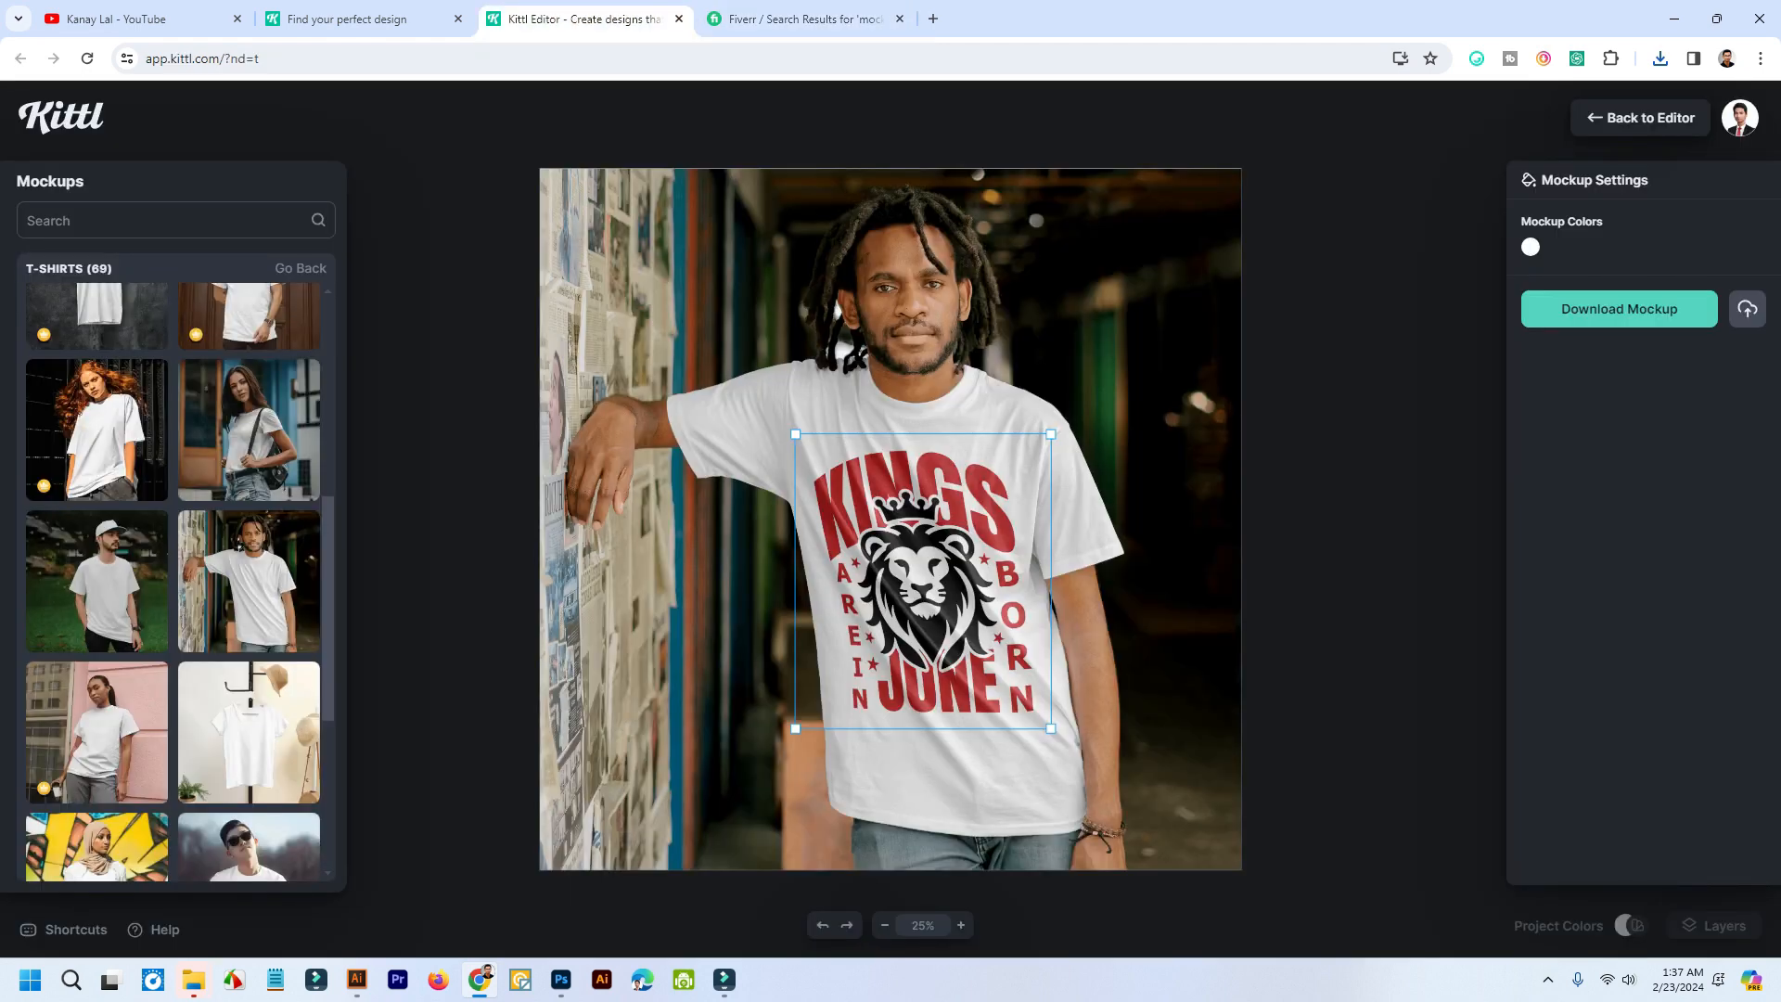
left_click(797, 18)
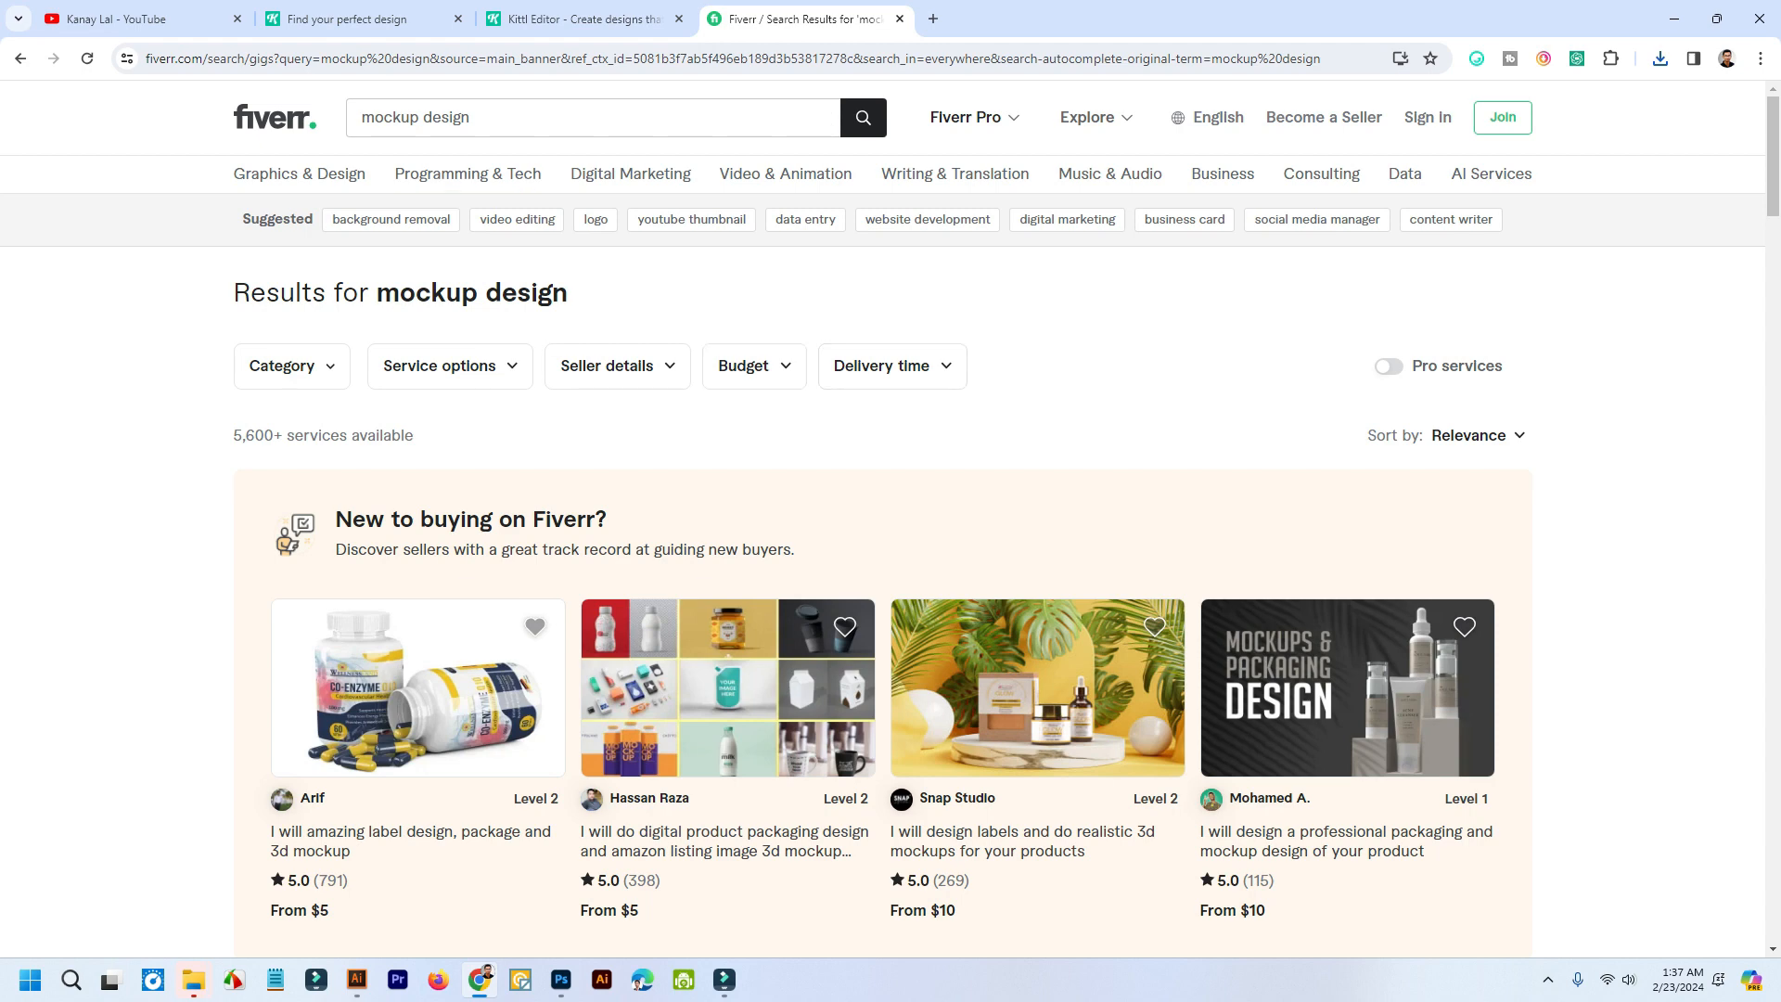
scroll(649, 649, "down", 2)
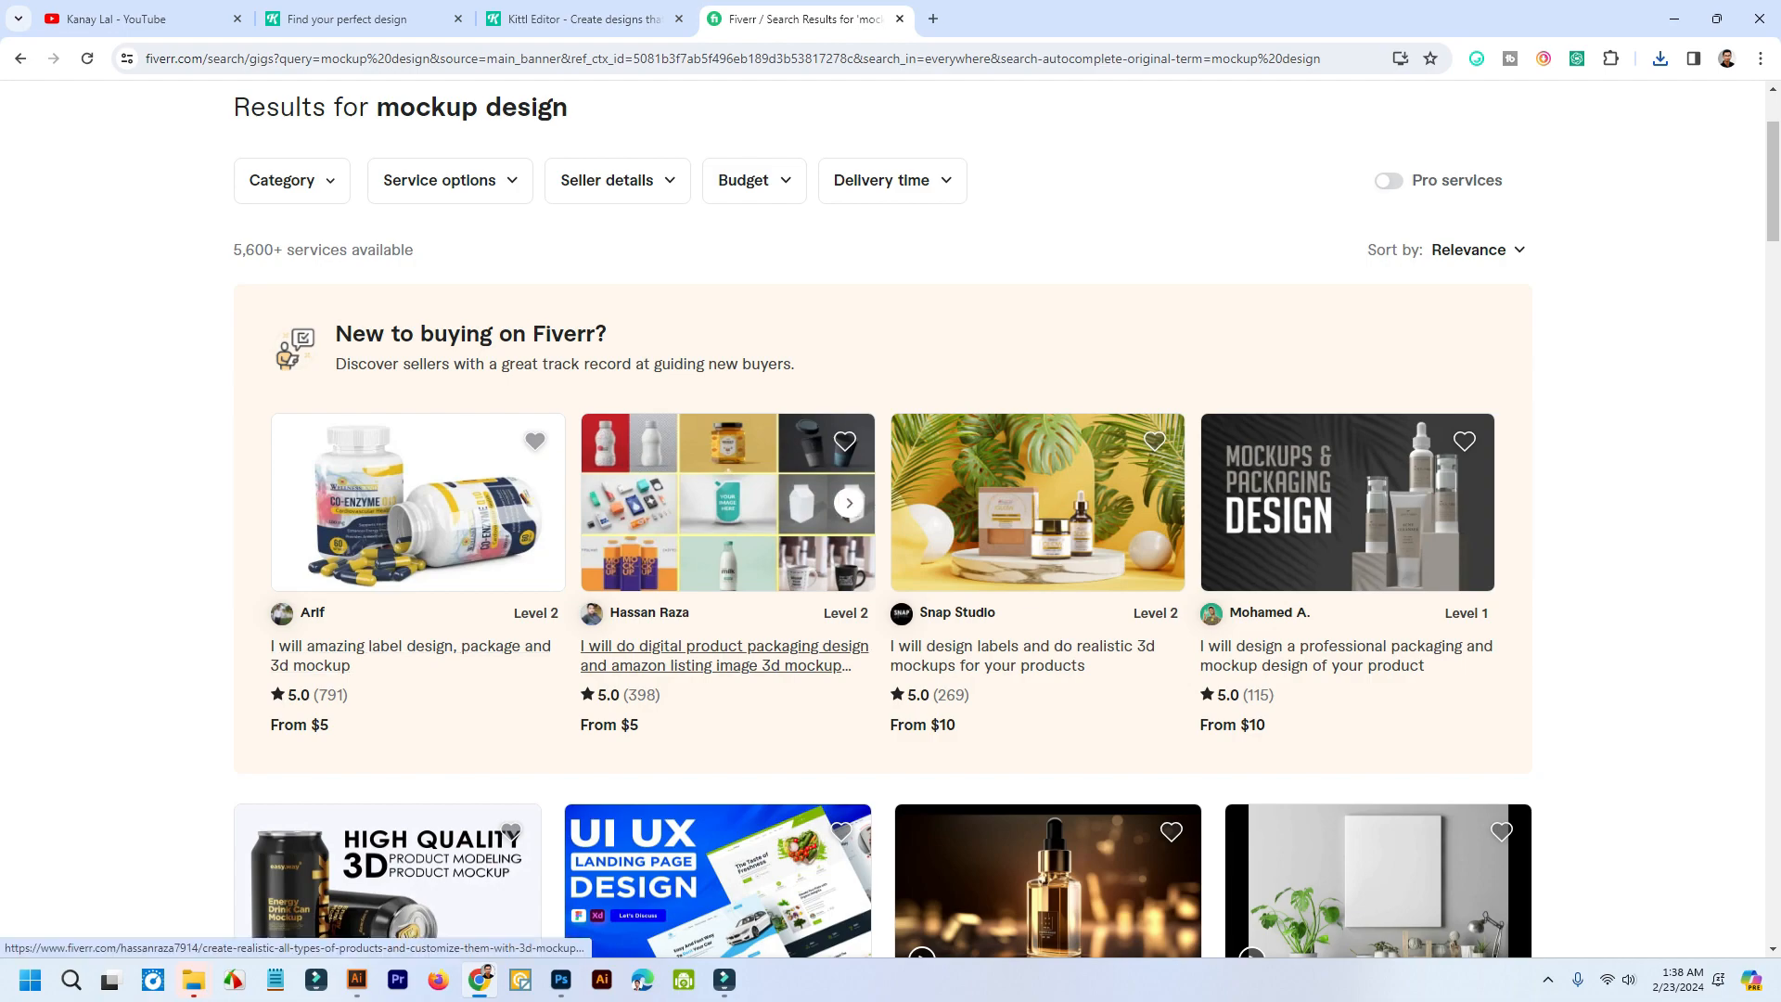
scroll(891, 603, "down", 9)
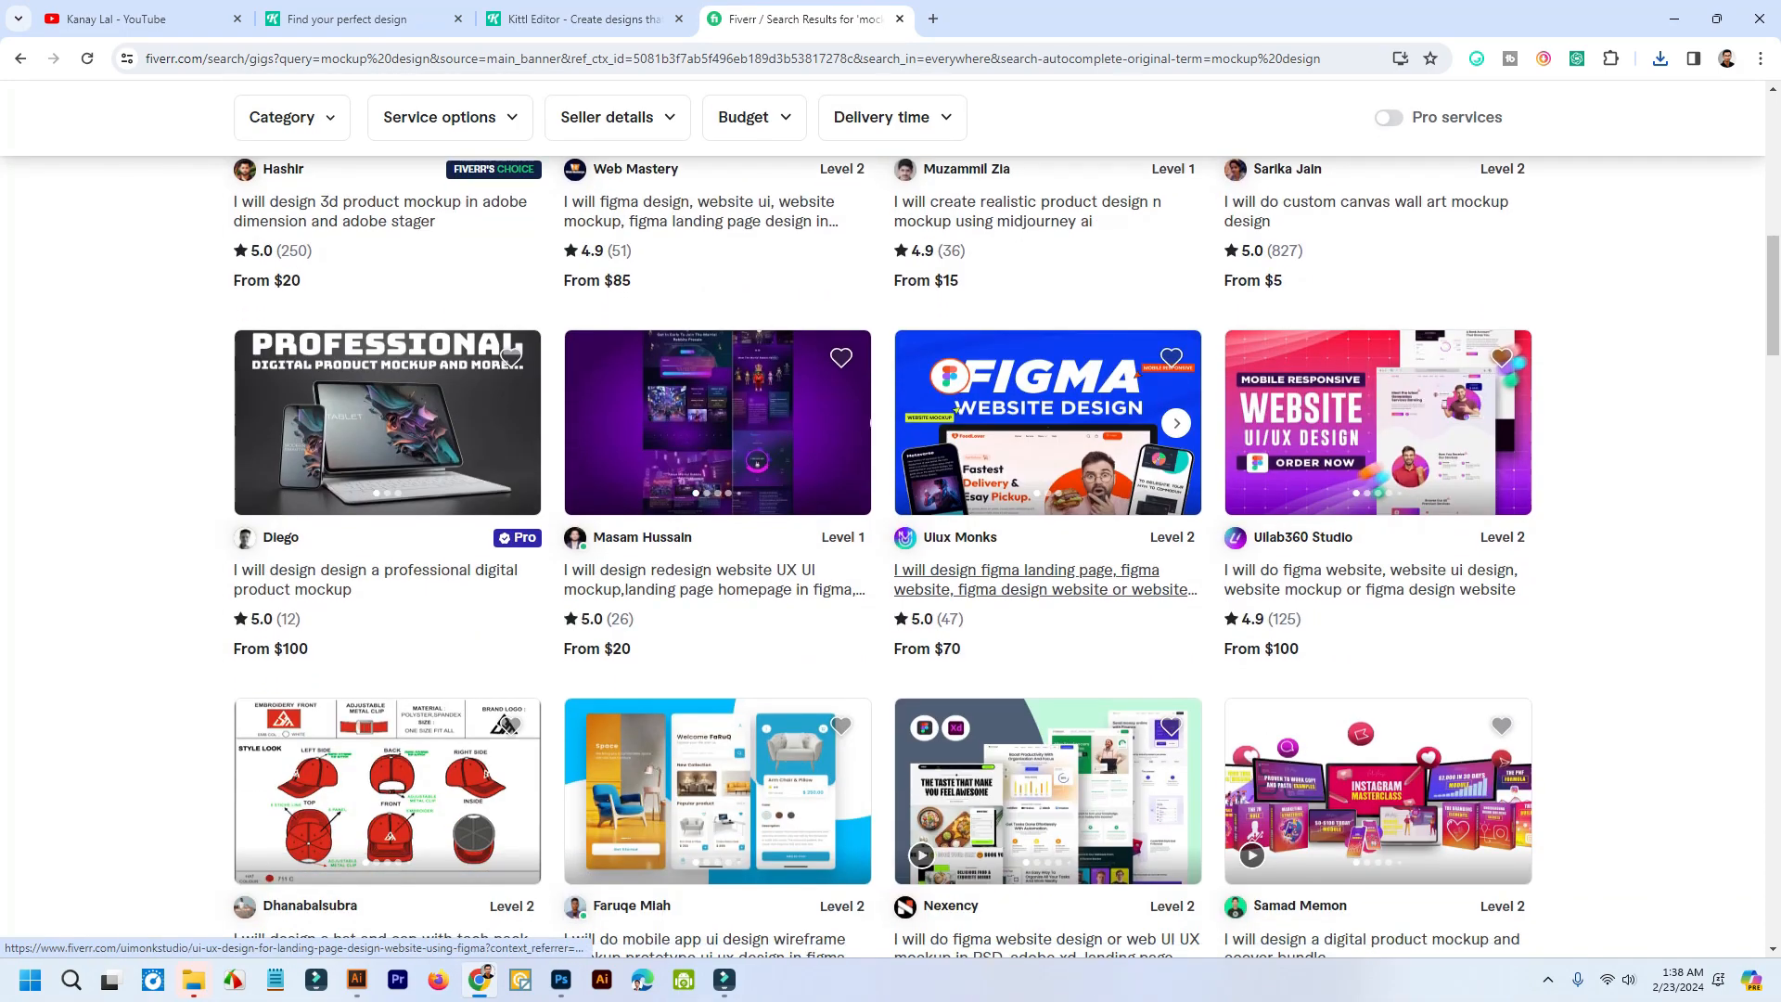
scroll(1020, 649, "down", 11)
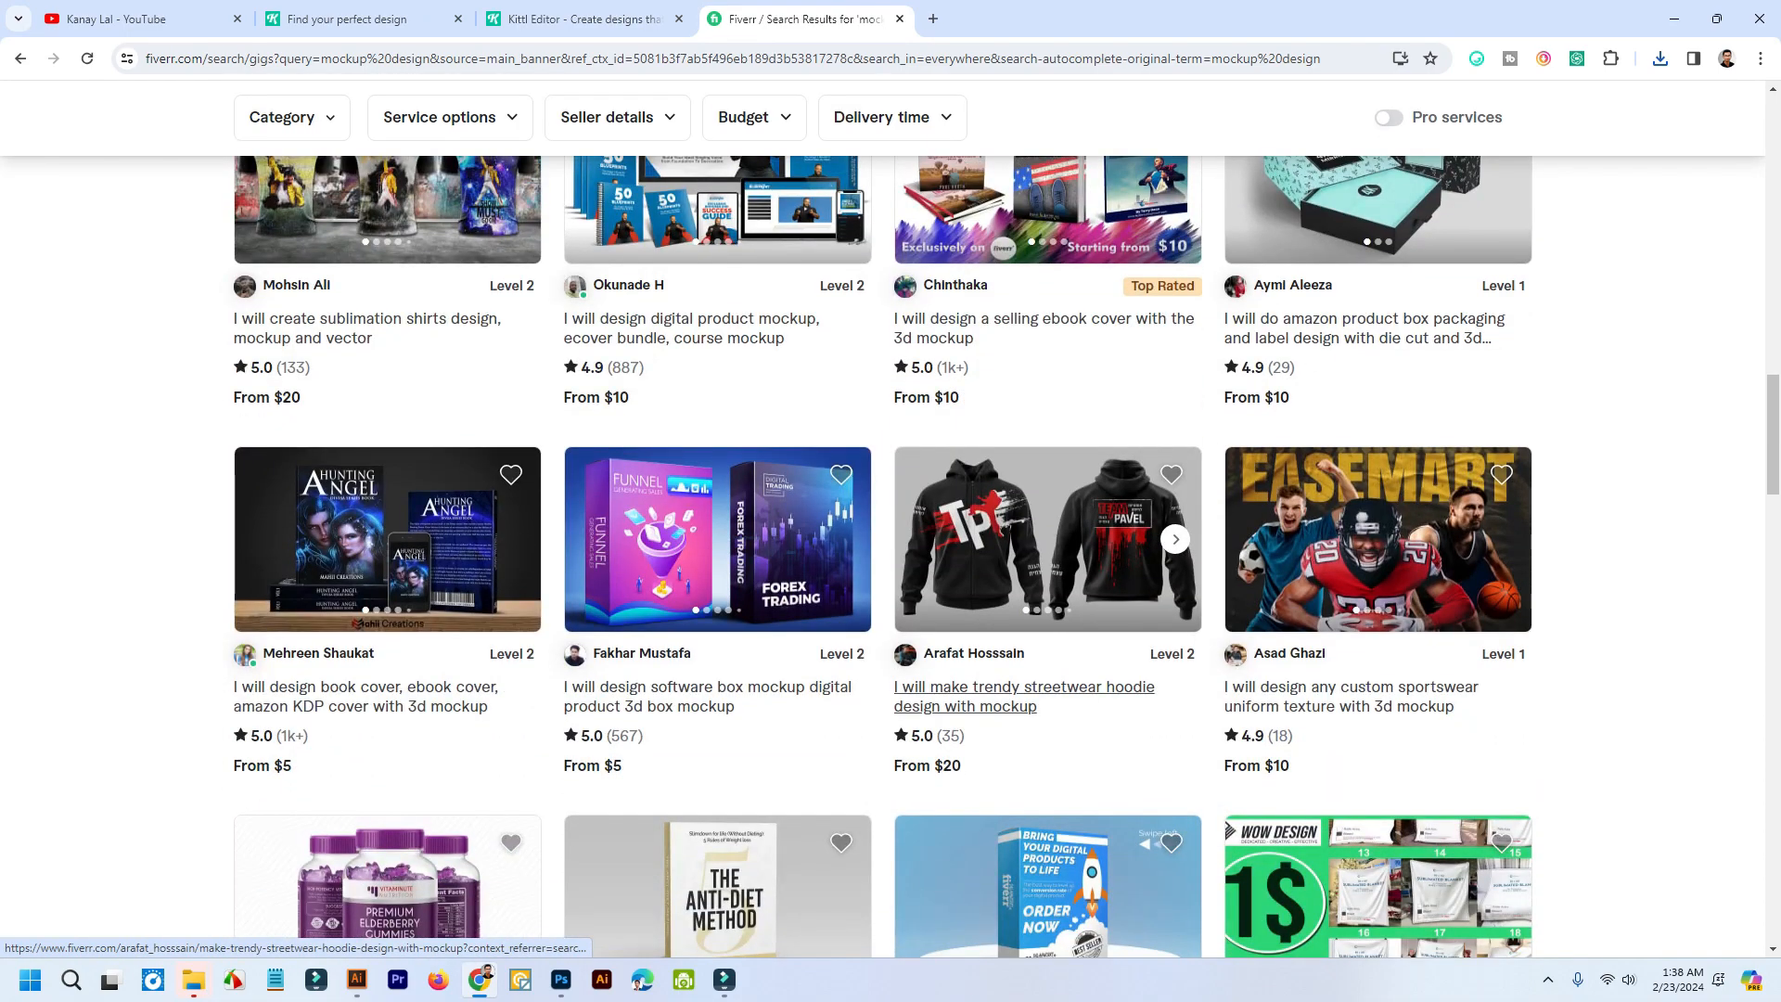
scroll(891, 557, "up", 6)
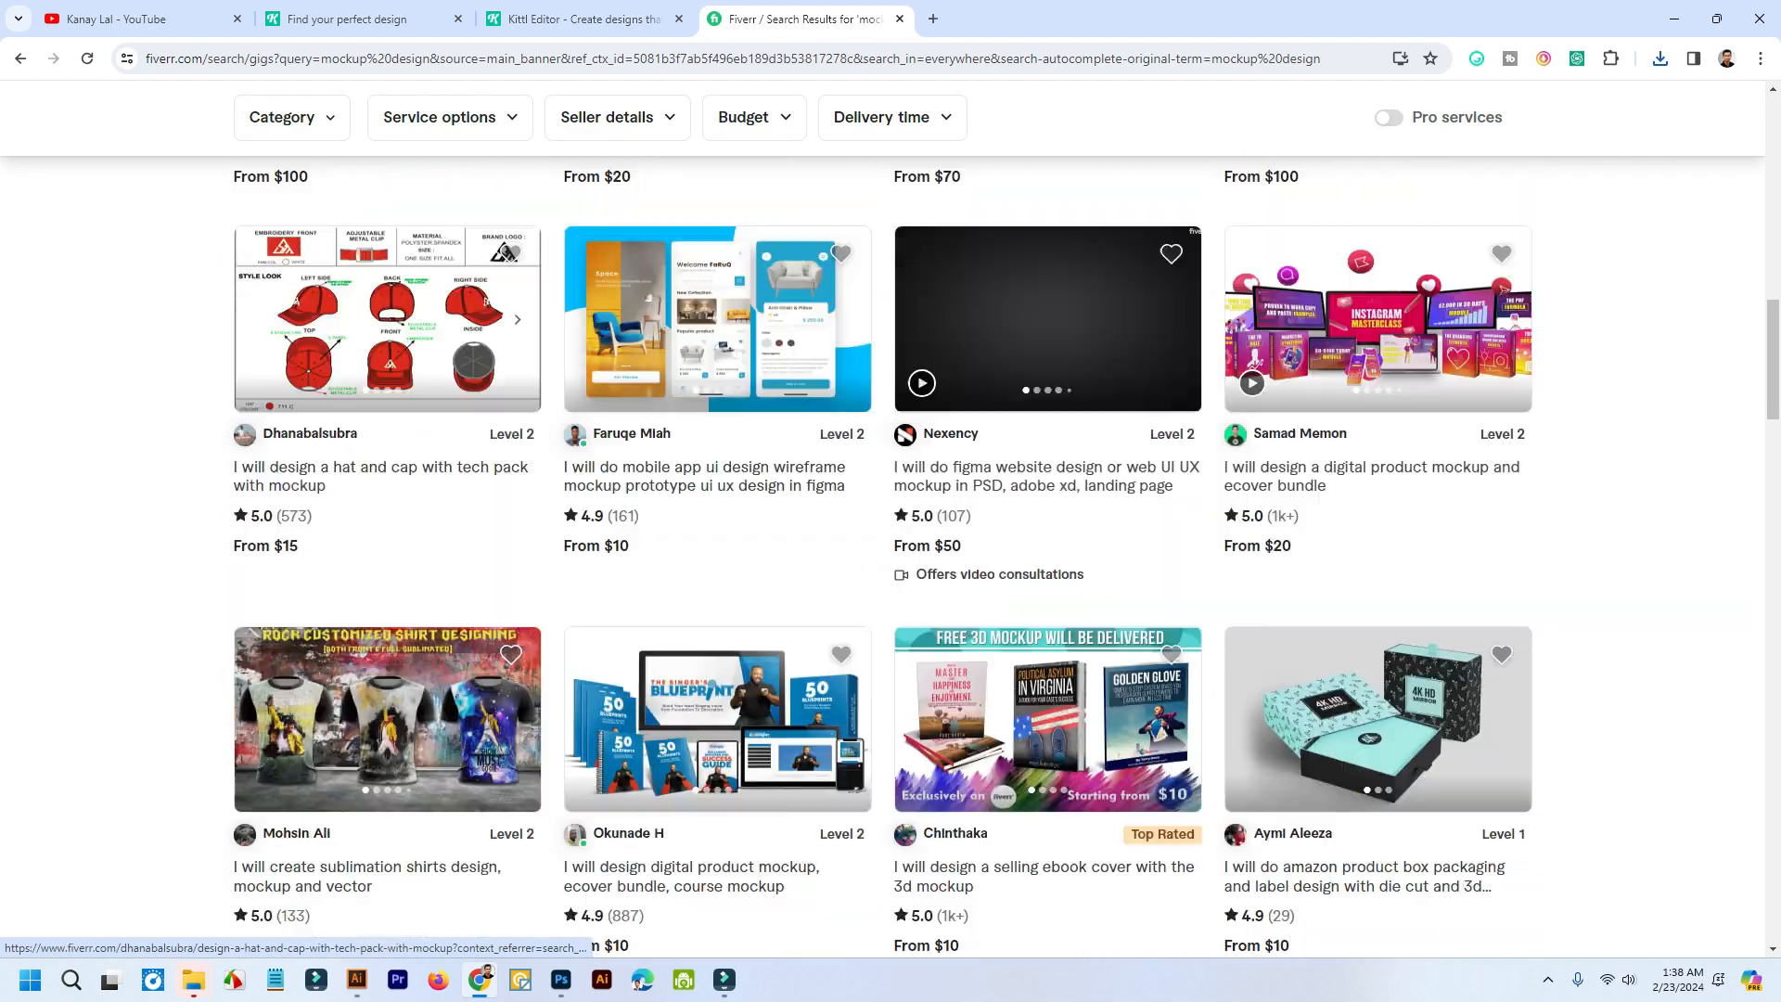
scroll(389, 371, "up", 15)
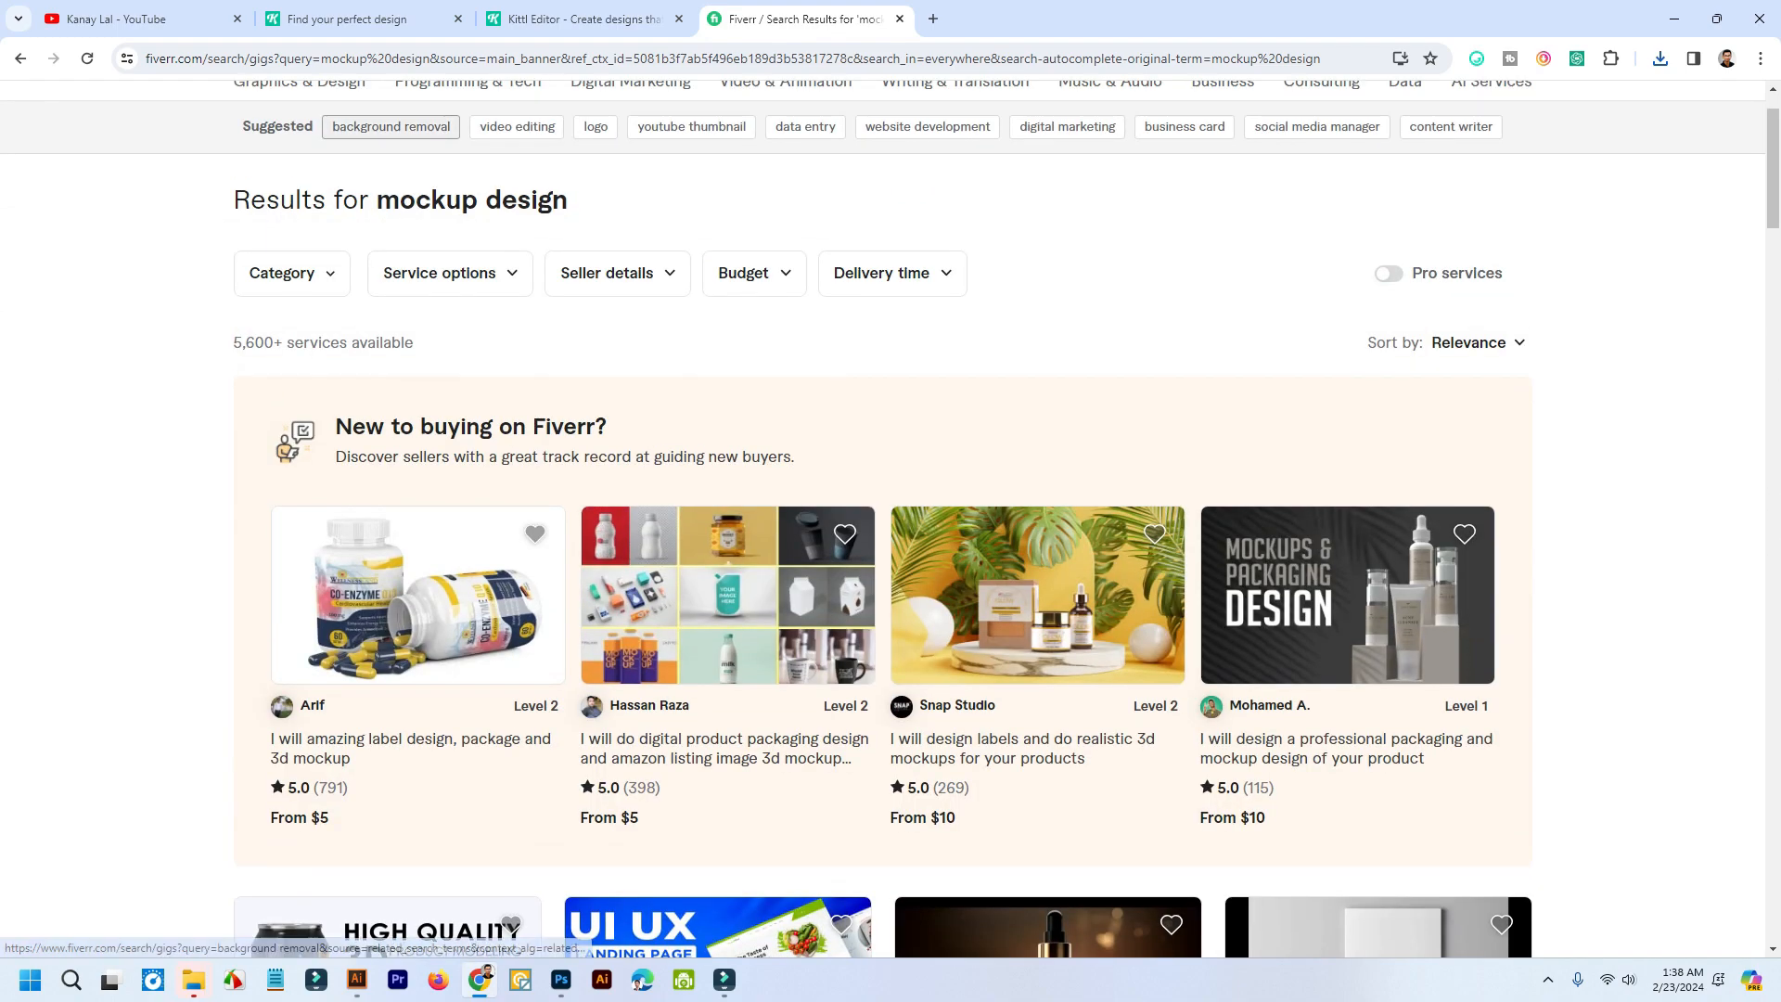
scroll(390, 126, "up", 1)
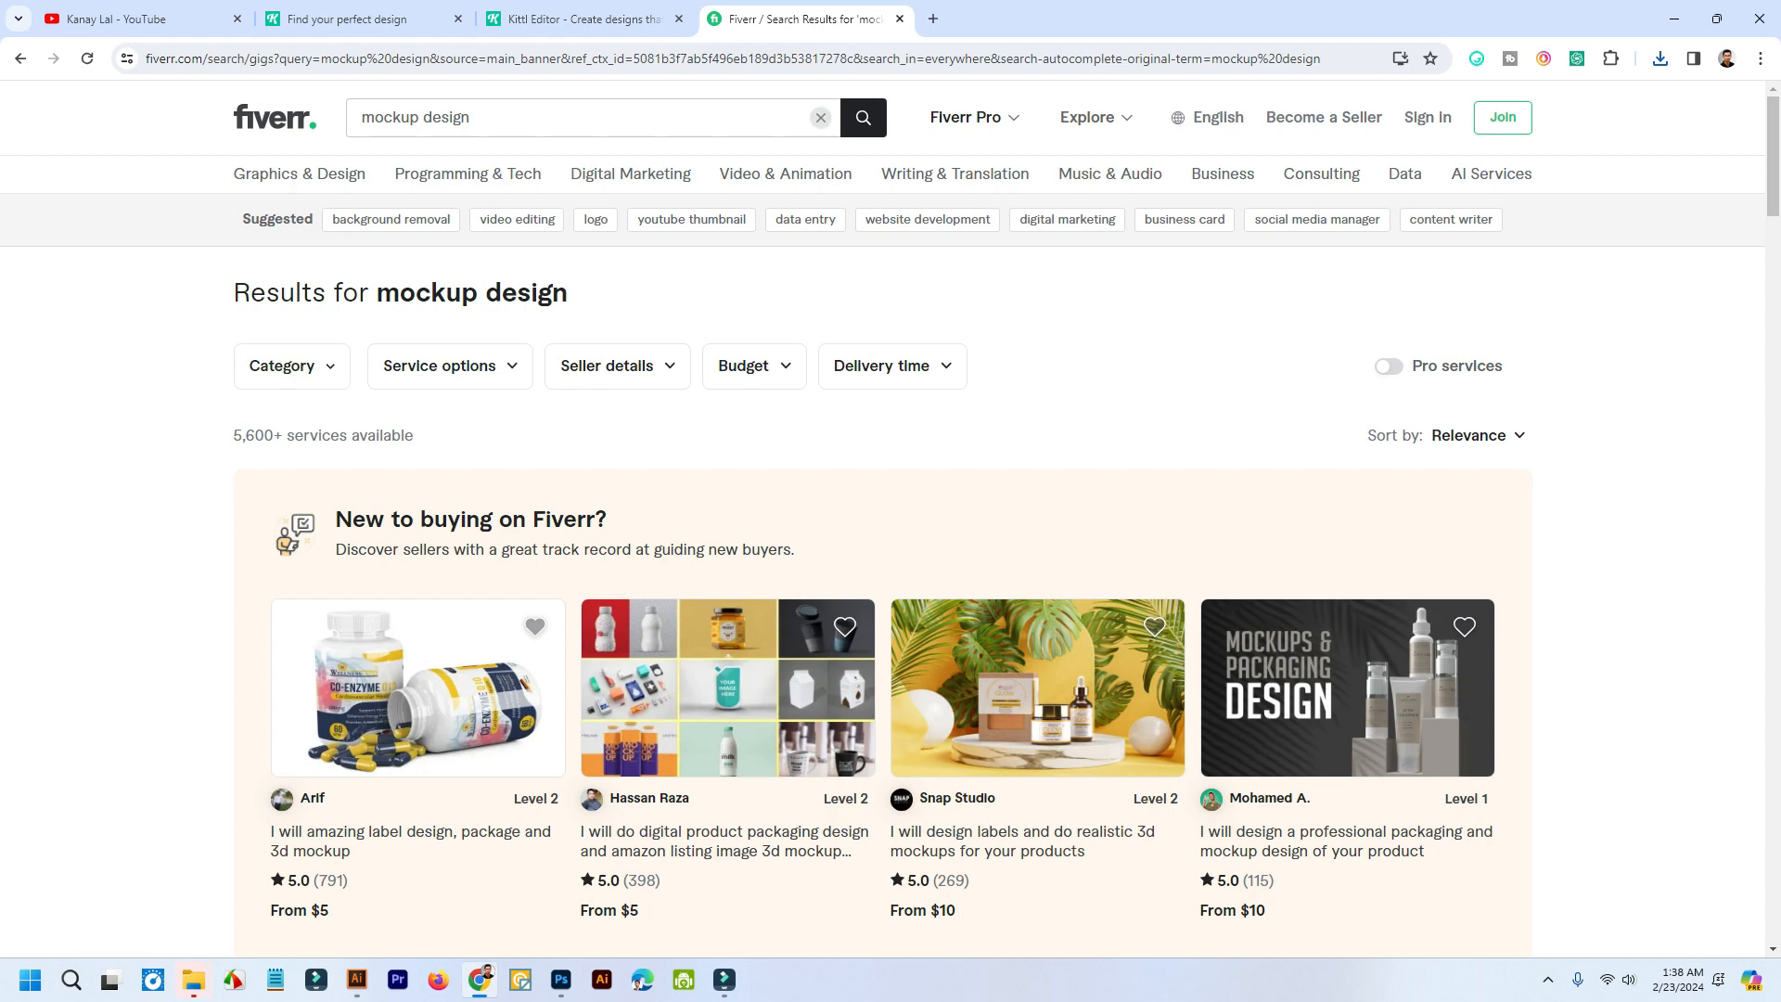
- Refine the Fiverr search to "t shirt mockup design"
left_click(363, 117)
type("t s")
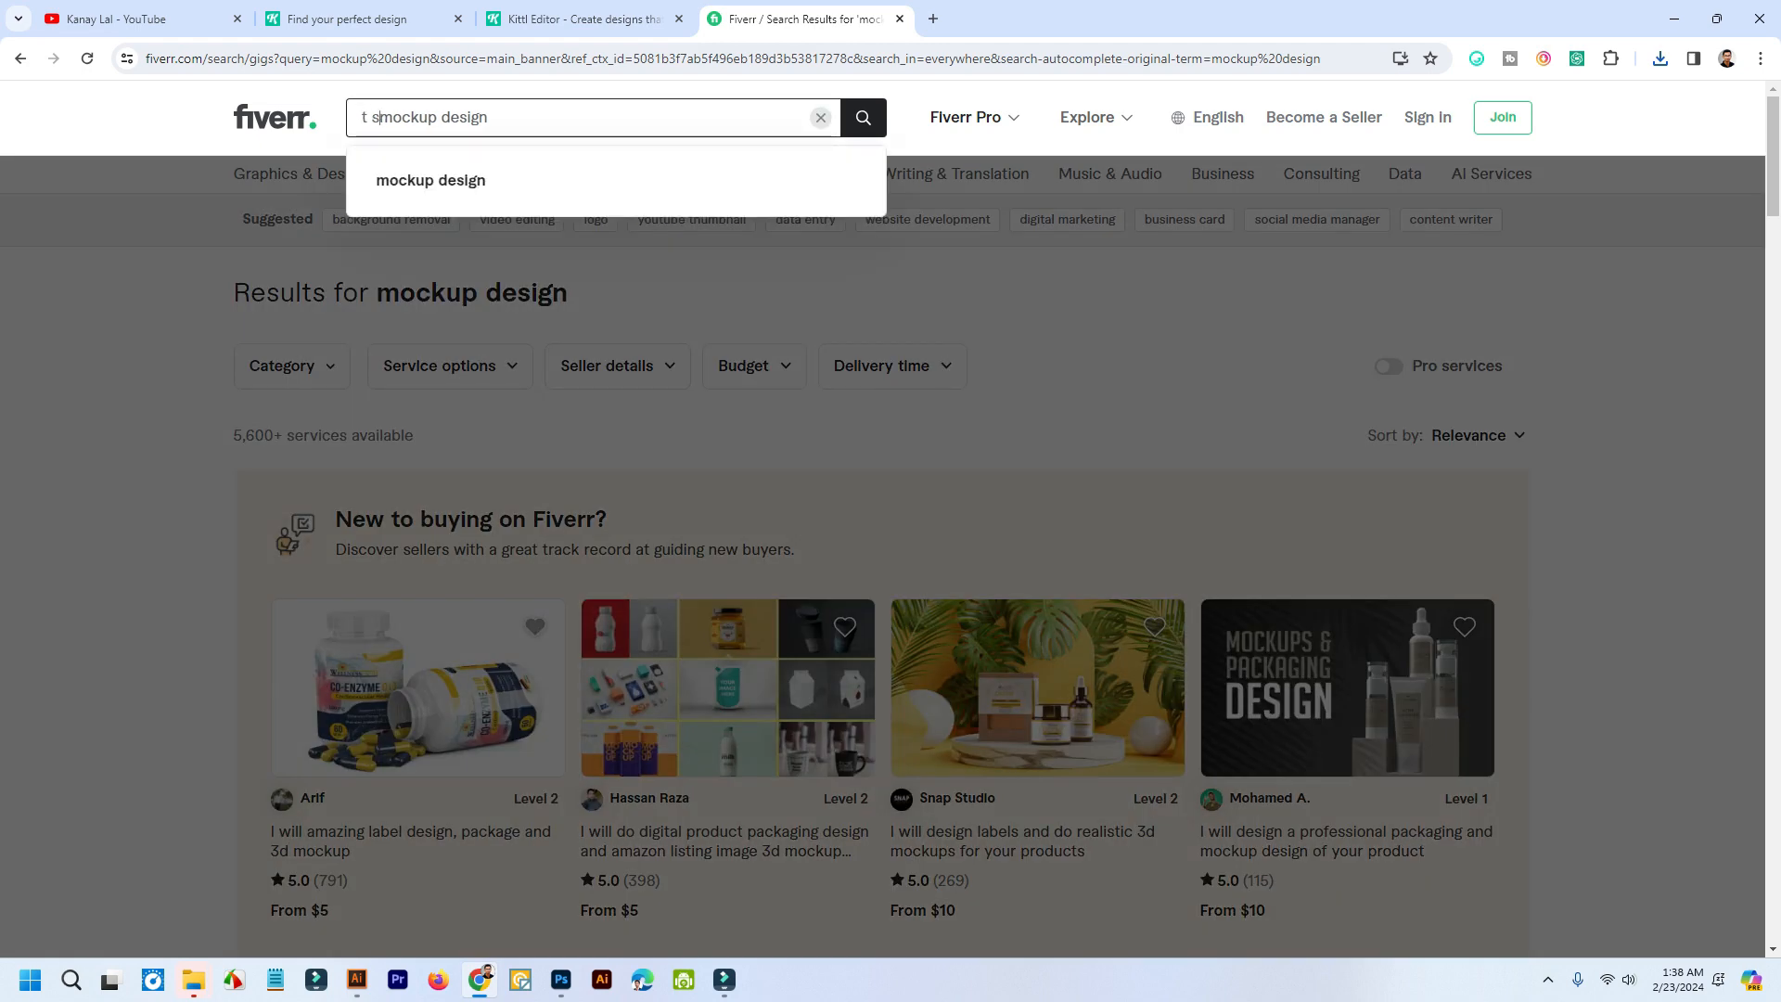
type("hirt")
key("Return")
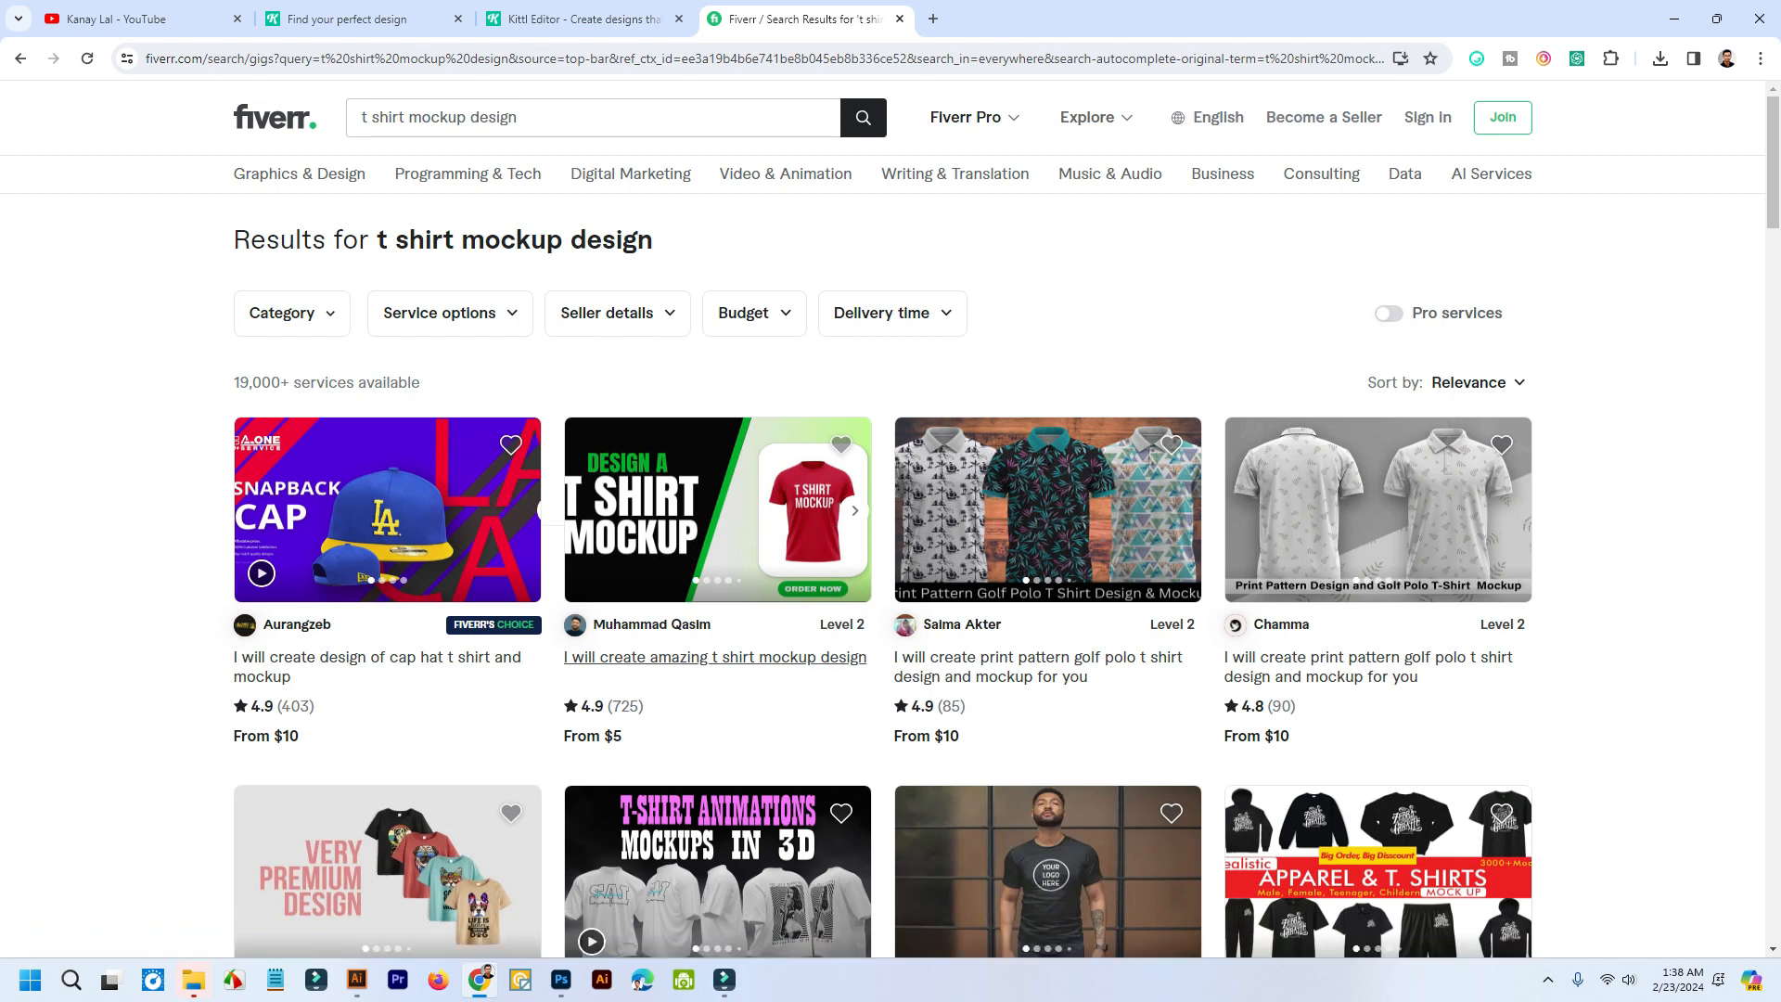
- Browse the T-shirt mockup services on Fiverr, examining their sample images and prices against the finished Kittl mockup
scroll(1372, 668, "down", 2)
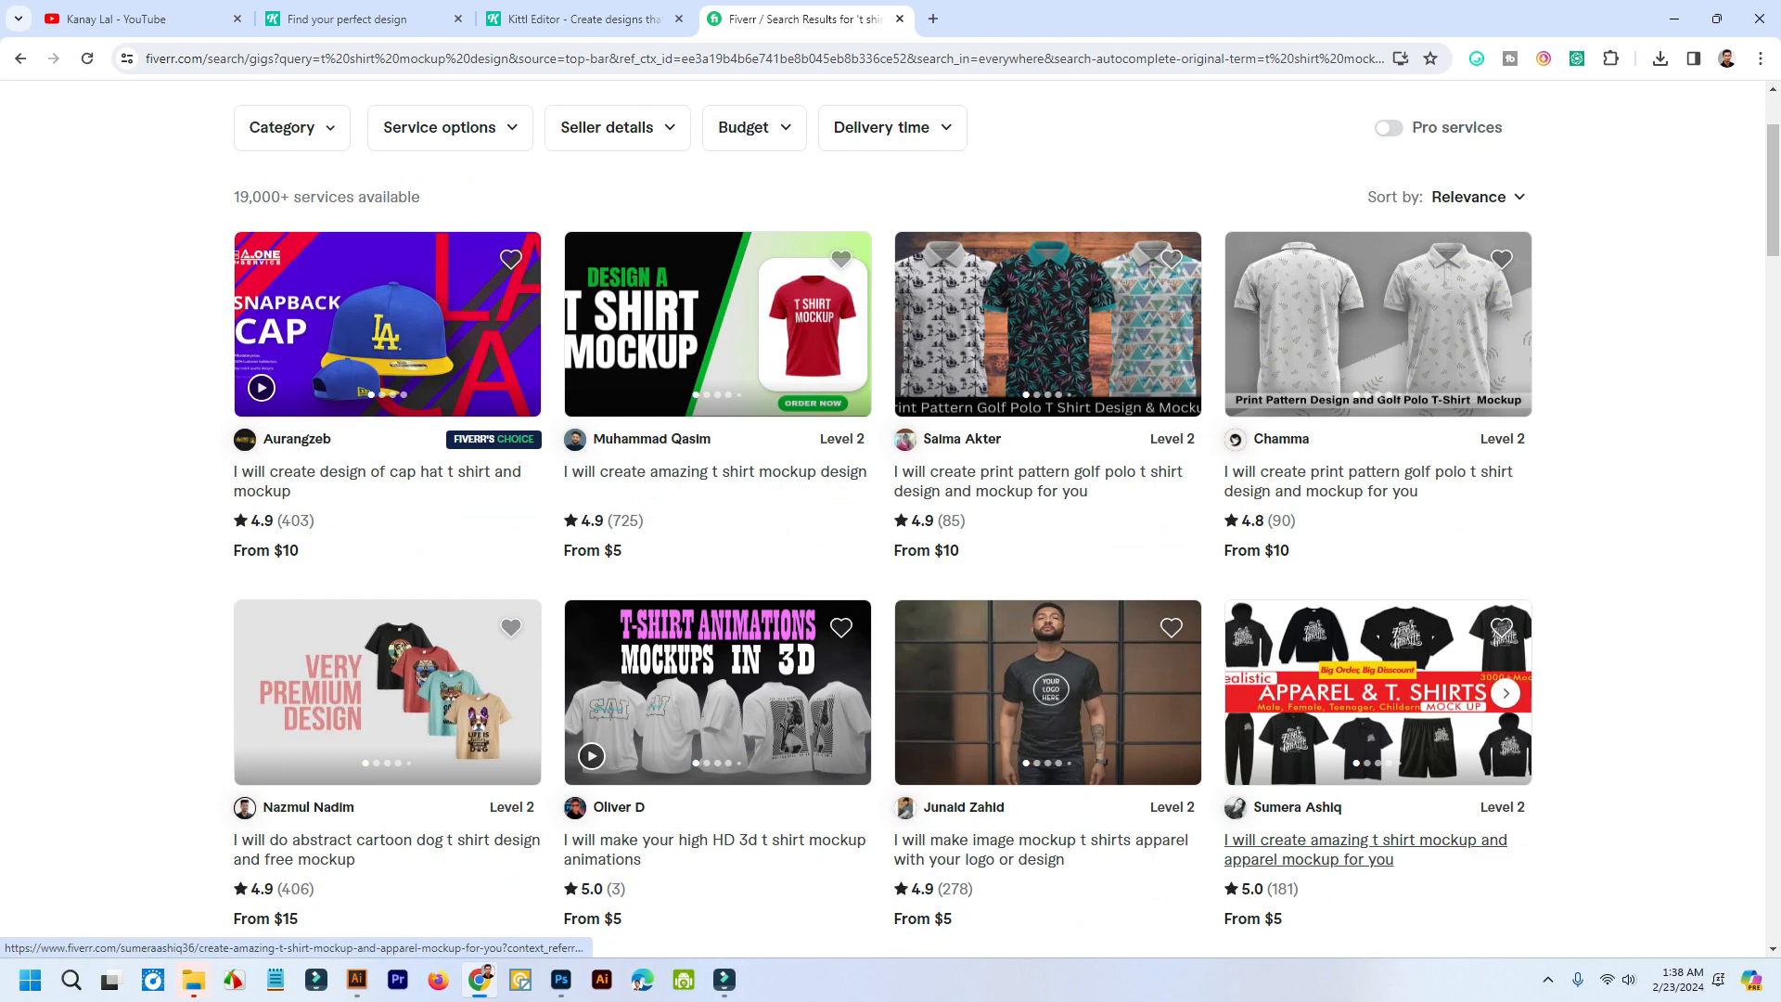
scroll(1048, 649, "down", 2)
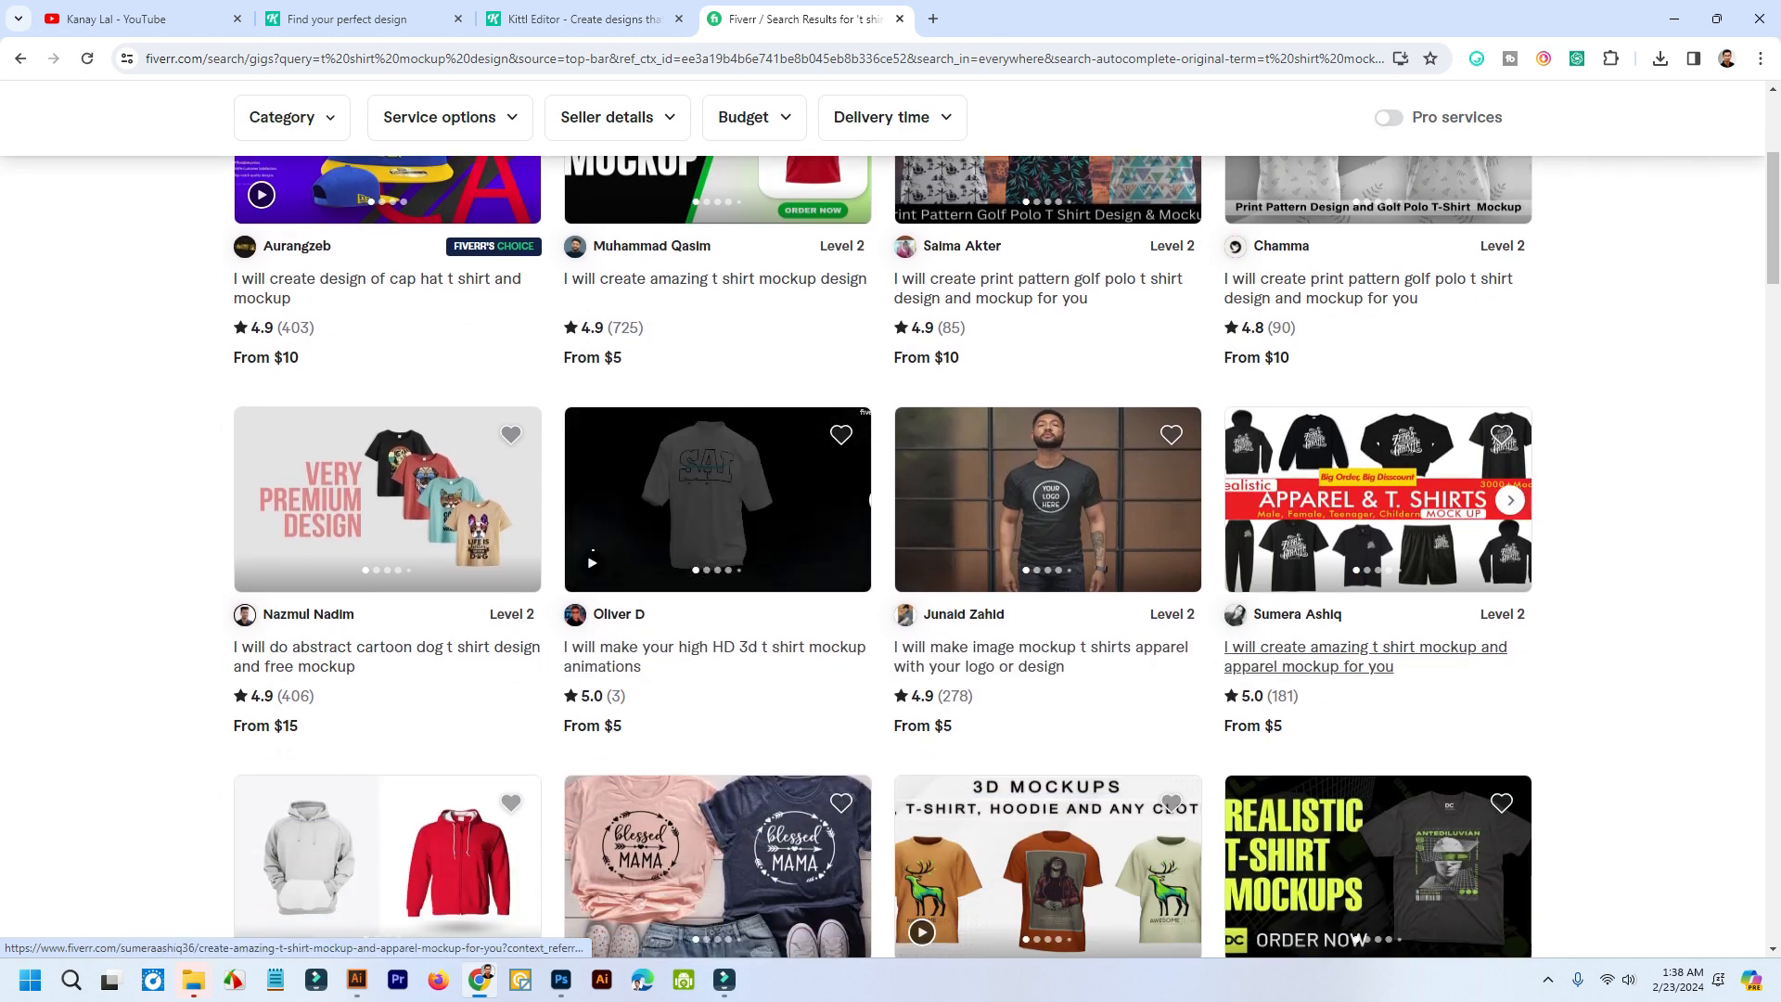
scroll(1048, 557, "down", 5)
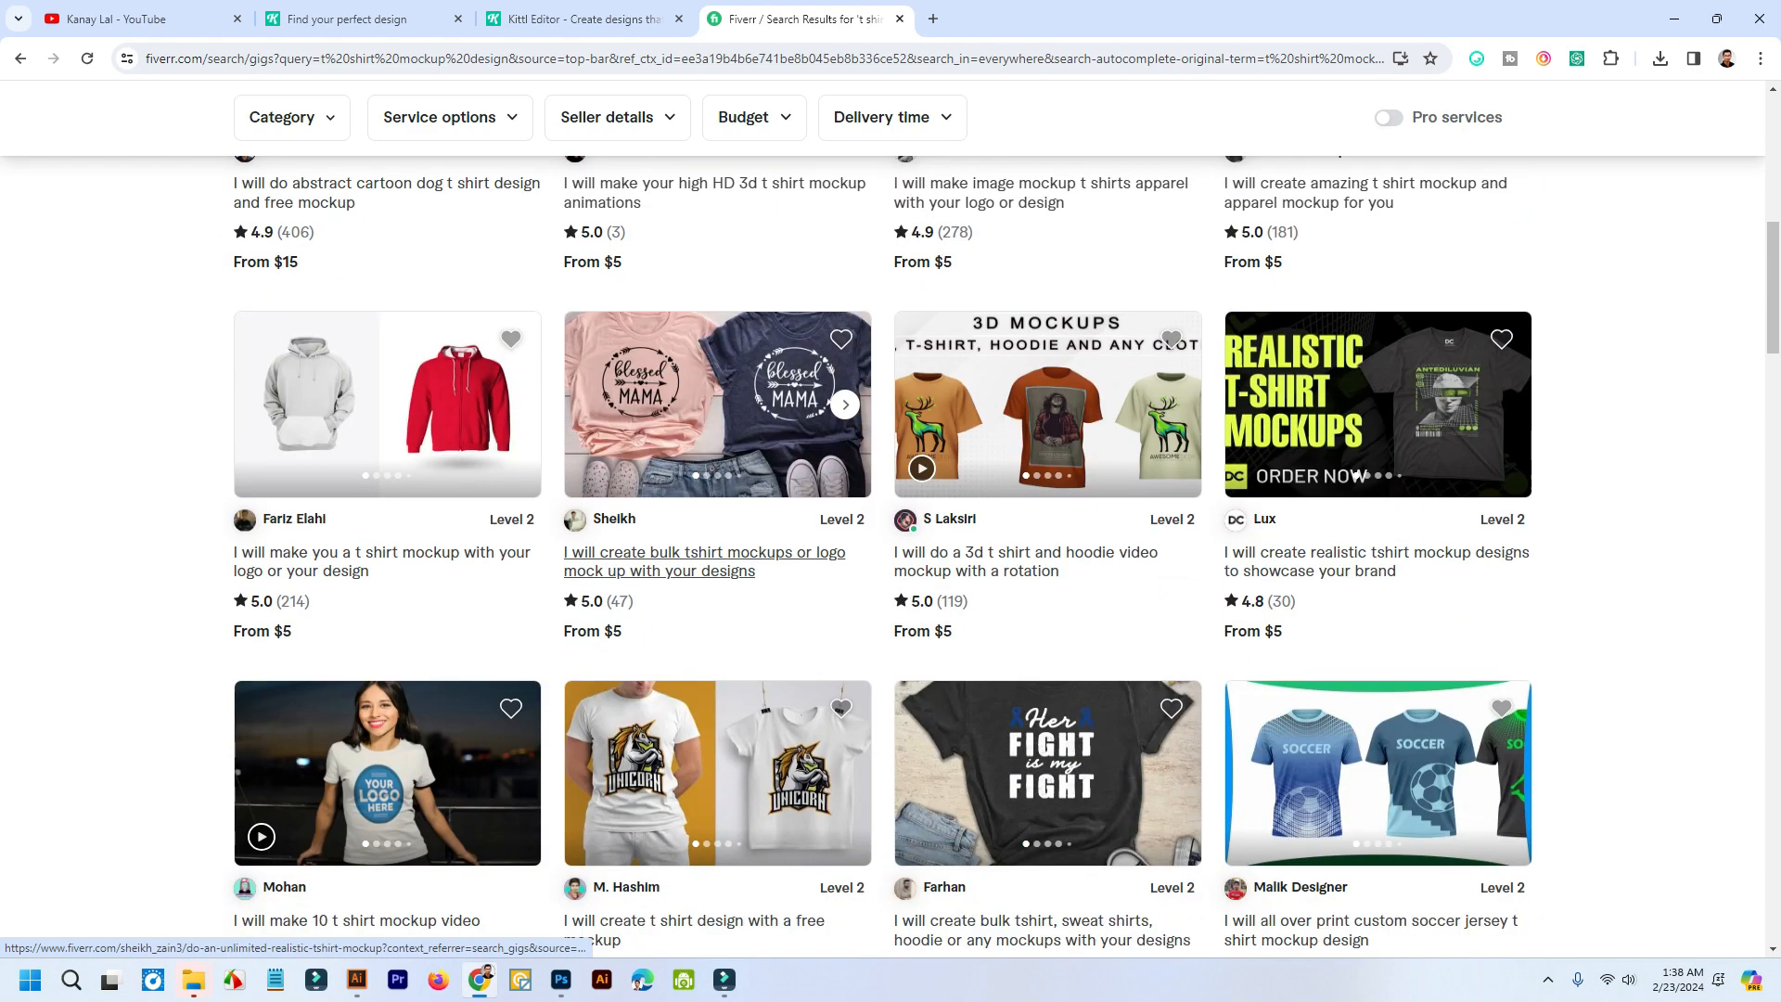
left_click(584, 18)
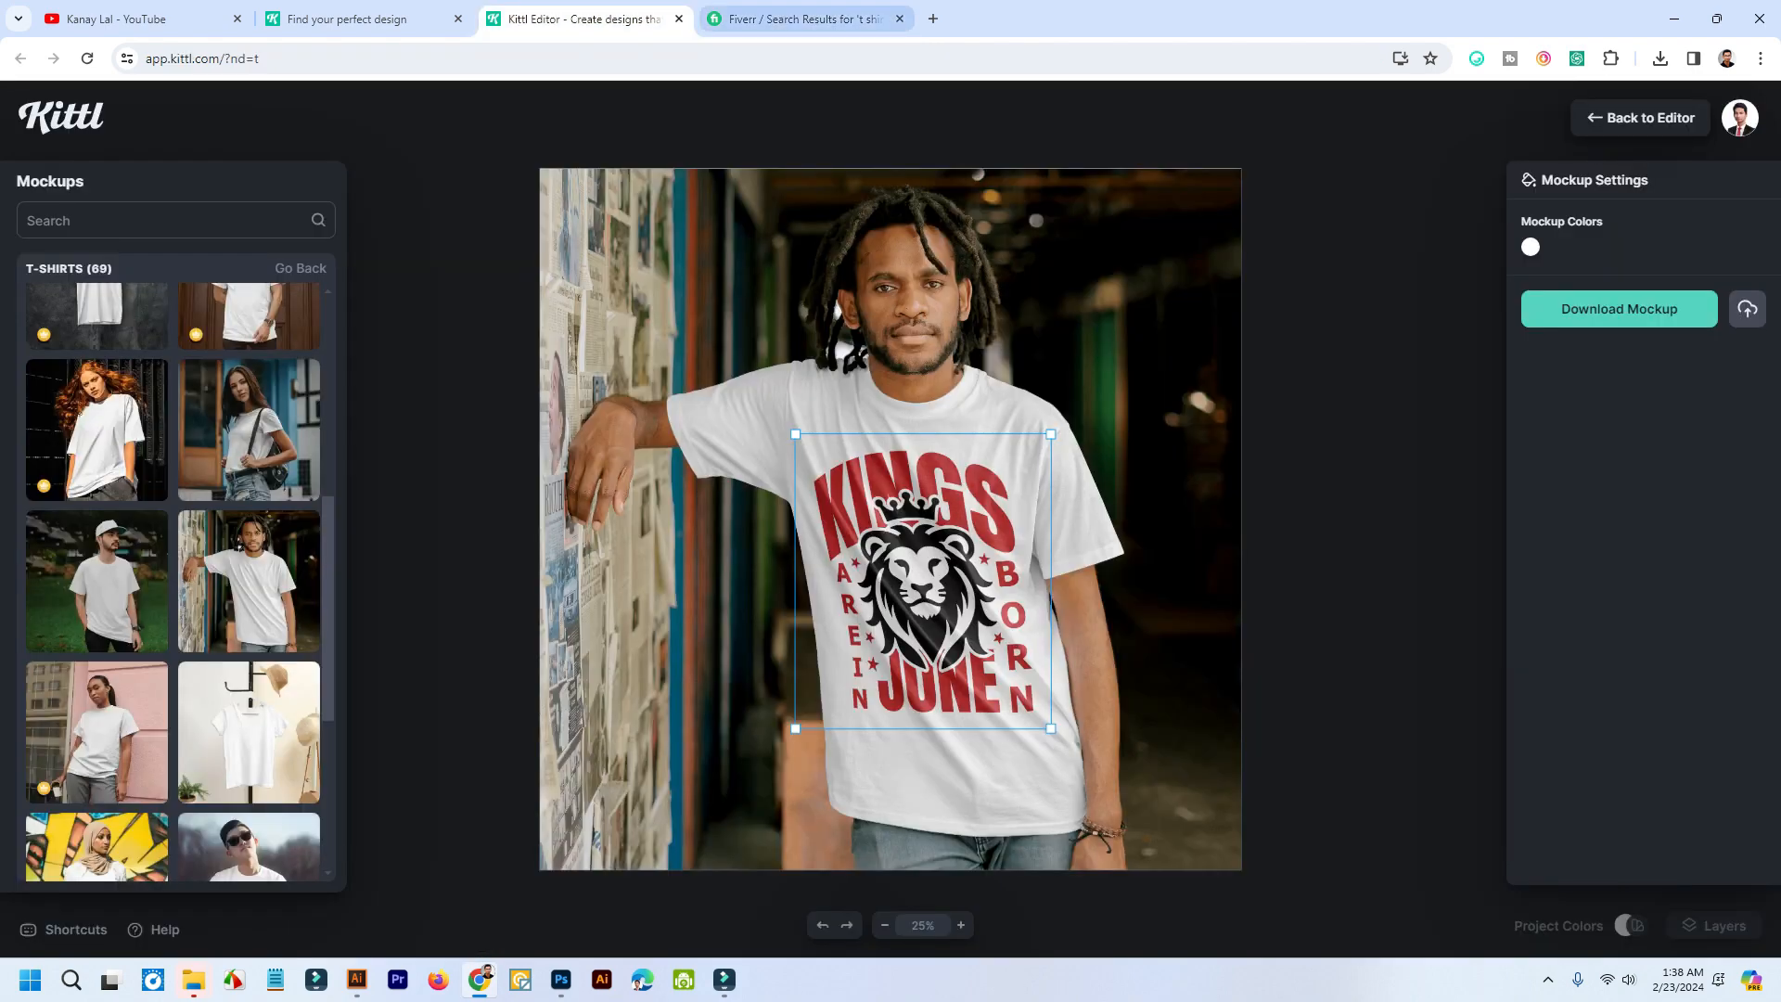
left_click(797, 19)
scroll(696, 557, "down", 4)
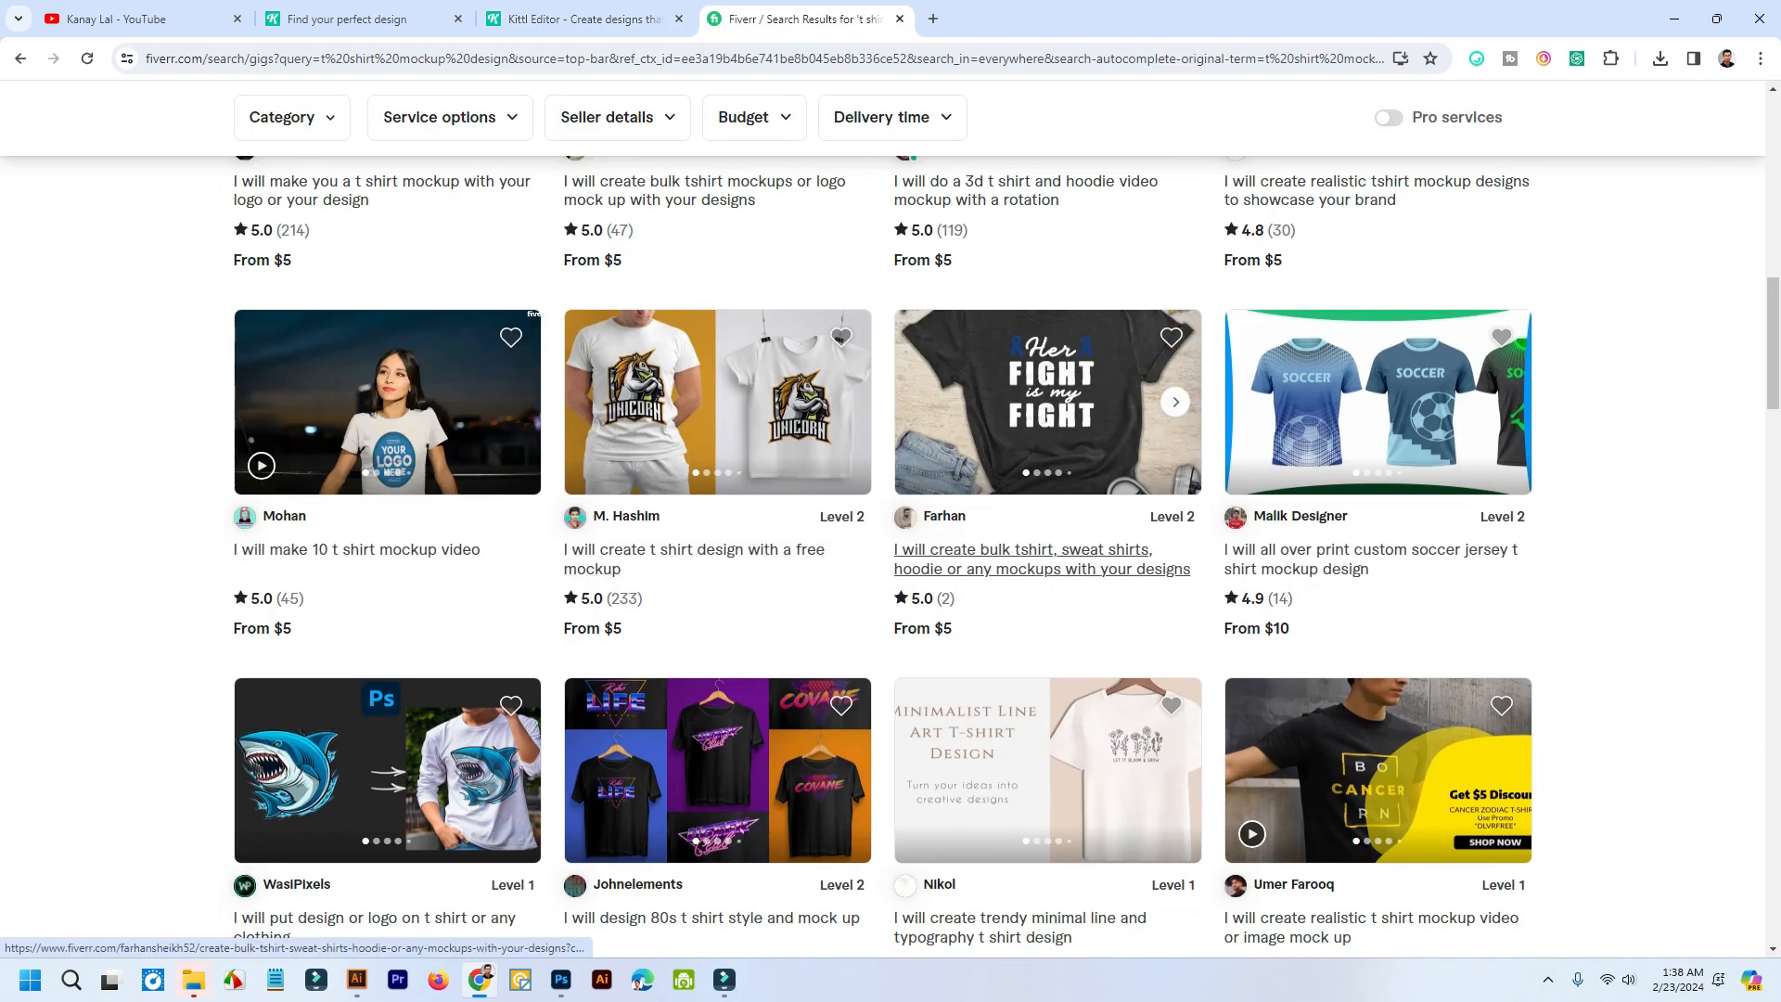
scroll(1020, 557, "down", 8)
scroll(1029, 557, "down", 15)
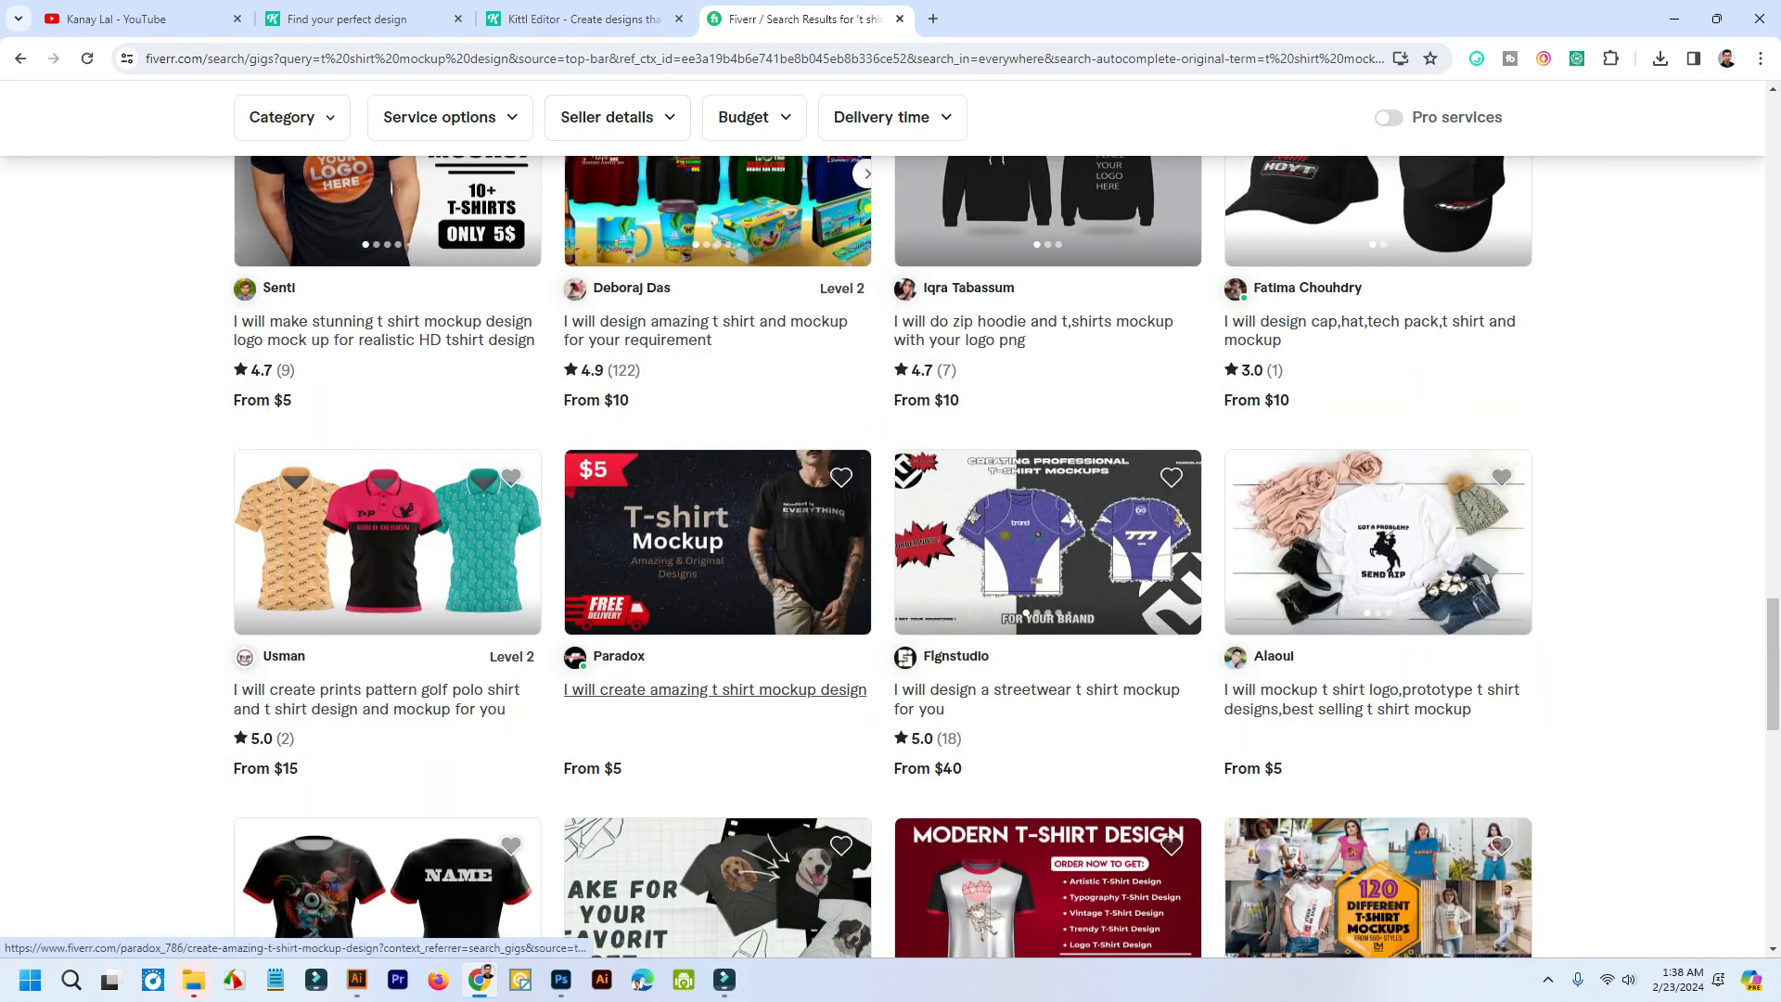
scroll(714, 689, "down", 12)
scroll(1020, 408, "up", 5)
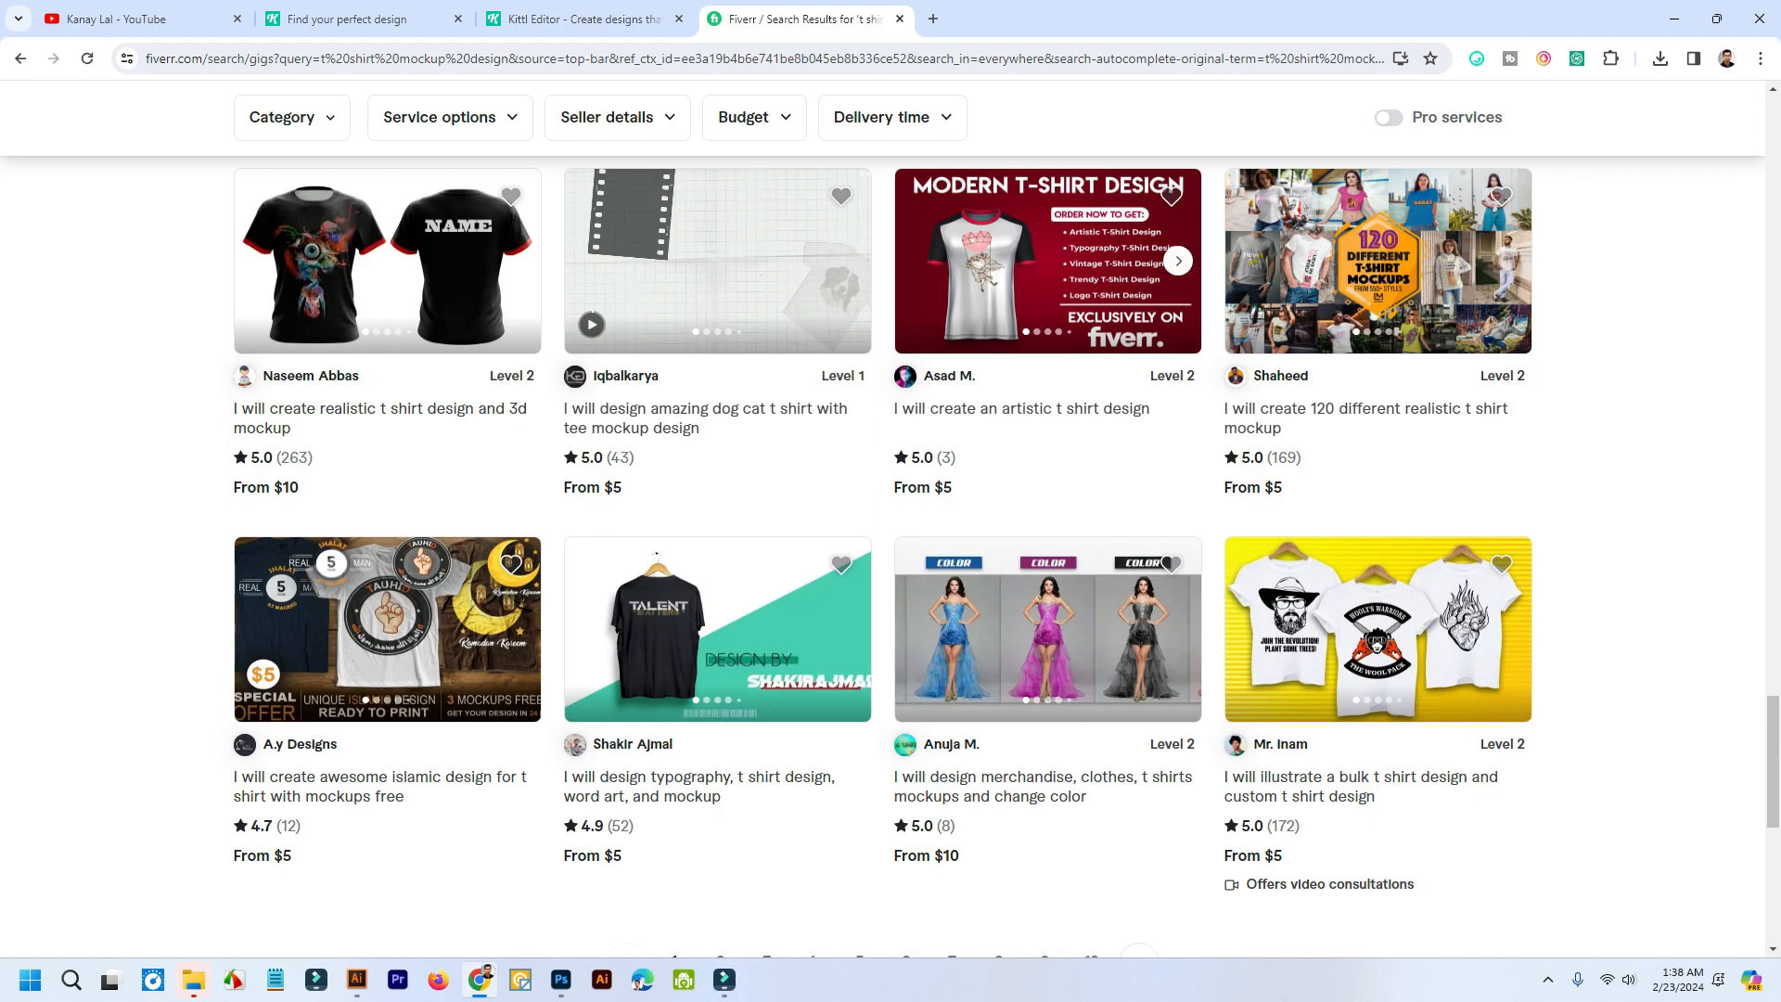
scroll(1048, 445, "up", 2)
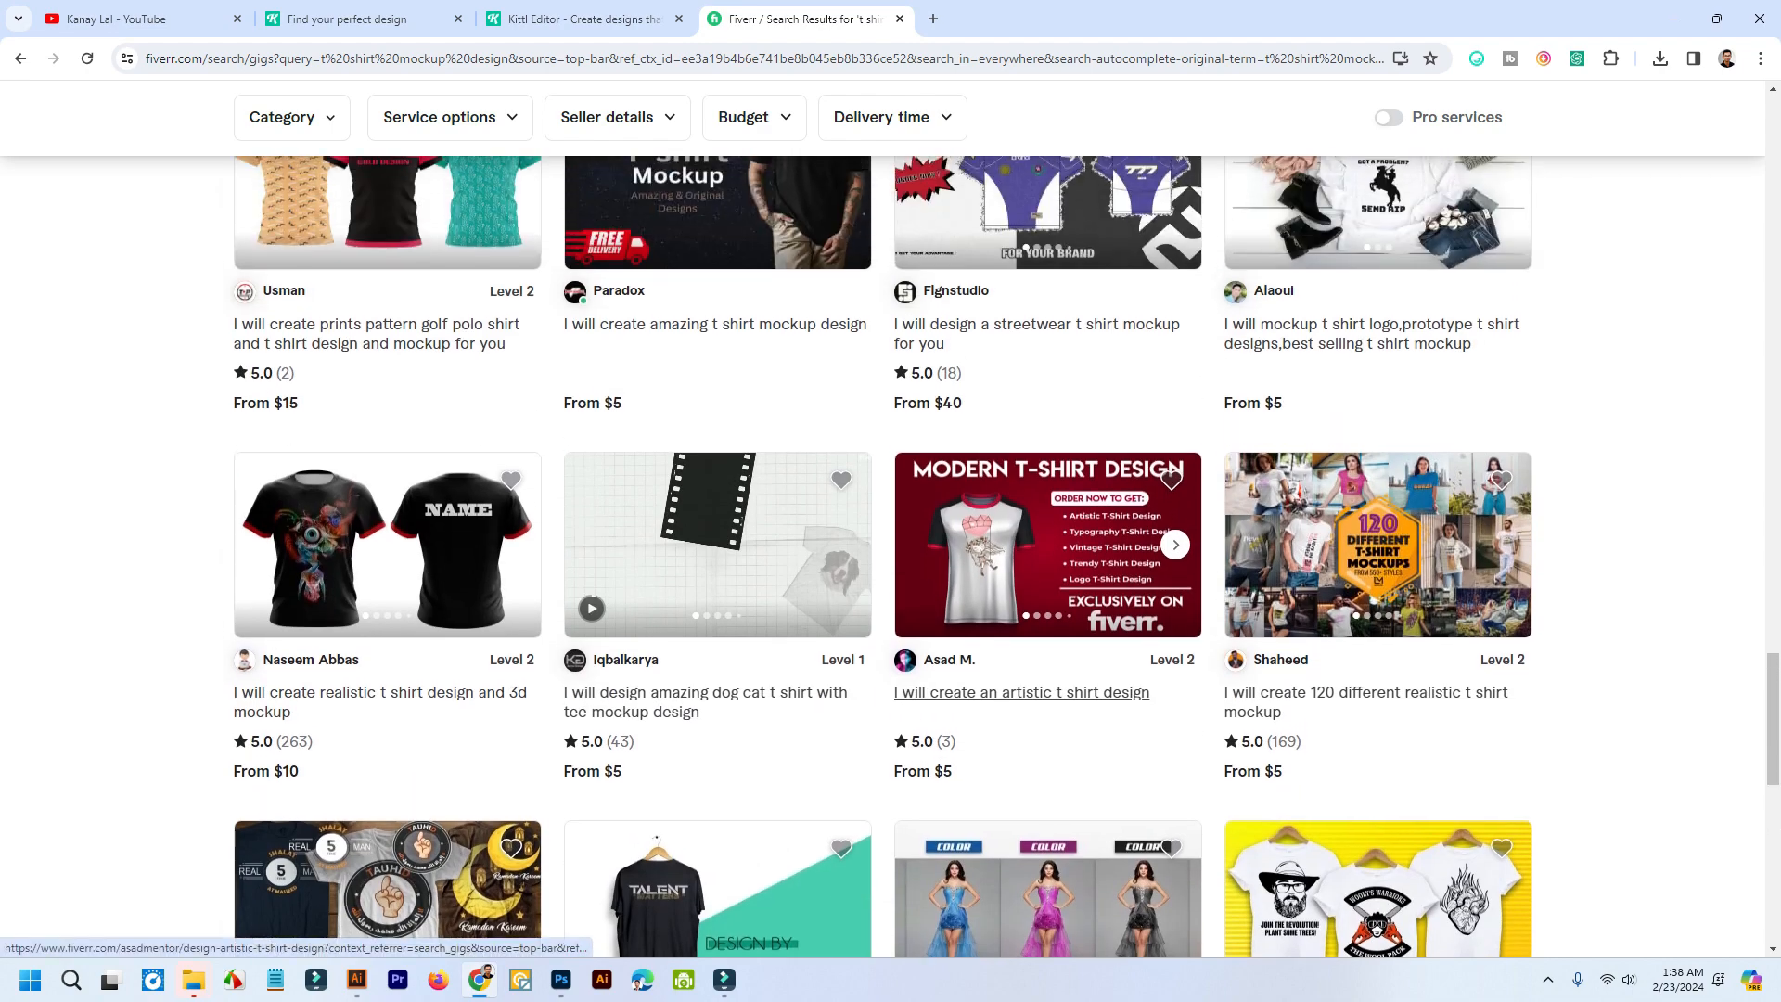
scroll(1048, 446, "up", 5)
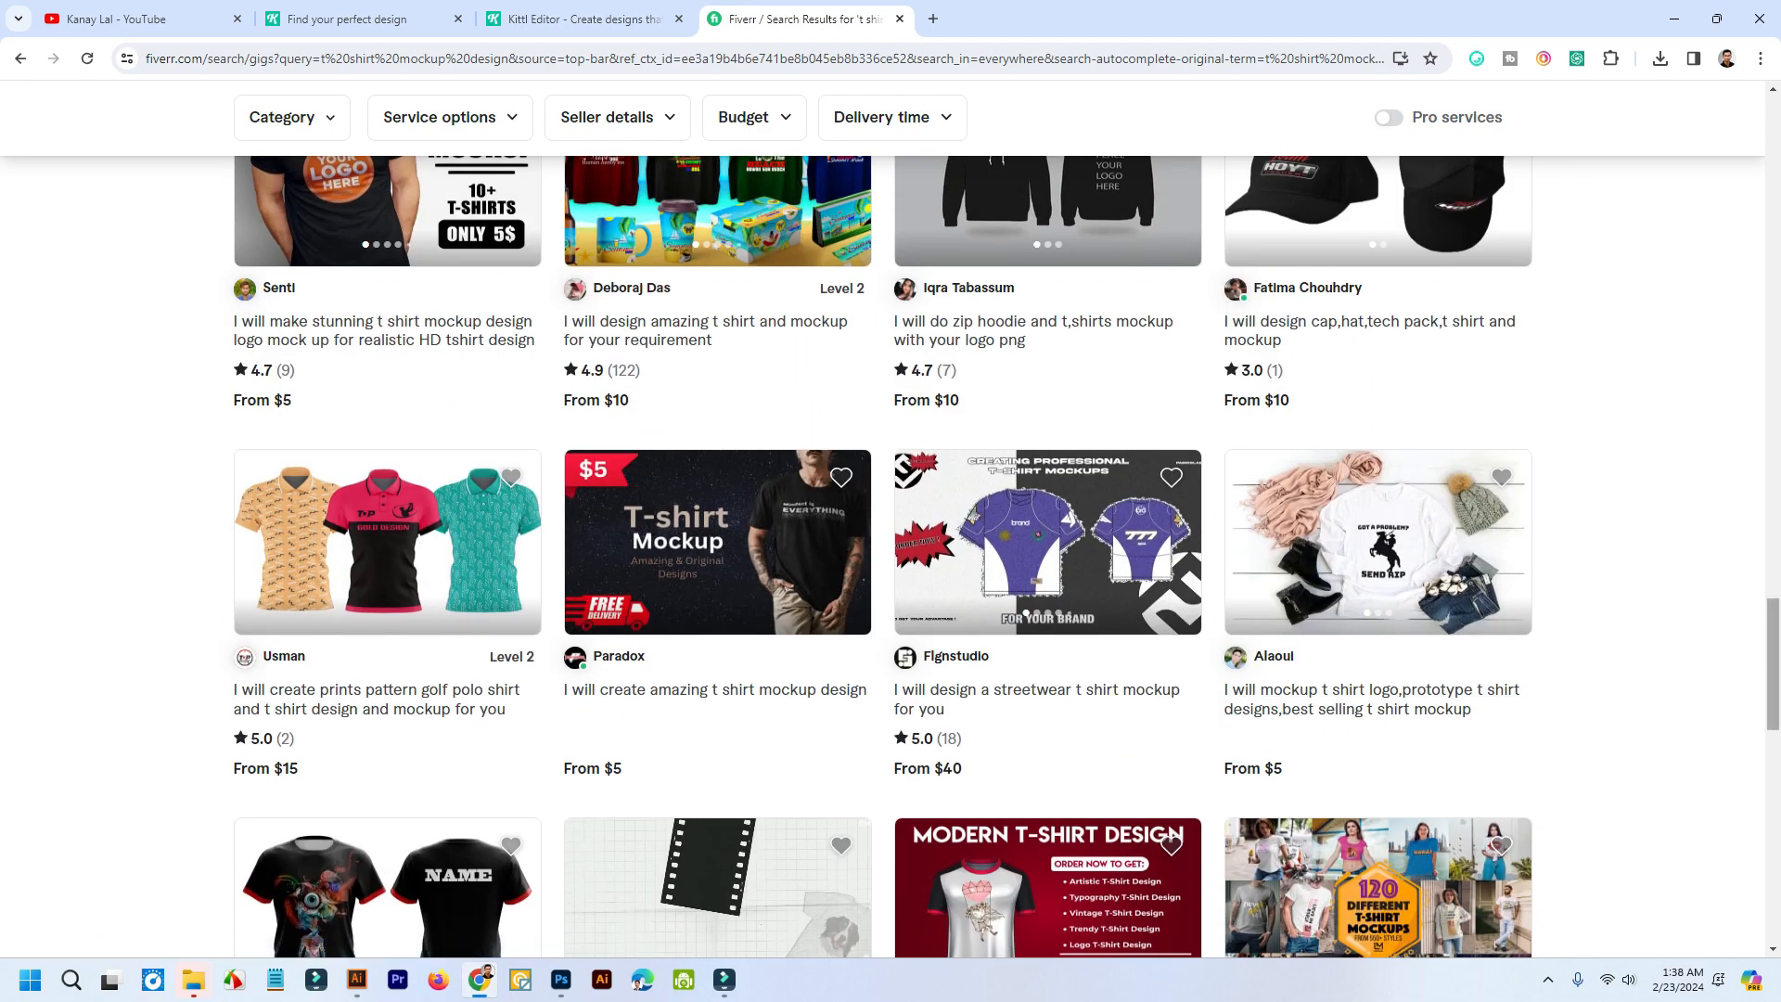
scroll(1048, 445, "up", 15)
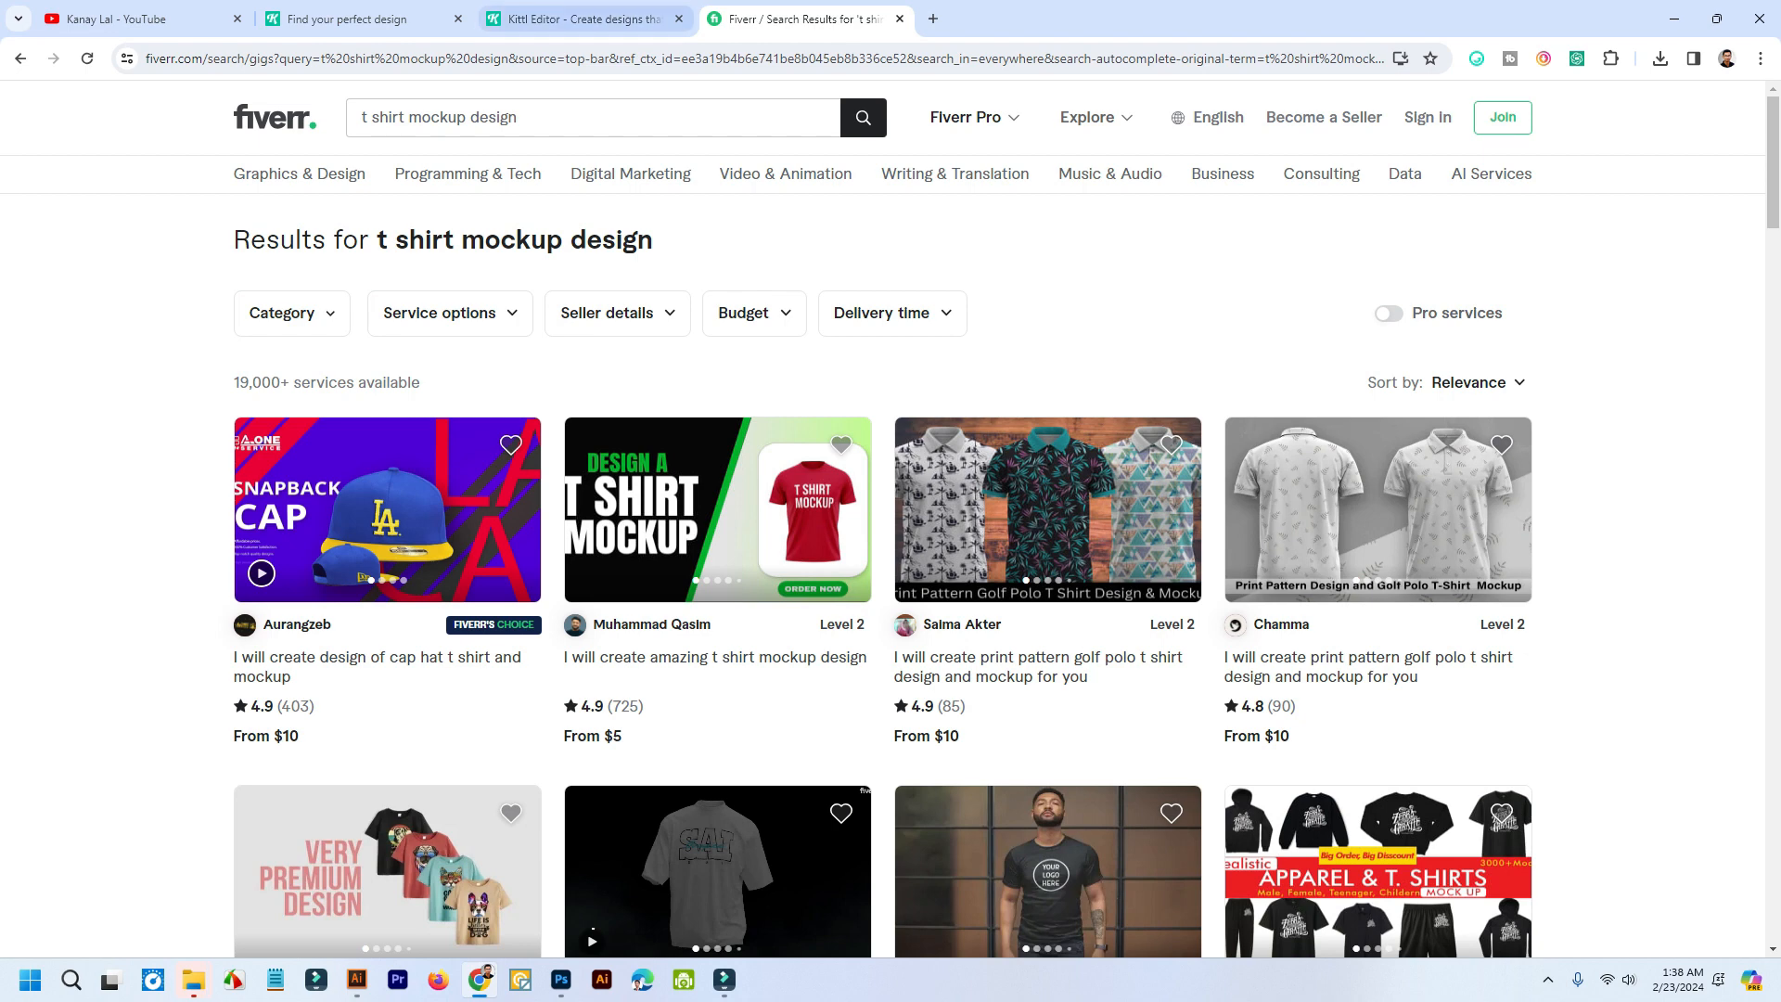
- Return to the Kittl mockup in the browser and deselect the design on the man's T-shirt
left_click(582, 19)
key("Escape")
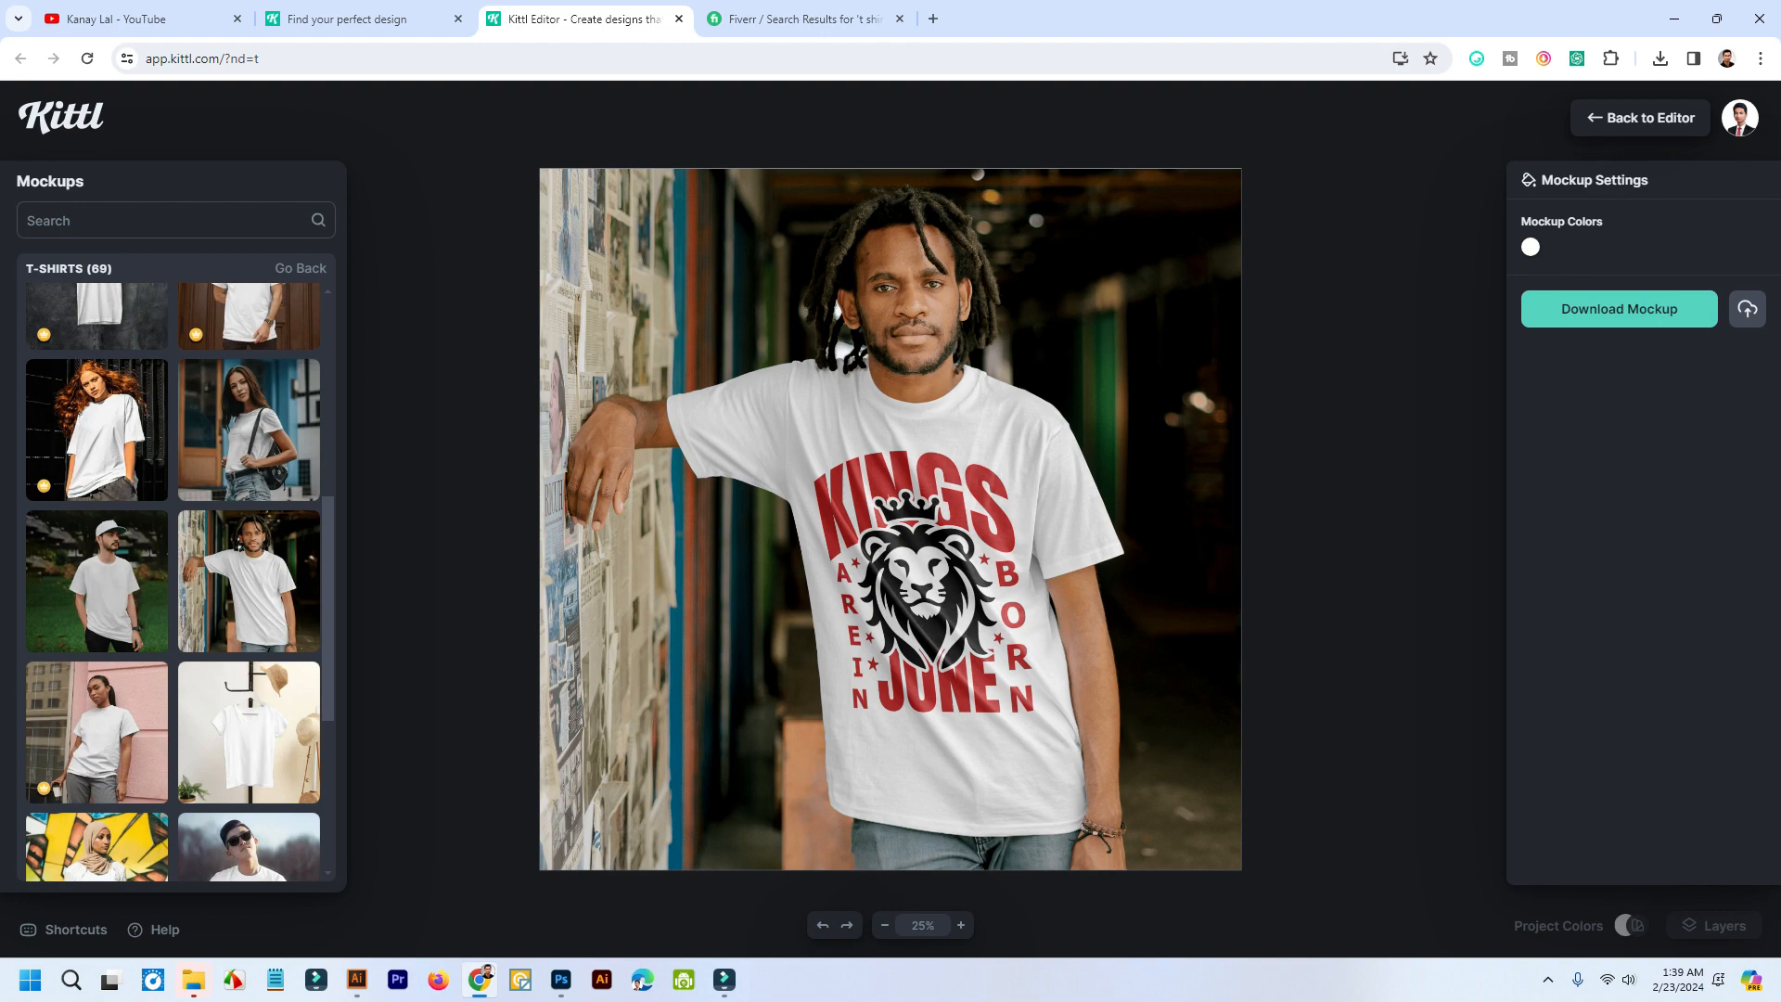
left_click(1547, 979)
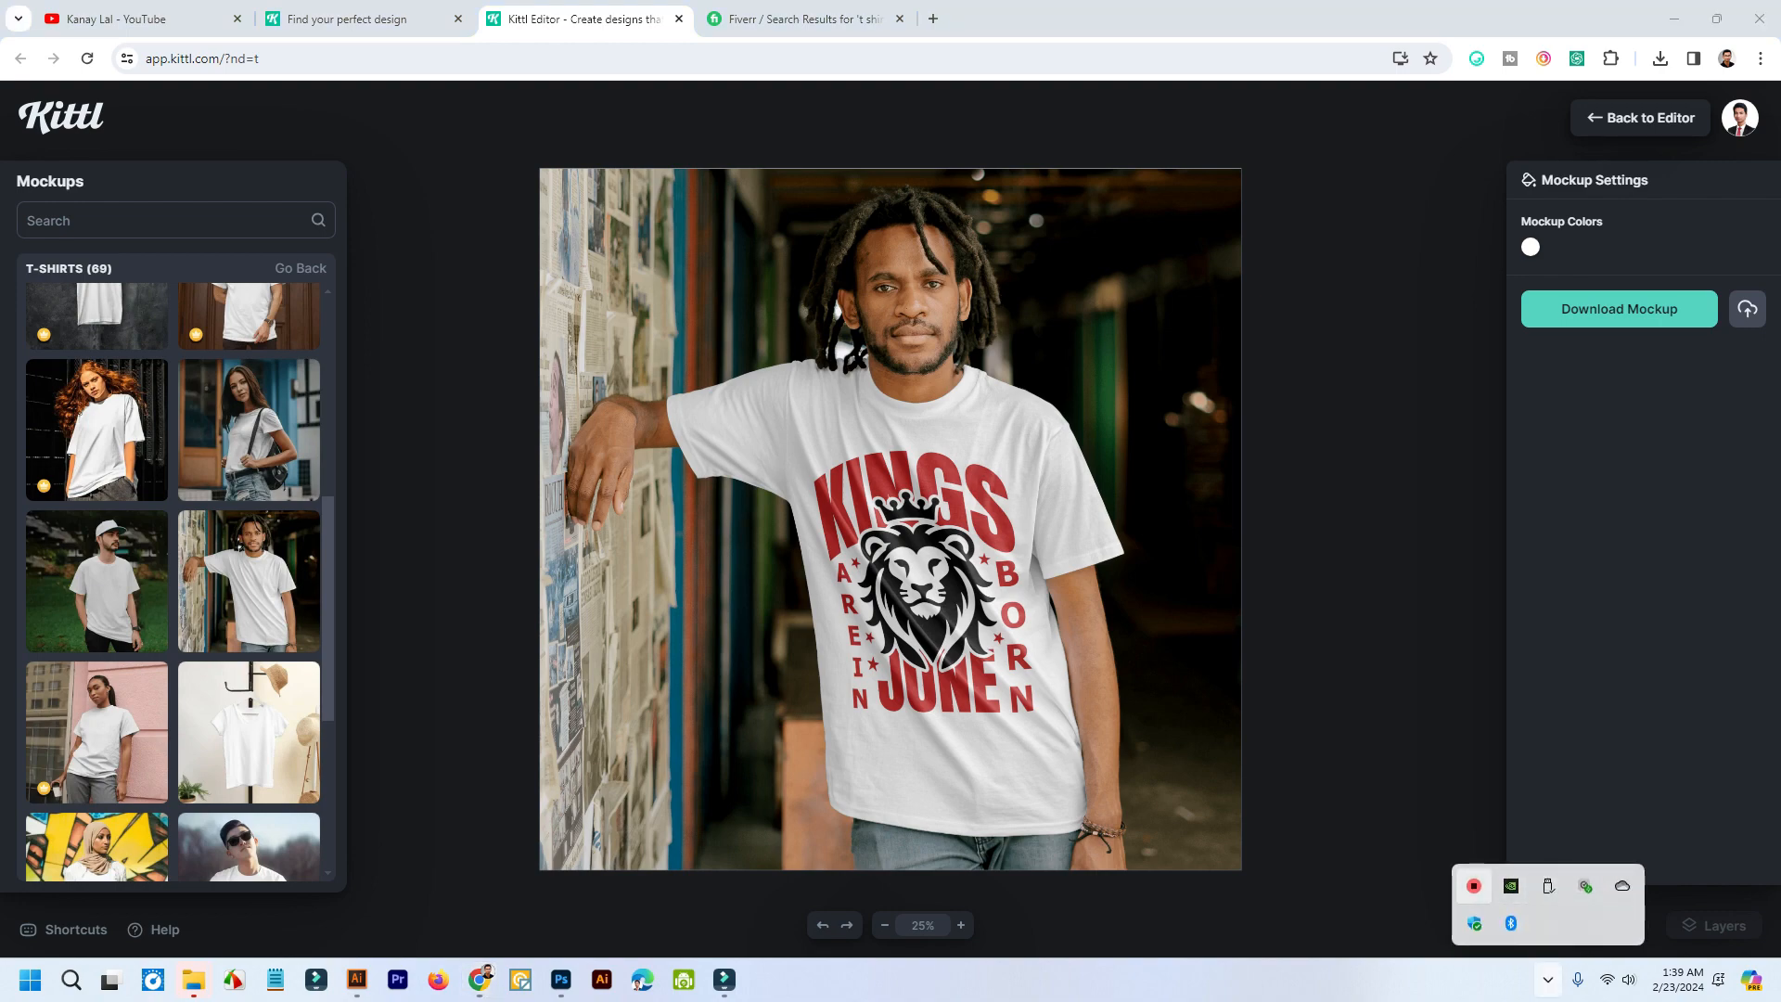